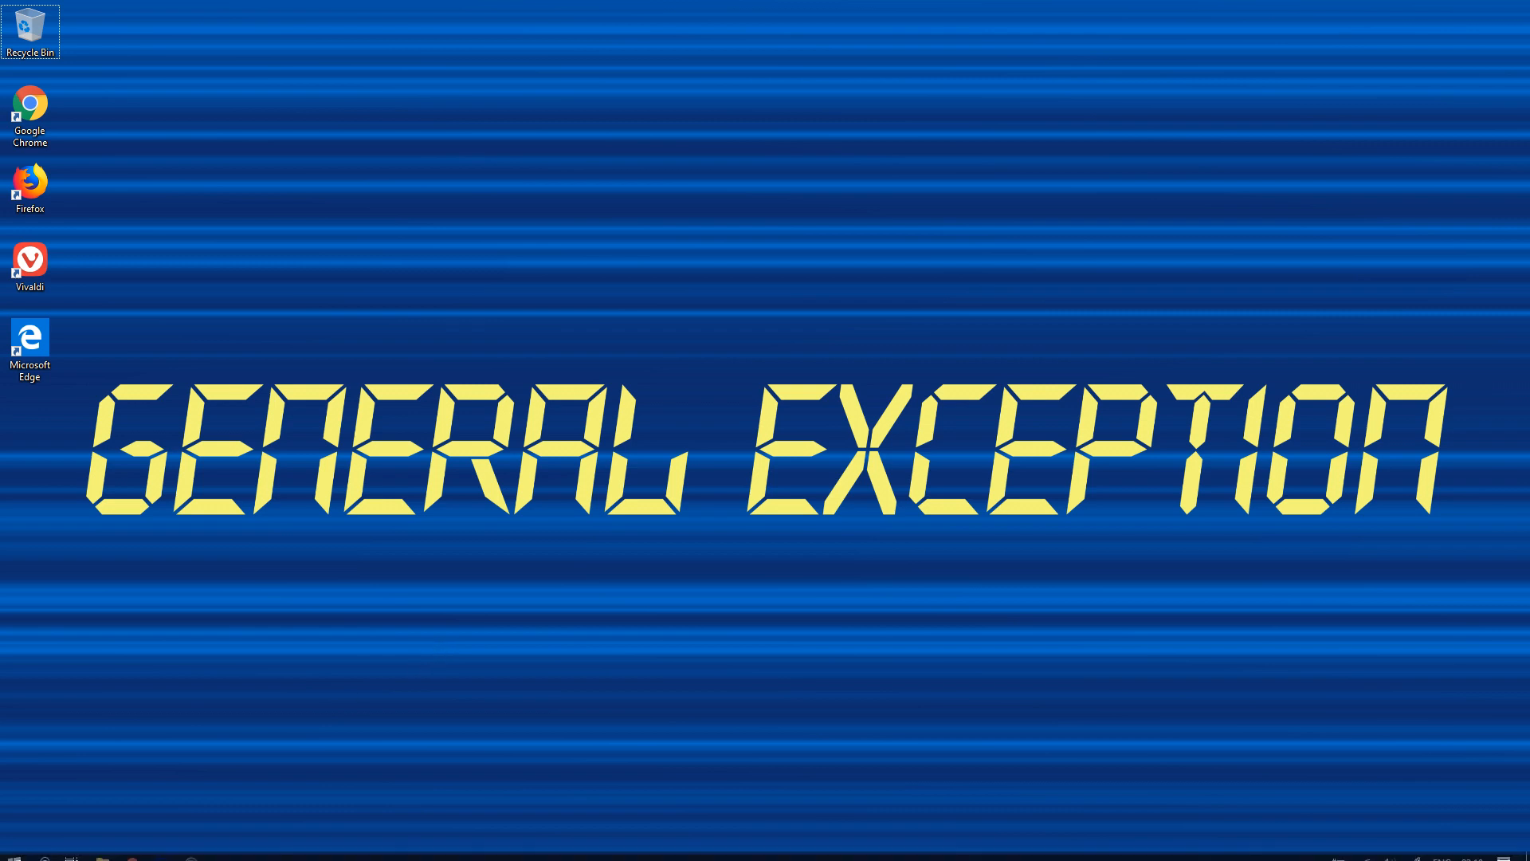
# Start downloading the portable KeePass 2.41 ZIP from the KeePass downloads page.
pyautogui.click(141, 854)
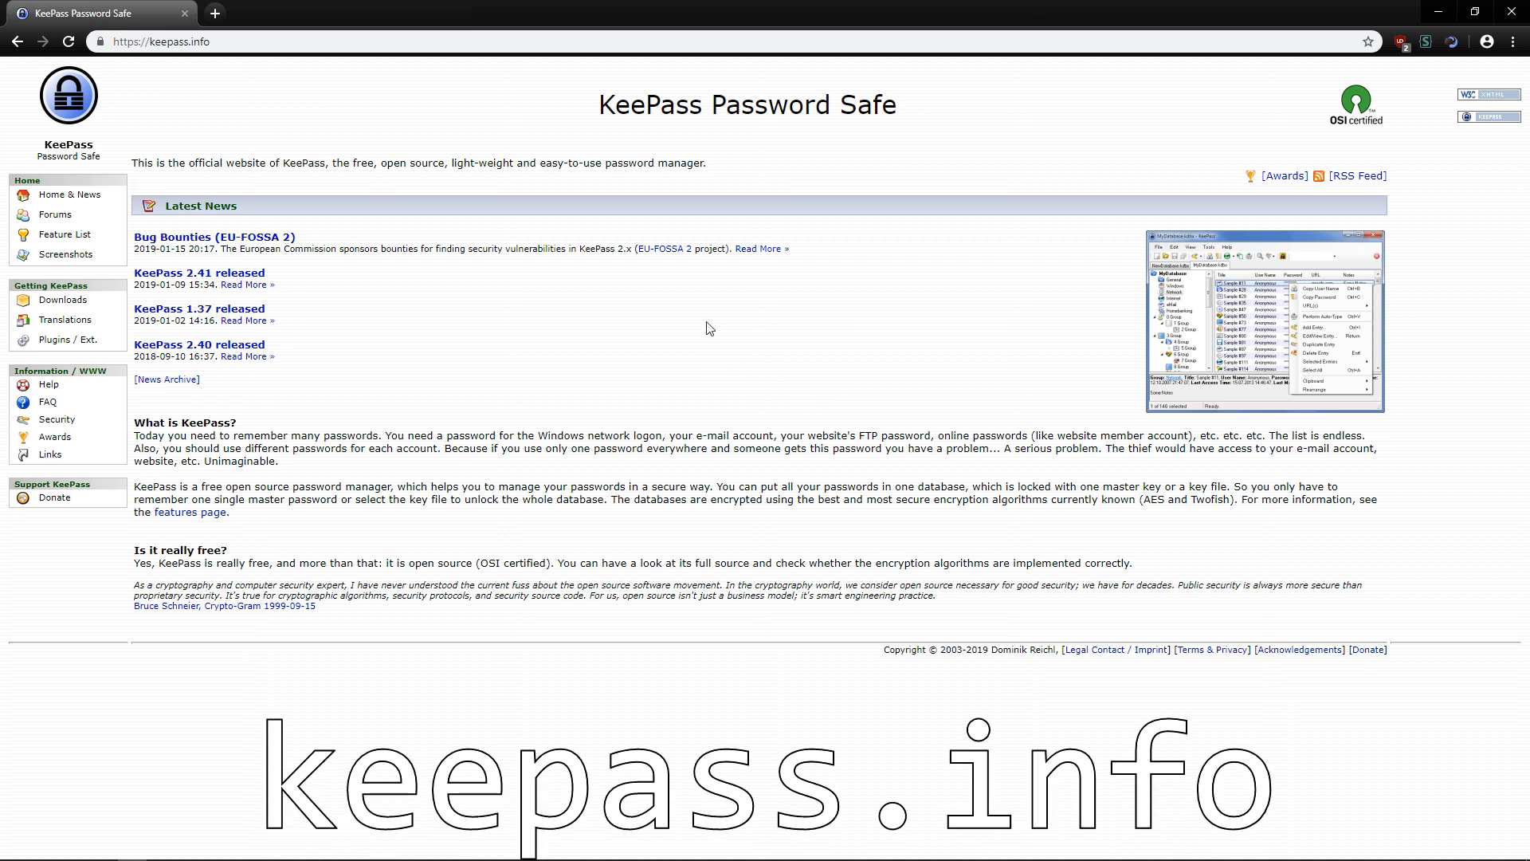
pyautogui.click(63, 300)
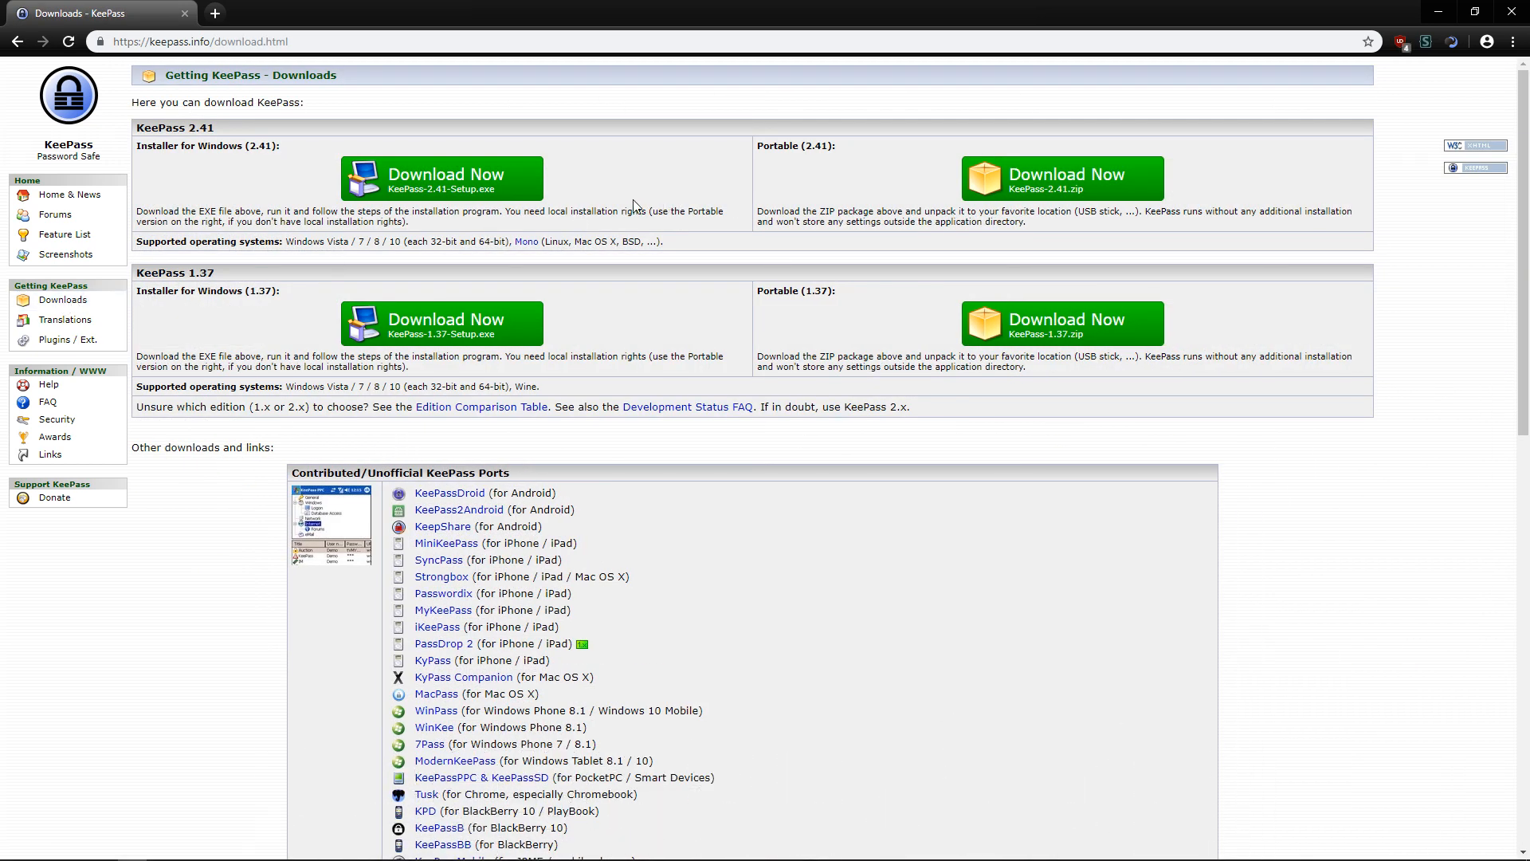
pyautogui.click(1141, 180)
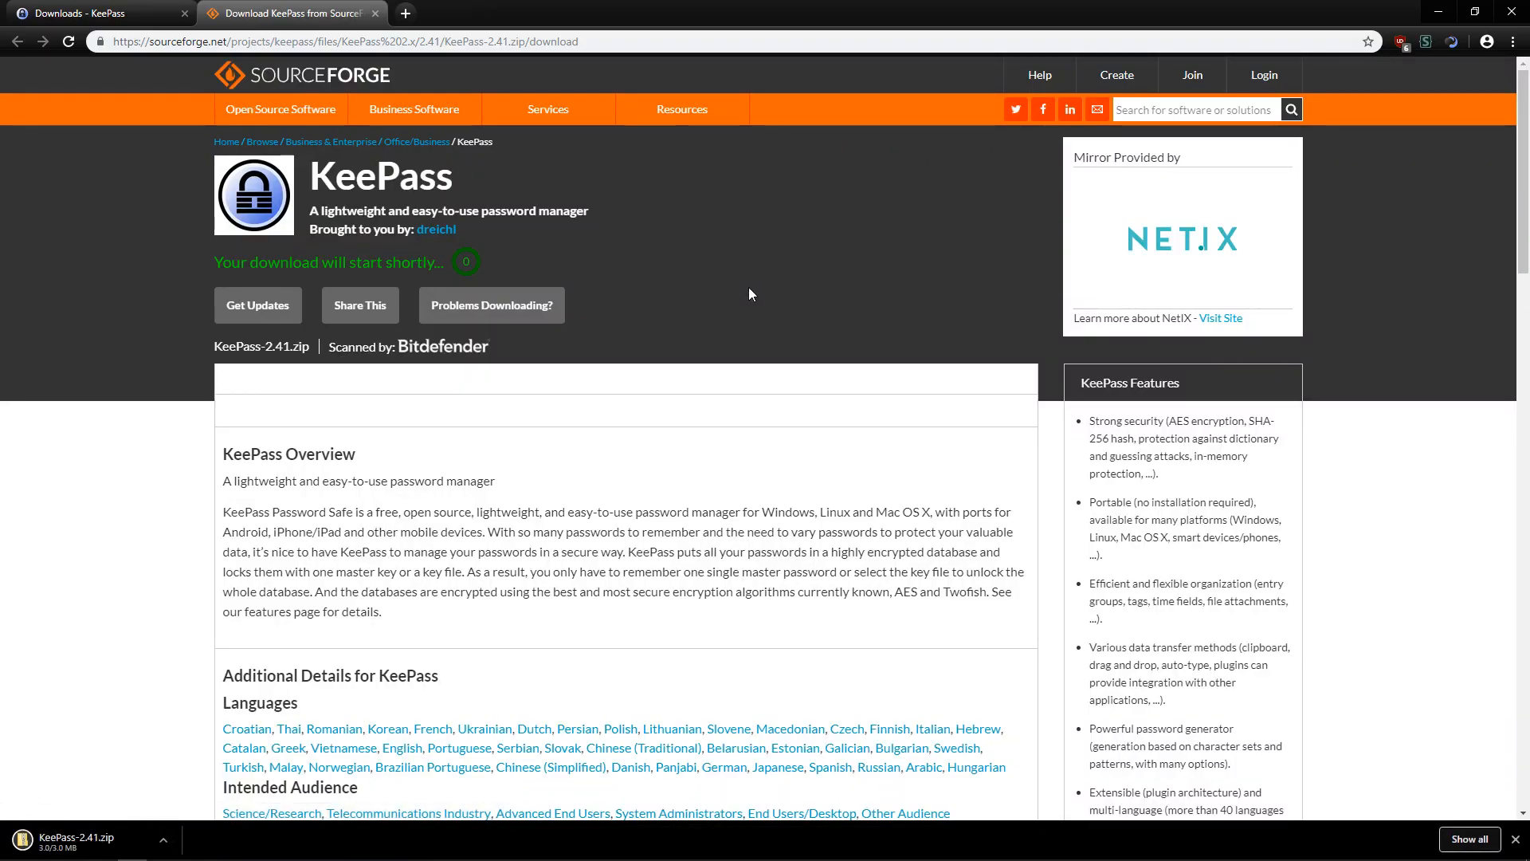
# Extract KeePass-2.41.zip with 7-Zip into a KeePass-2.41 folder in Downloads and open it.
pyautogui.hotkey('alt', 'Tab')
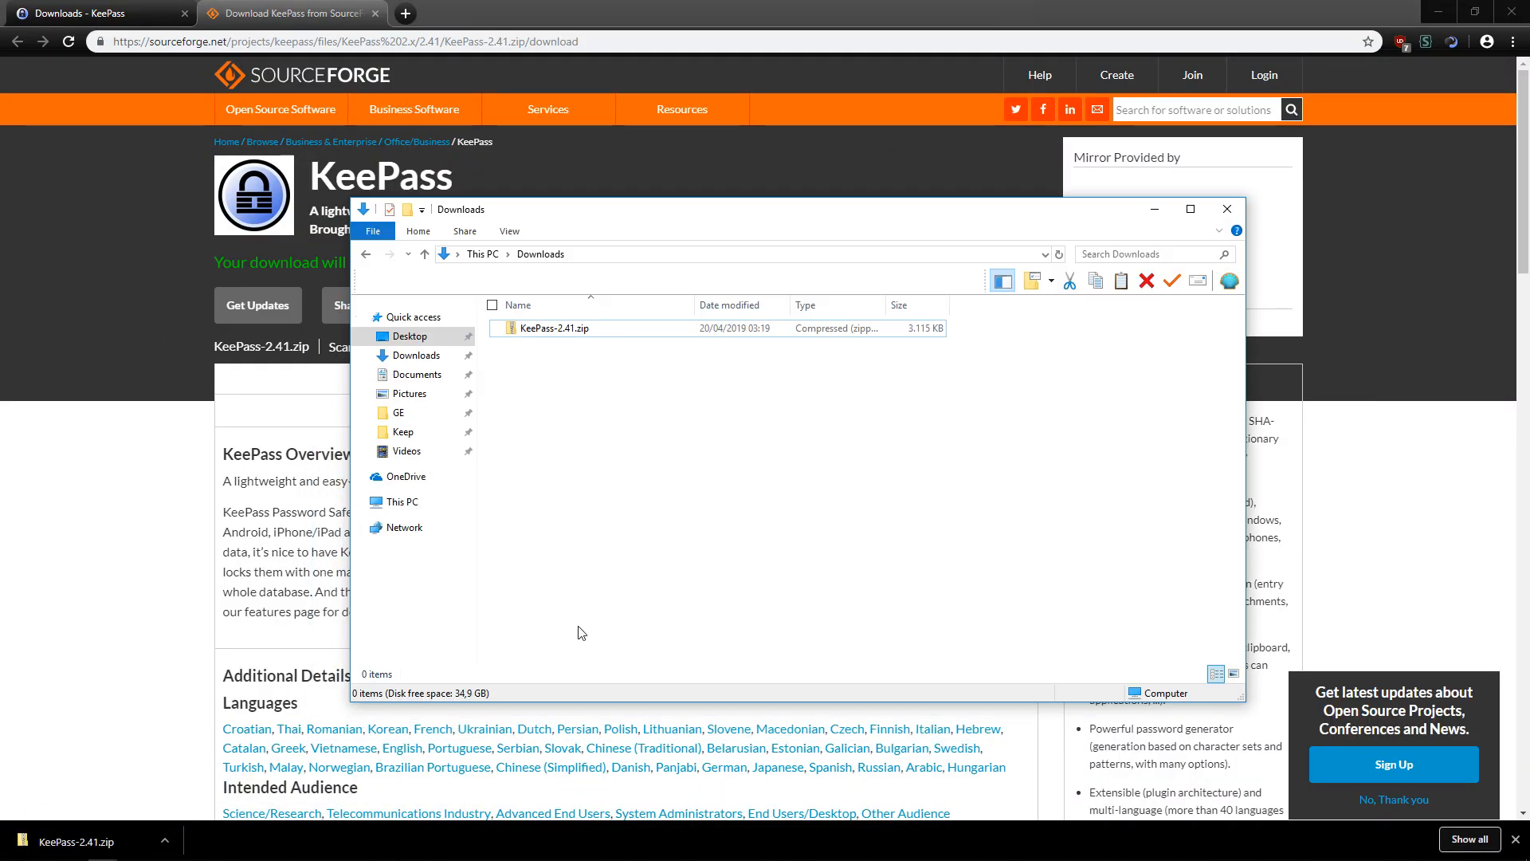
pyautogui.rightClick(524, 333)
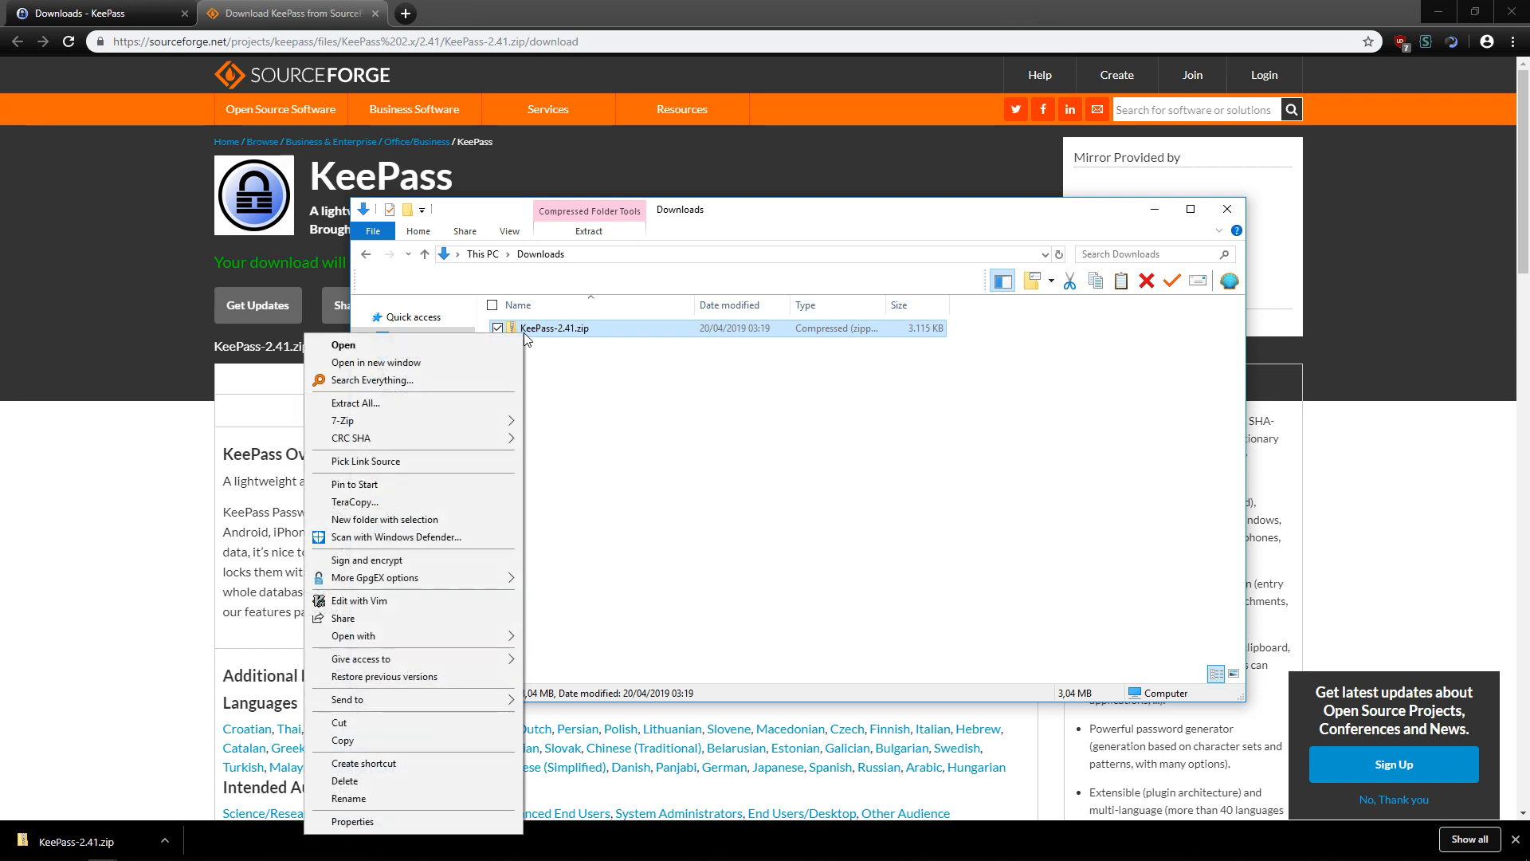
pyautogui.moveTo(495, 422)
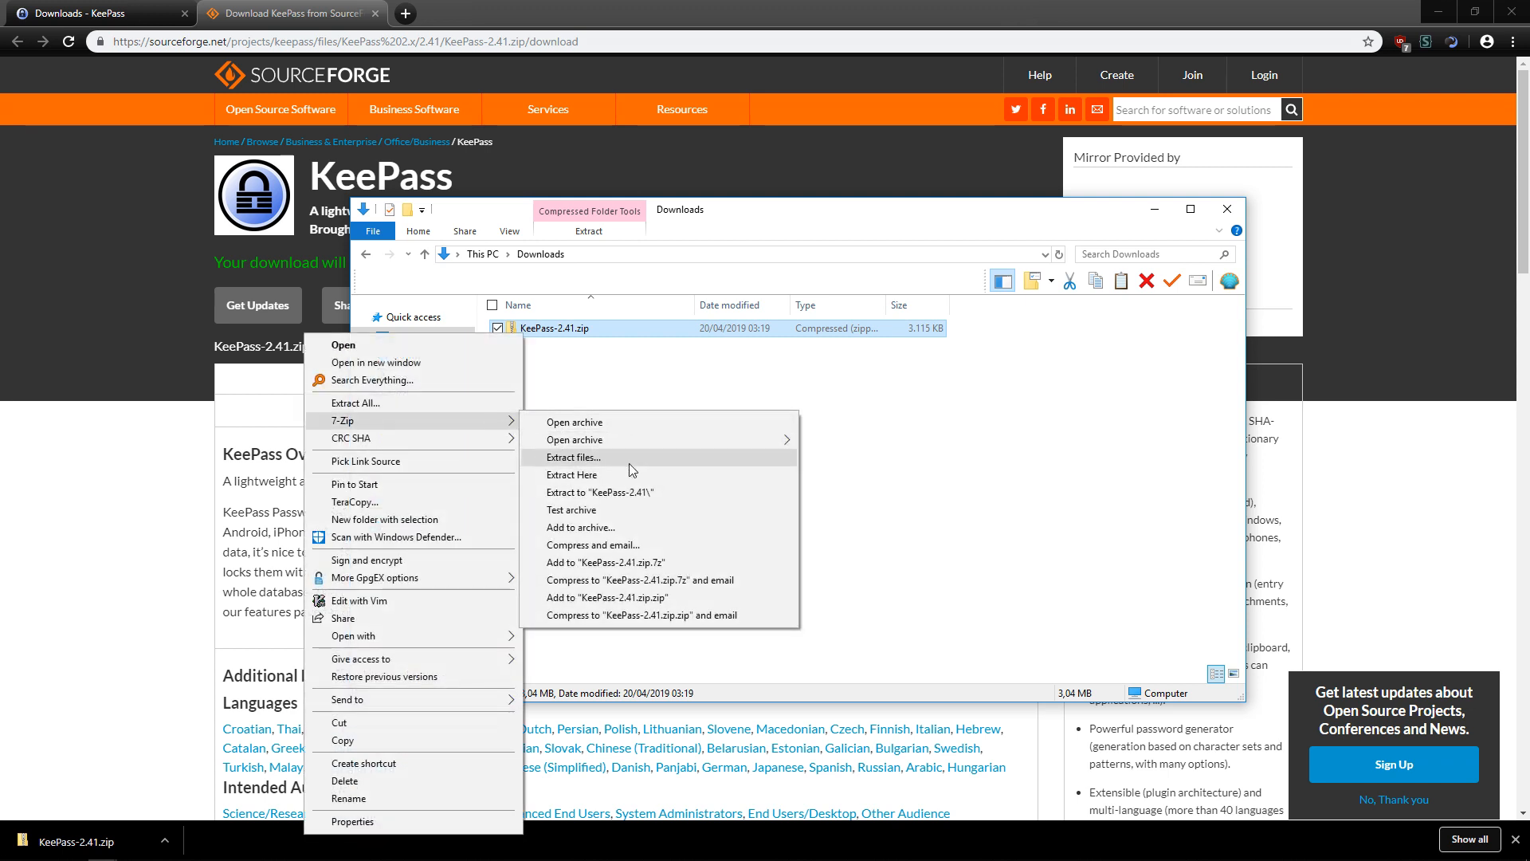
pyautogui.click(630, 493)
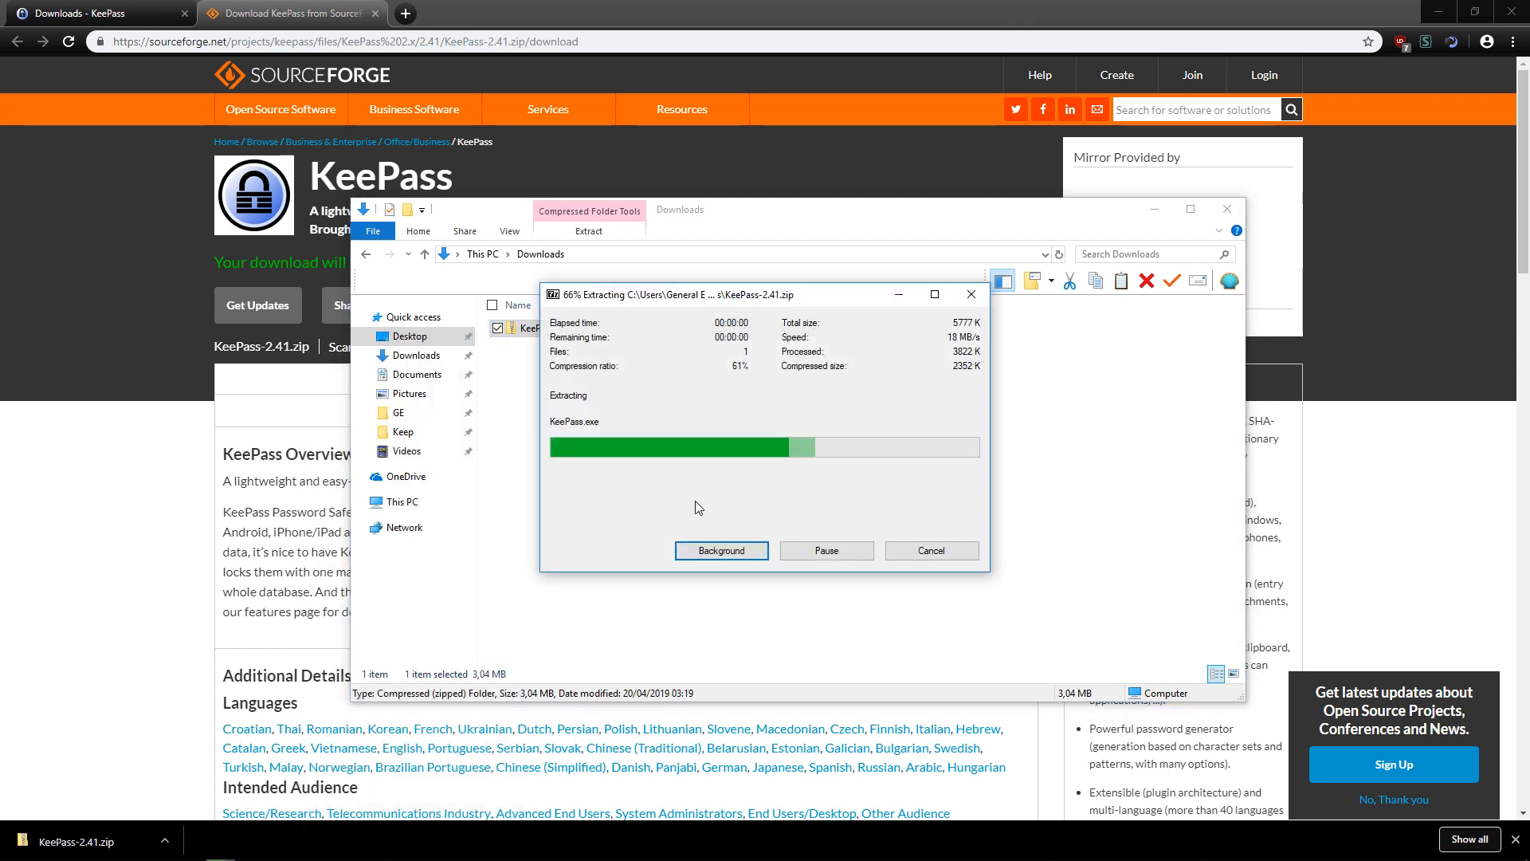
pyautogui.click(582, 402)
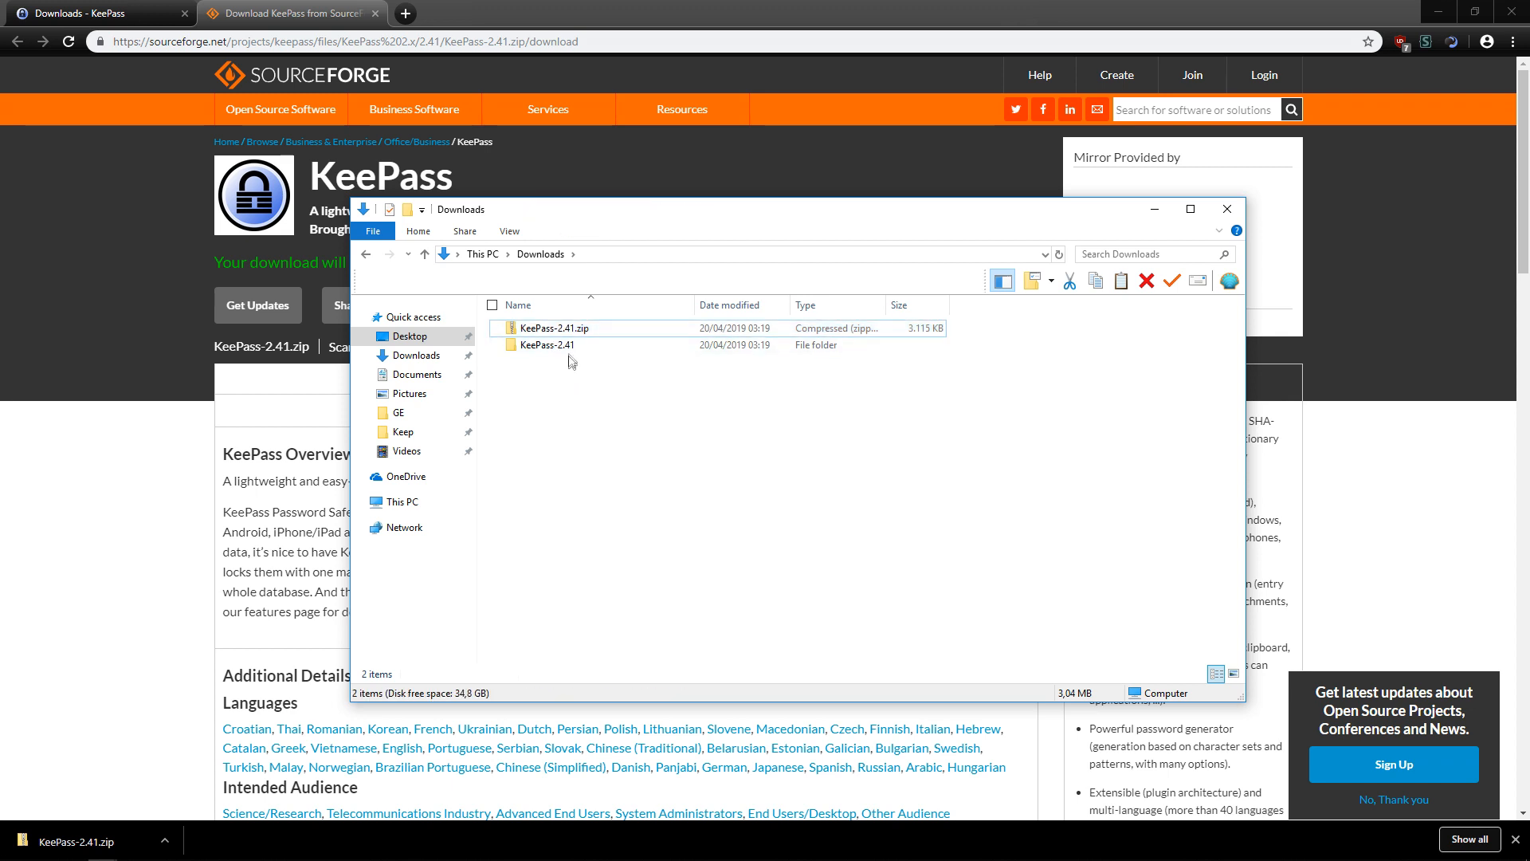
pyautogui.doubleClick(566, 348)
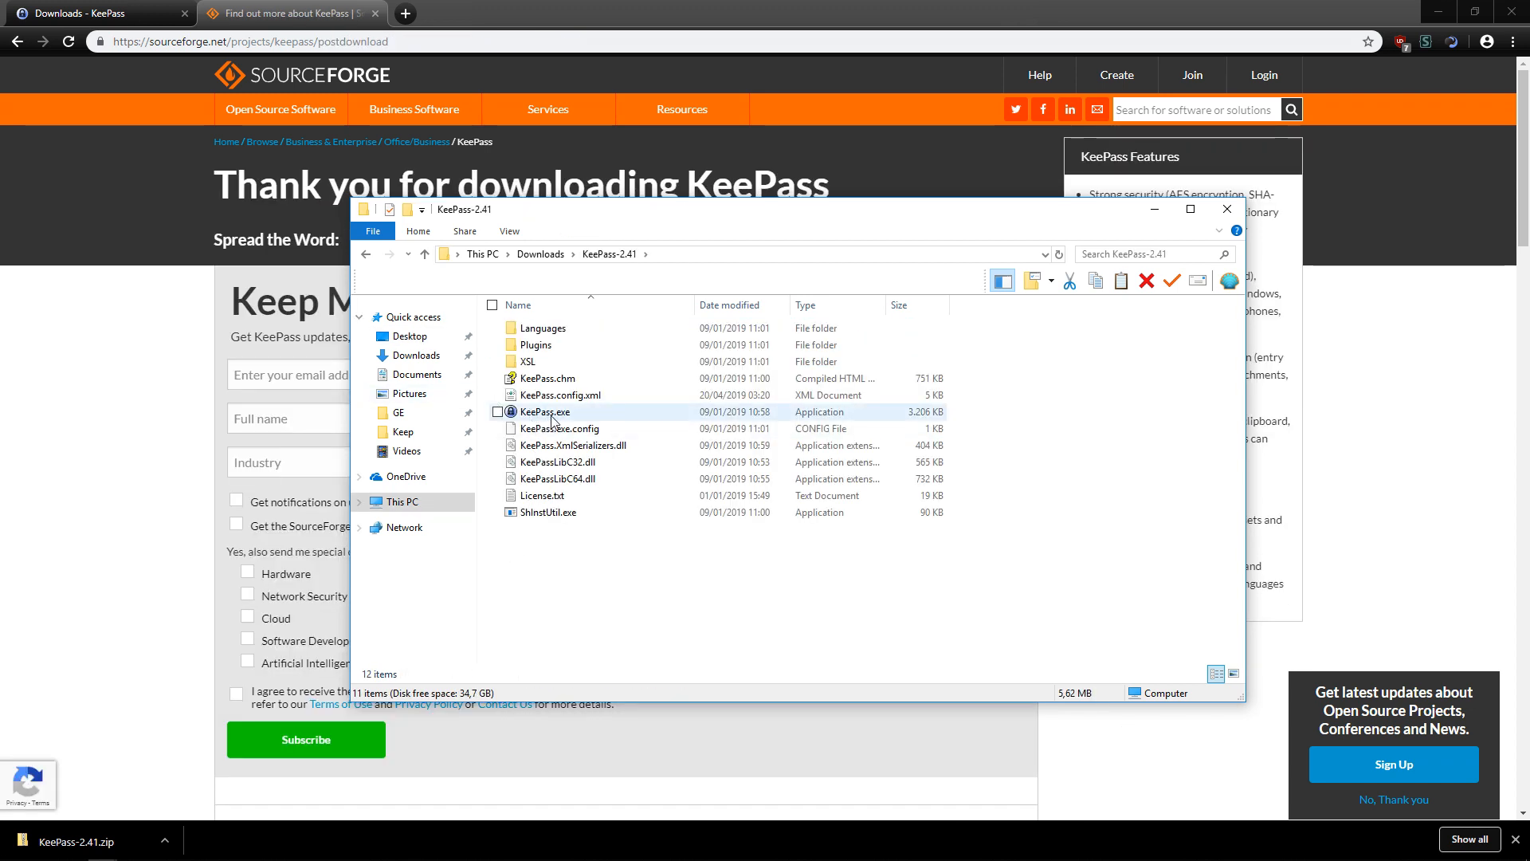
# Launch KeePass and save a new Database.kdbx in Downloads\KeePass-2.41, skipping GE.kdbx.
pyautogui.doubleClick(603, 412)
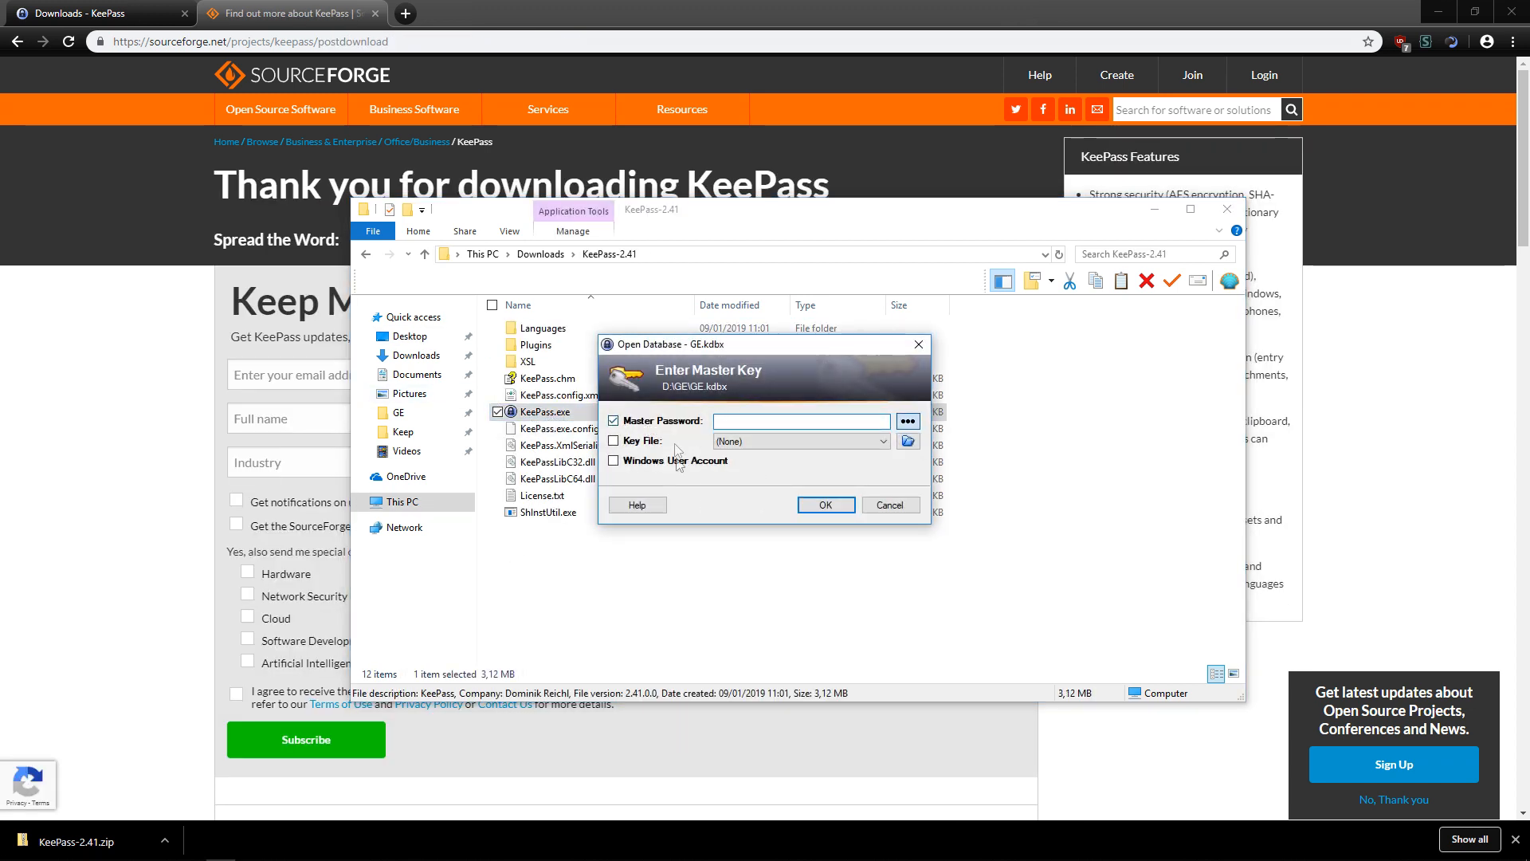
pyautogui.click(892, 509)
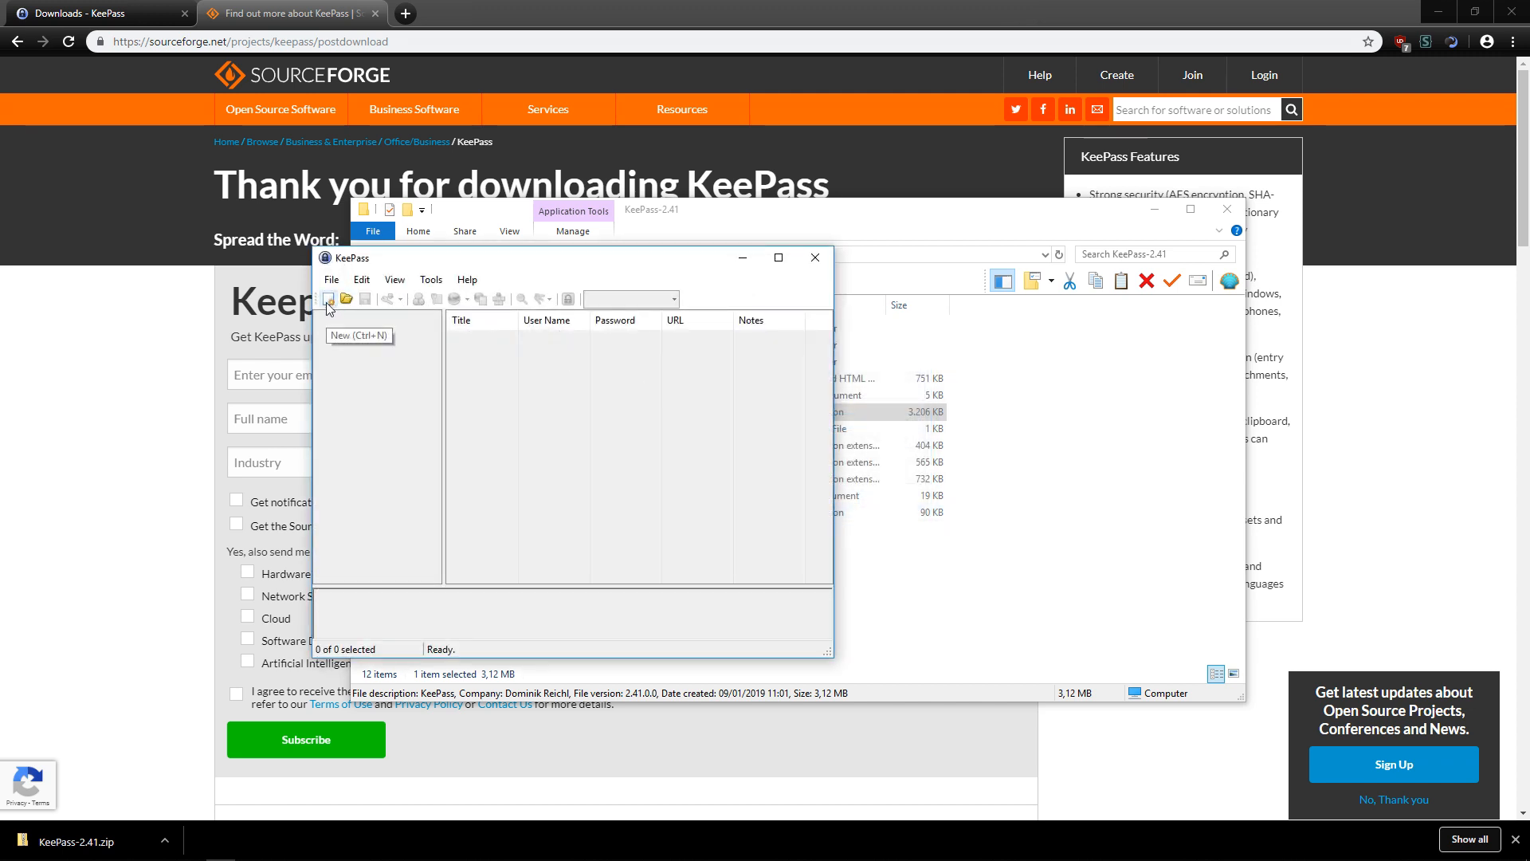
pyautogui.click(327, 301)
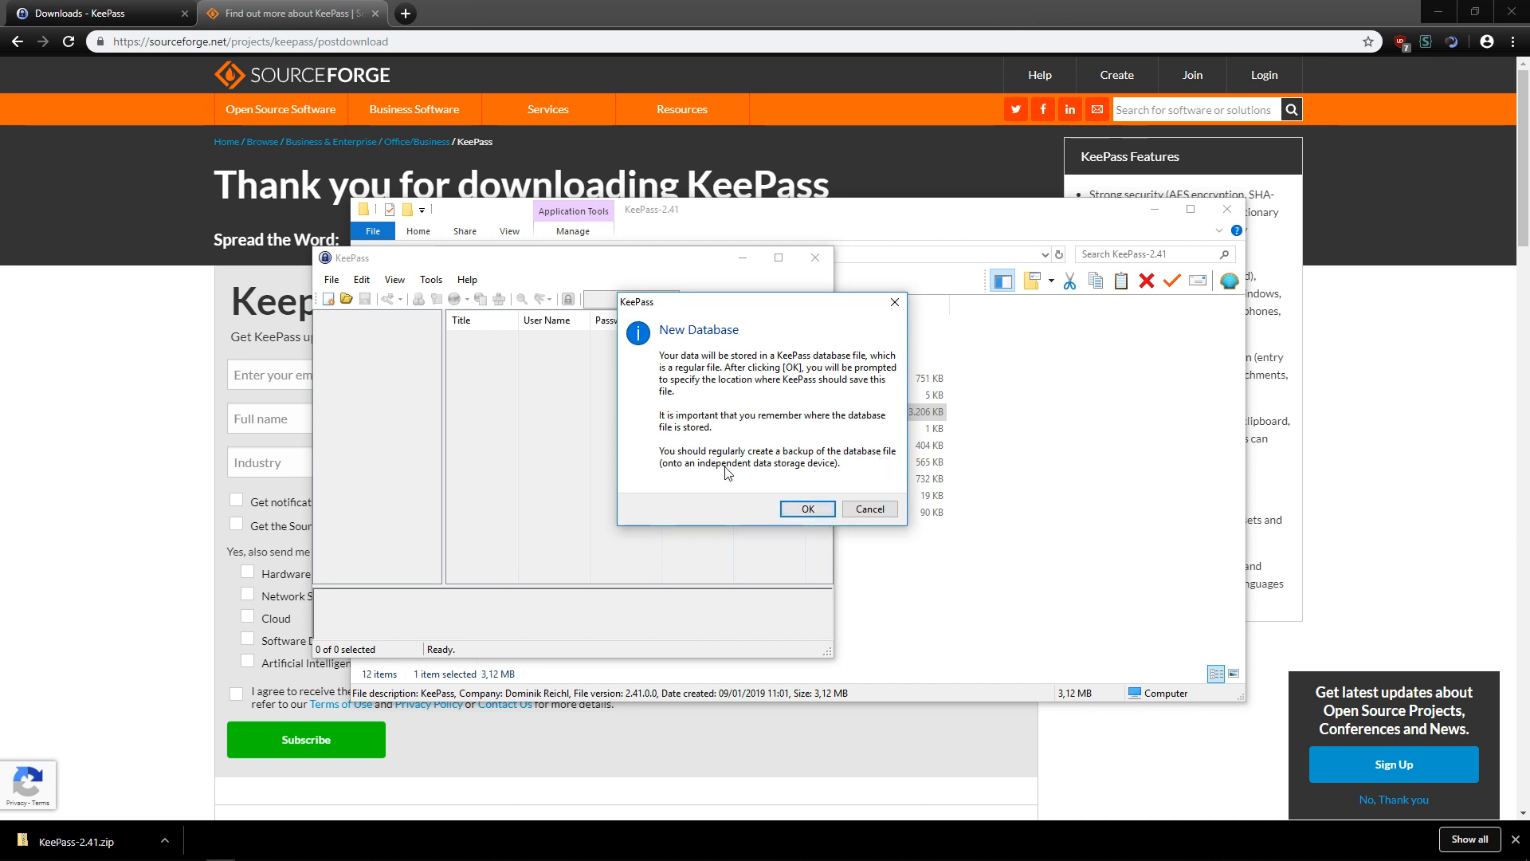
pyautogui.click(806, 509)
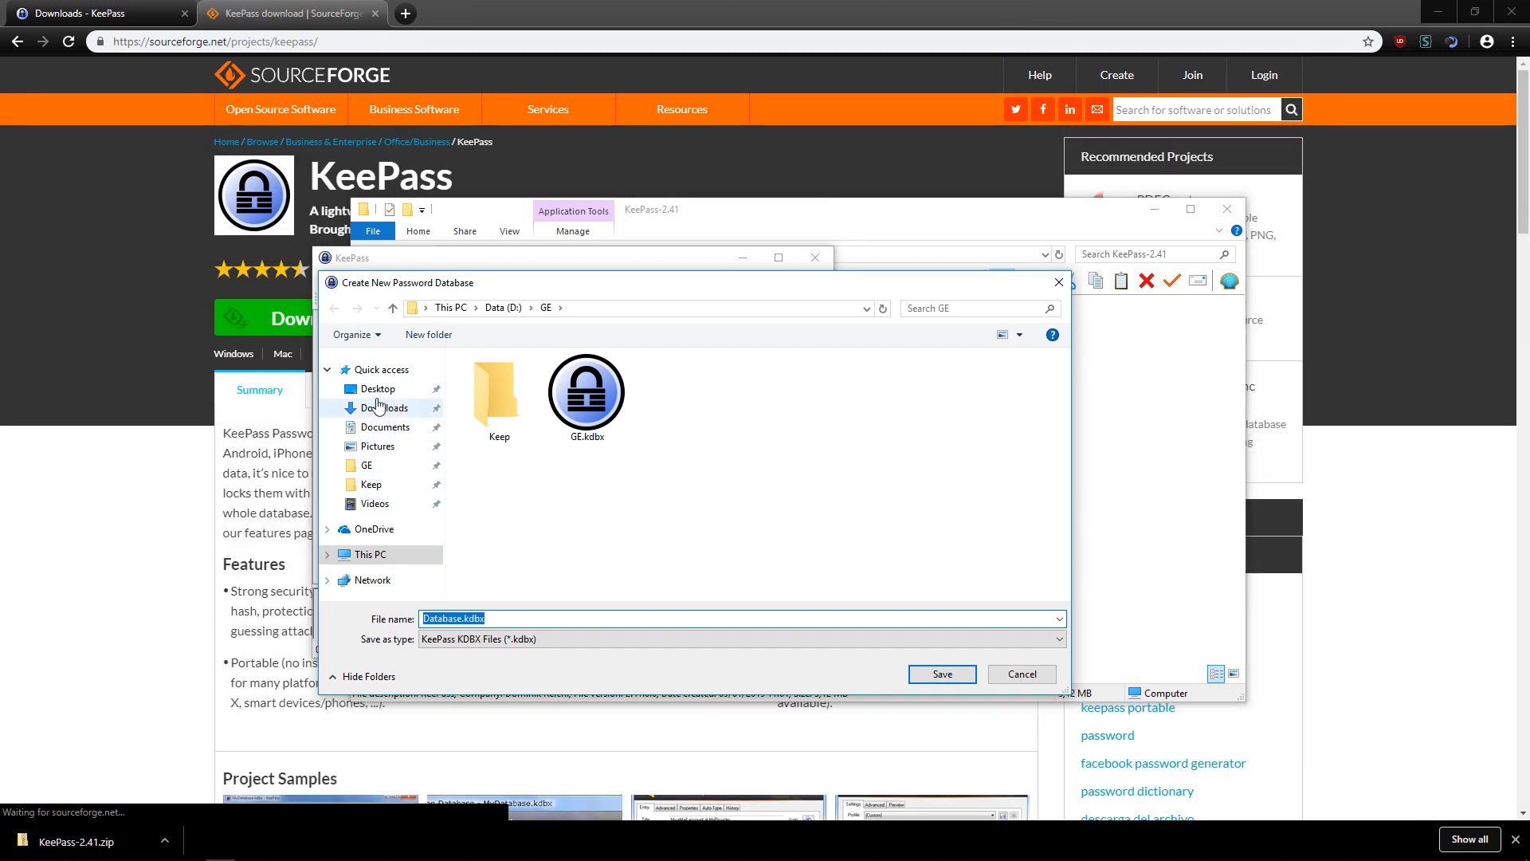
pyautogui.click(379, 406)
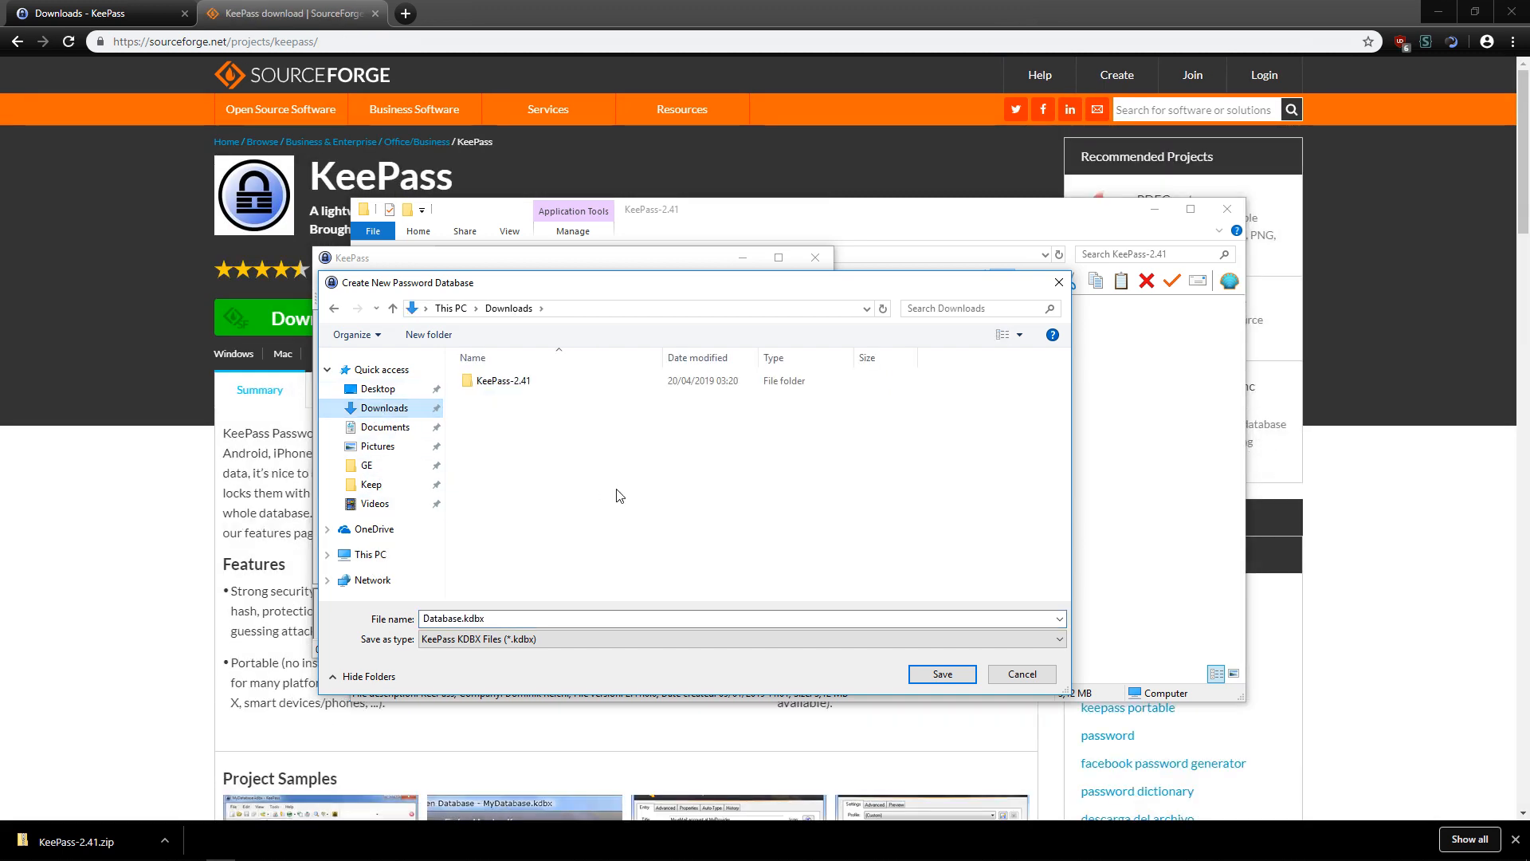
pyautogui.doubleClick(524, 390)
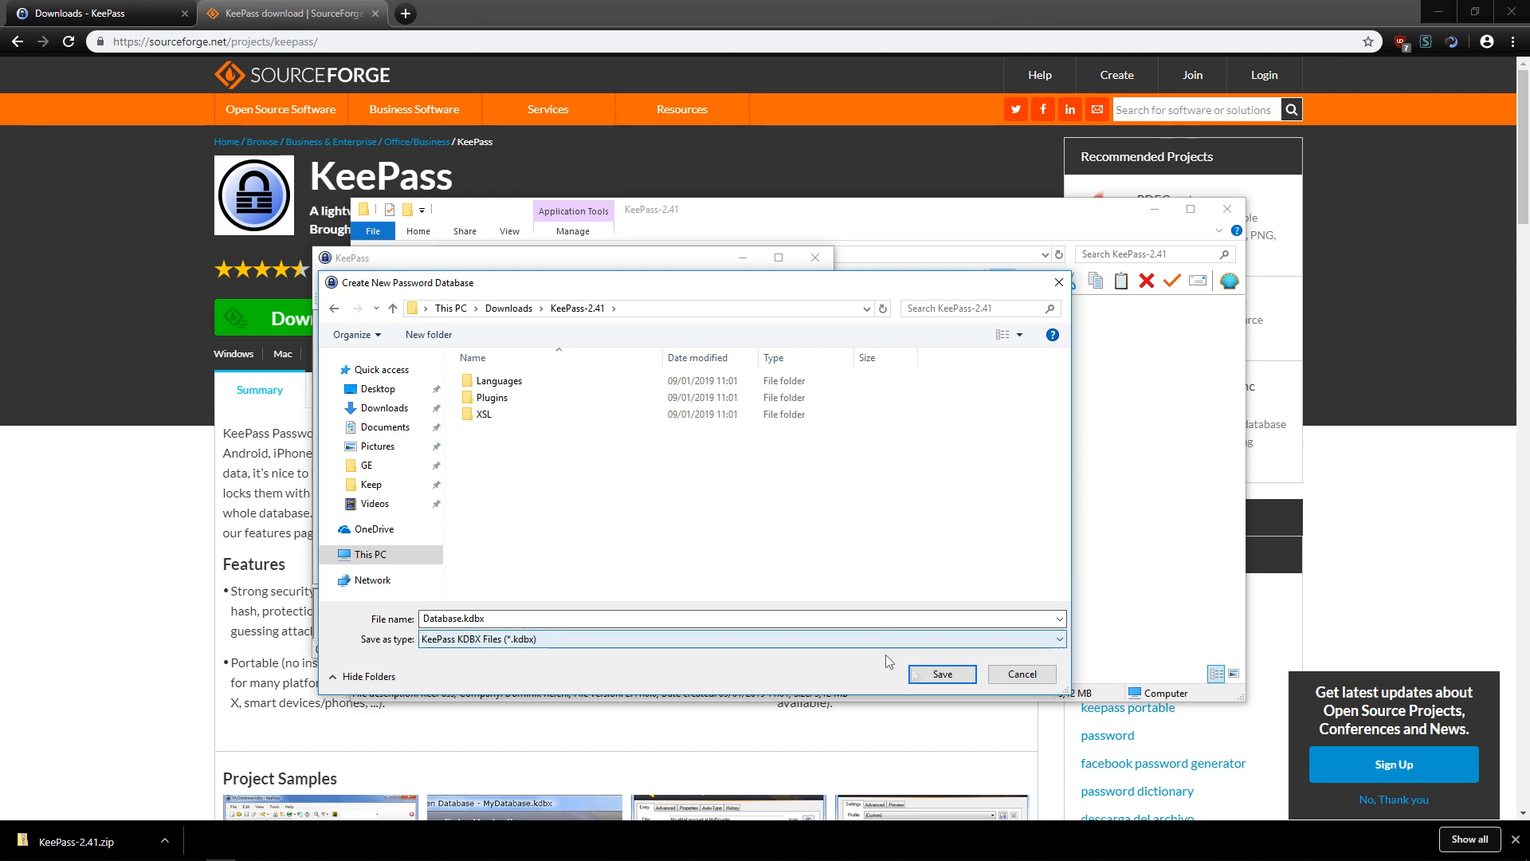
pyautogui.click(939, 679)
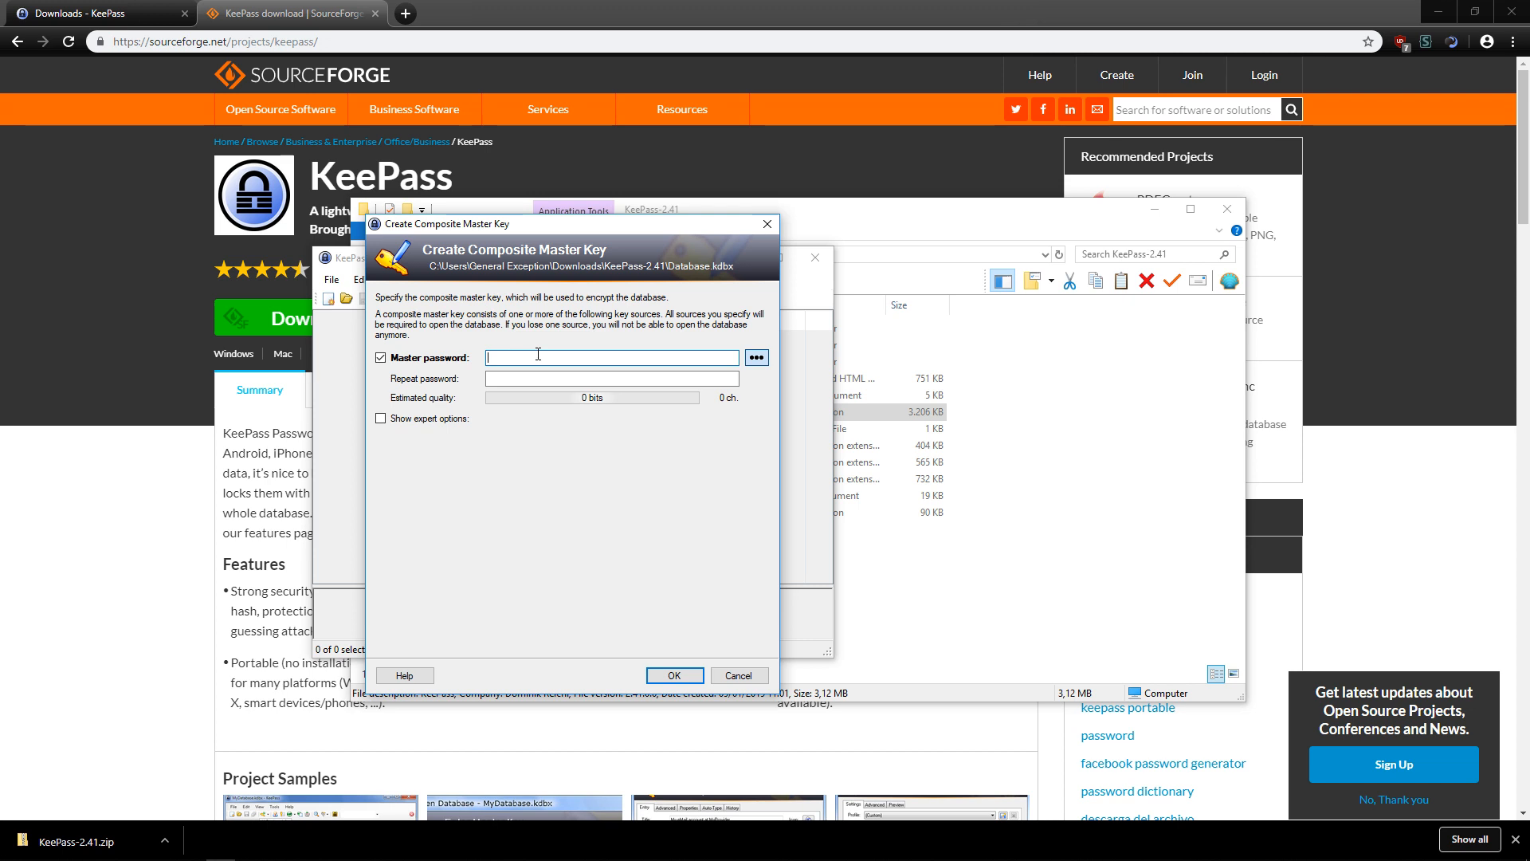
# Enter a 14-character master password, check it in plain text, and confirm.
pyautogui.write('•')
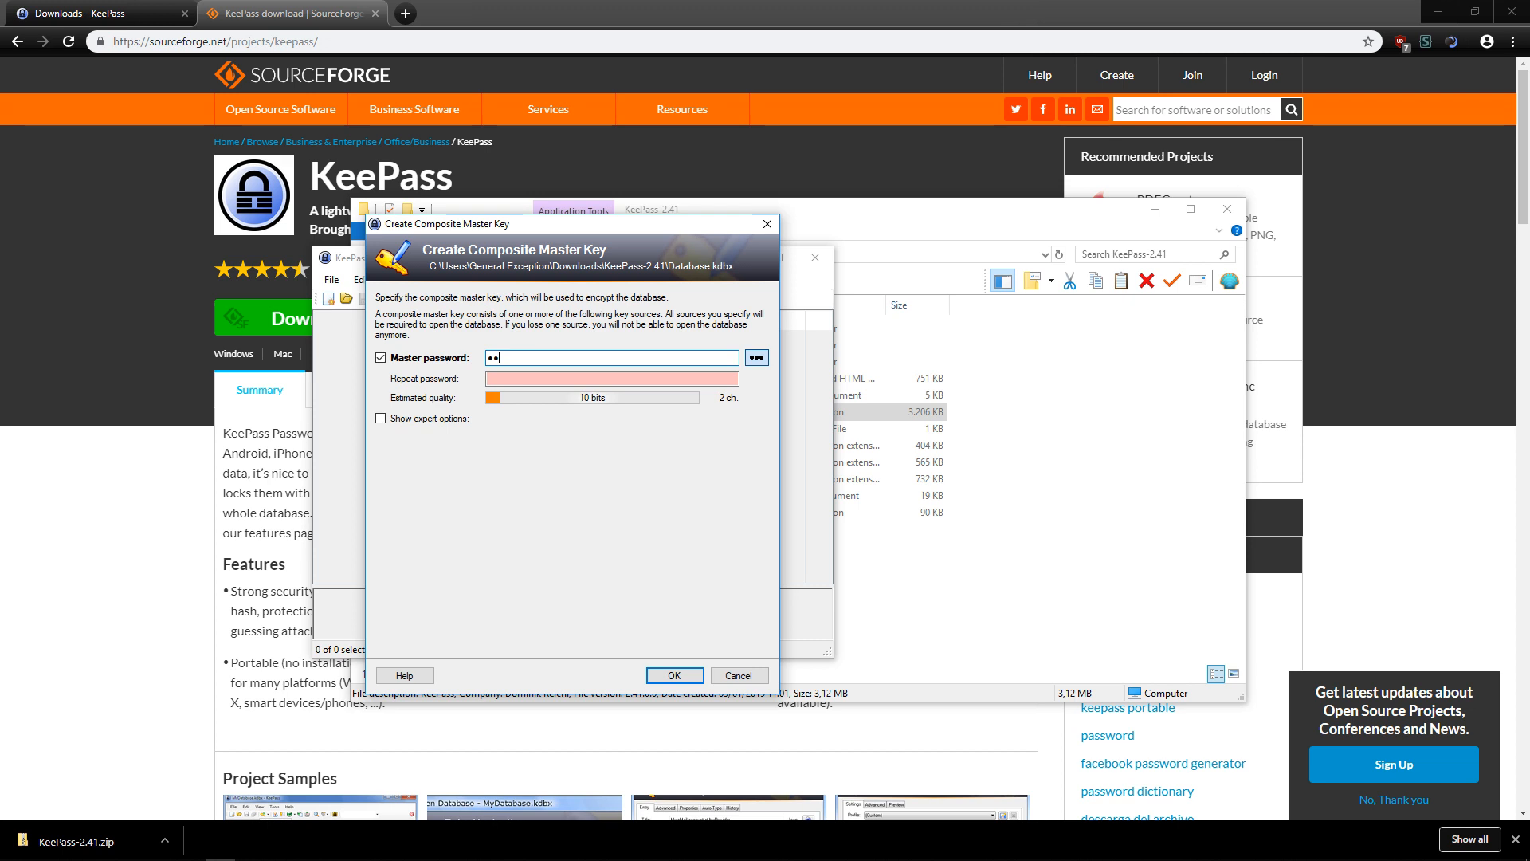
pyautogui.write('••••••••••••')
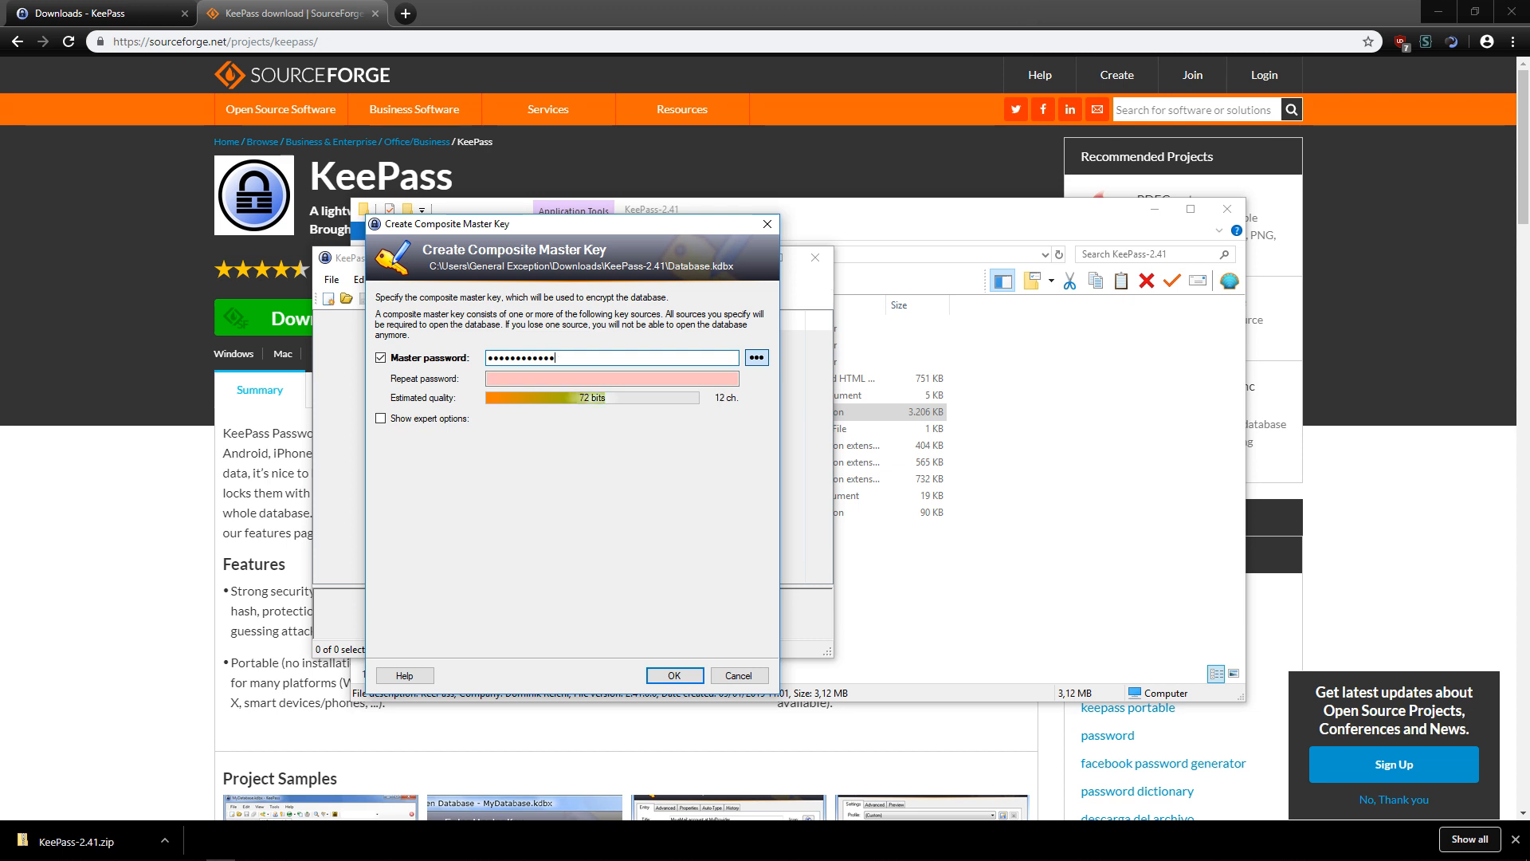
pyautogui.write('•')
pyautogui.click(756, 358)
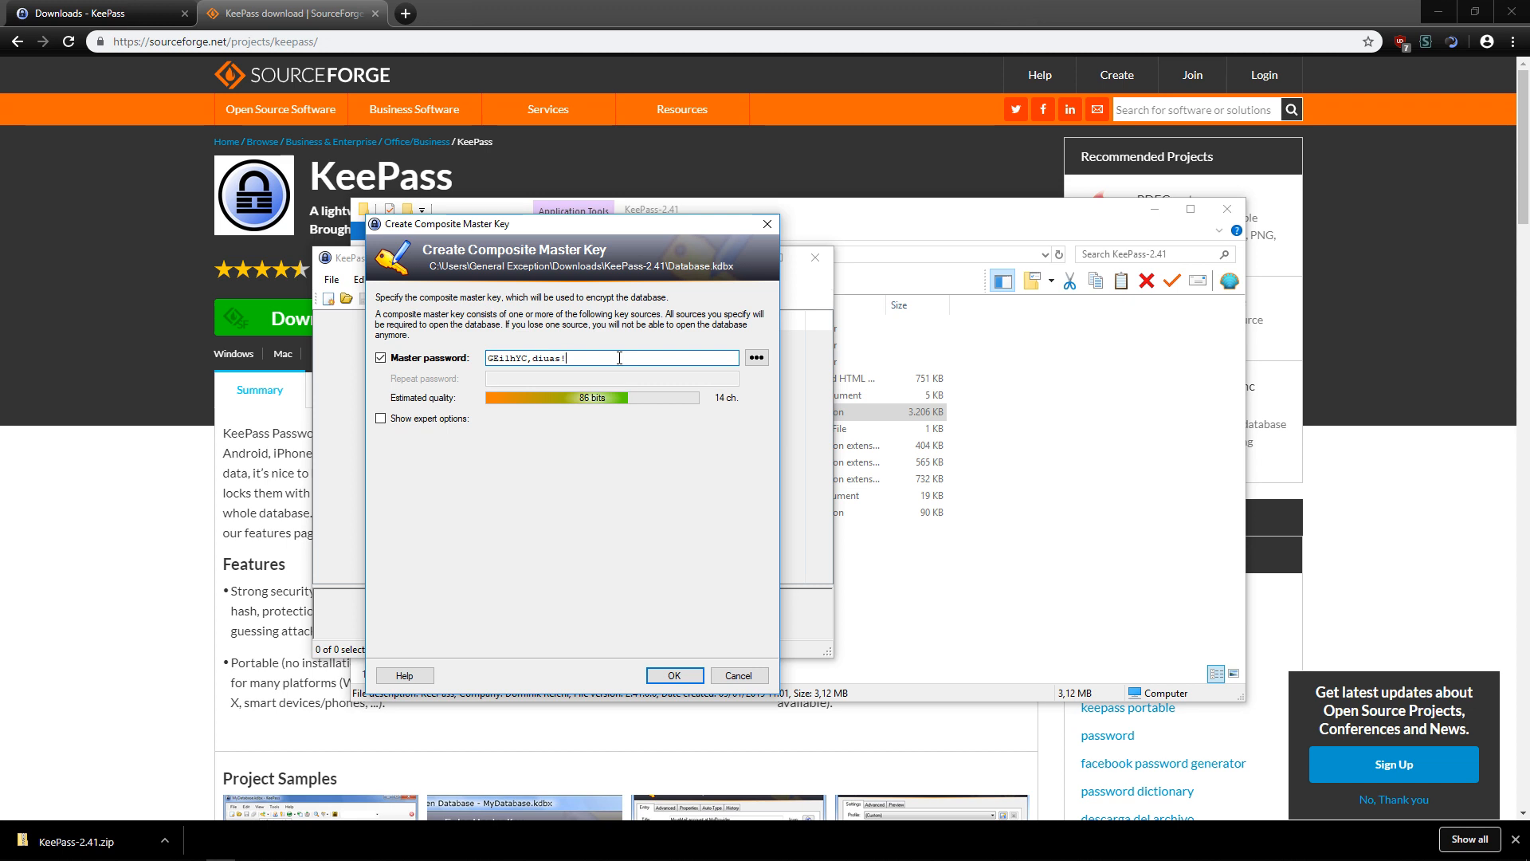
pyautogui.click(755, 362)
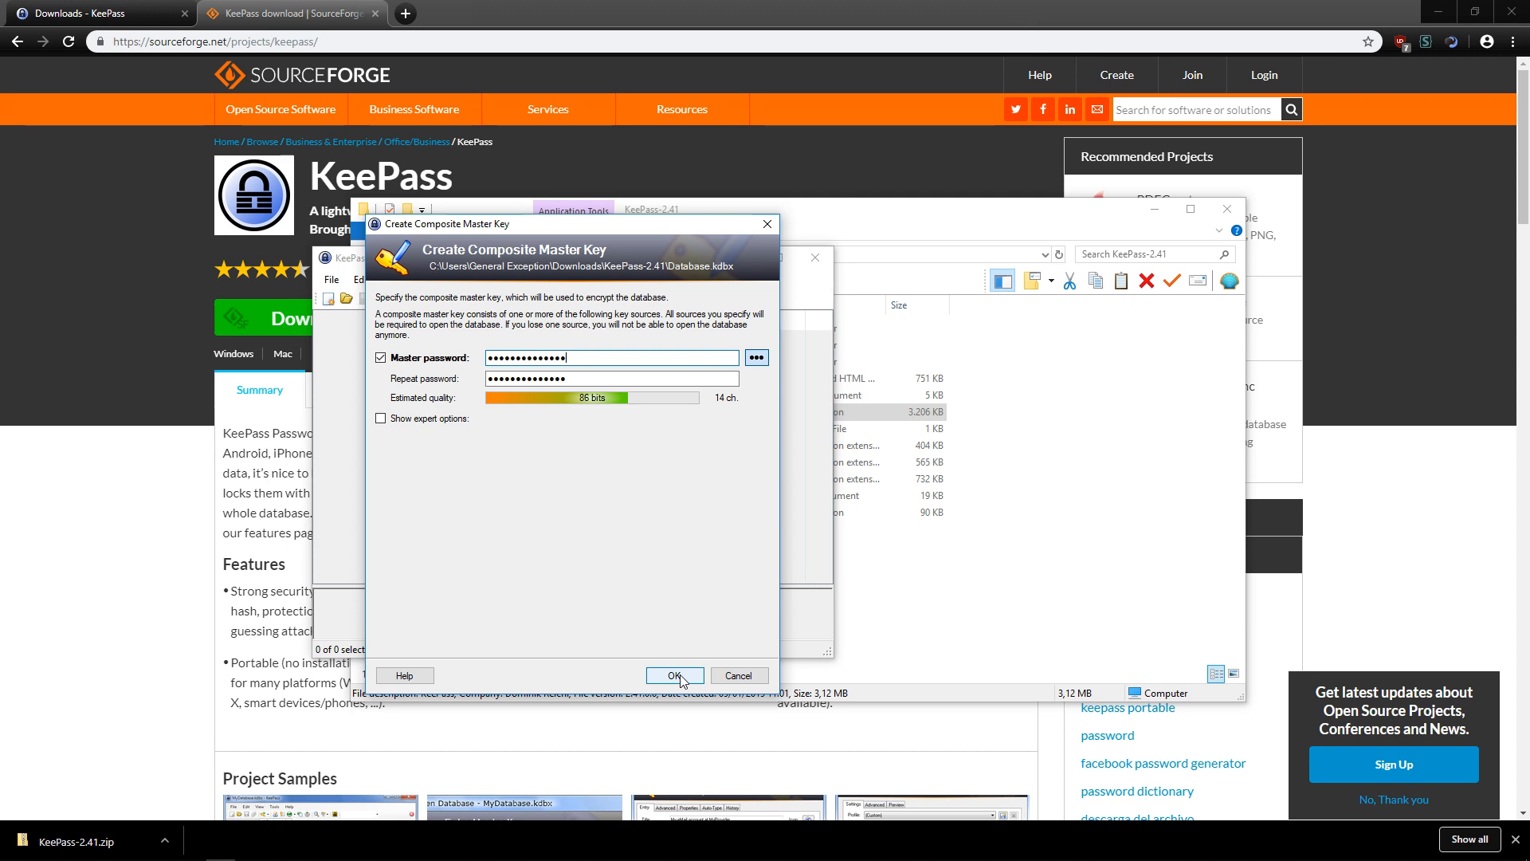
pyautogui.click(757, 360)
pyautogui.click(757, 360)
pyautogui.click(757, 360)
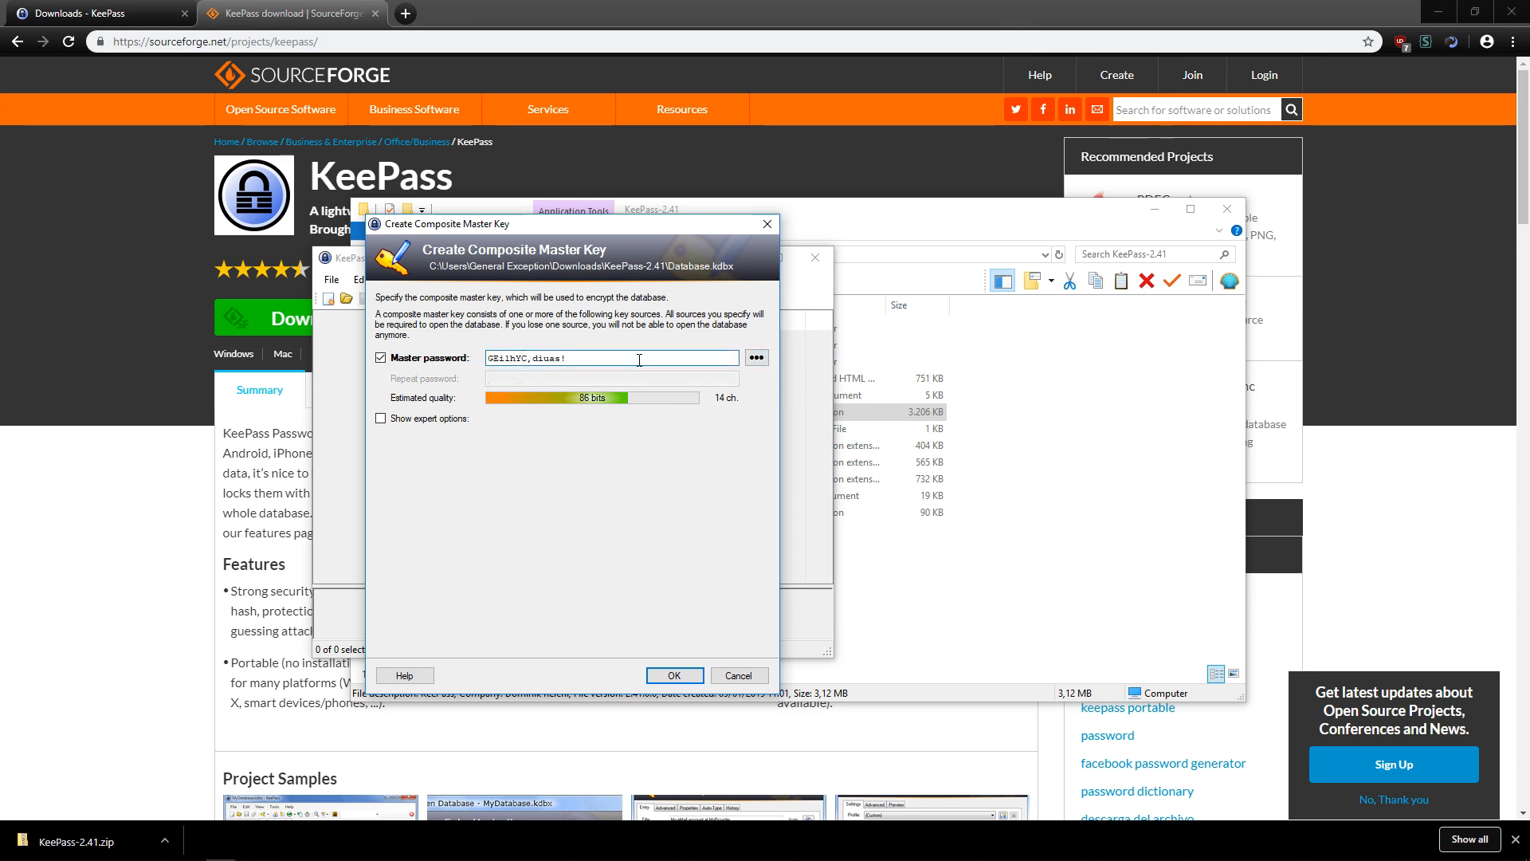
pyautogui.click(756, 358)
pyautogui.click(672, 675)
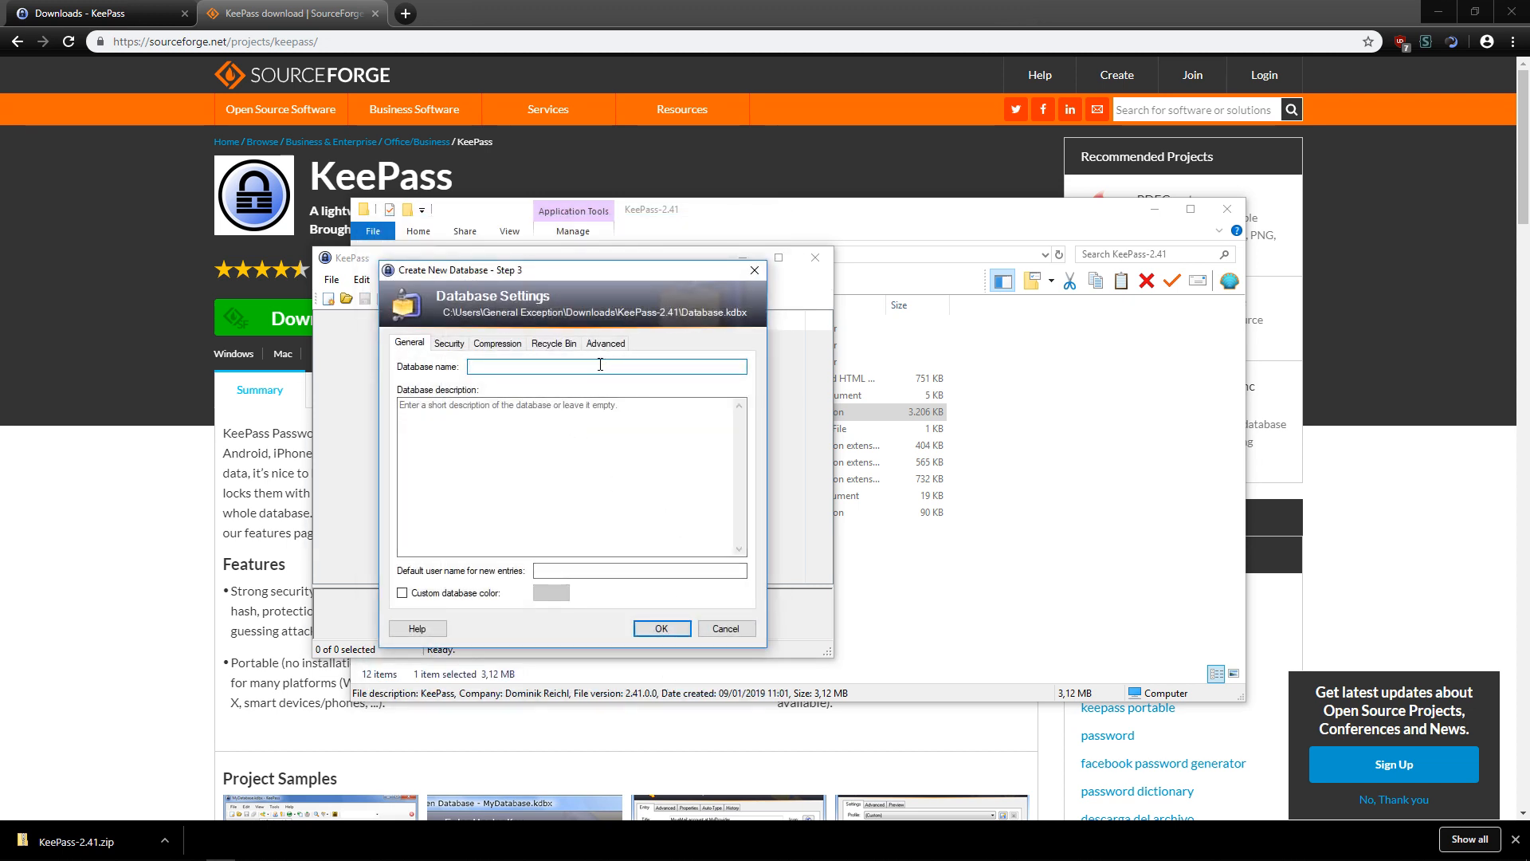
# Name the database 'Test DB' with description 'Beschreibung gibts nicht' and accept the settings.
pyautogui.write('Test')
pyautogui.write('DB')
pyautogui.press('Tab')
pyautogui.write('Beschreibung gibts nicht')
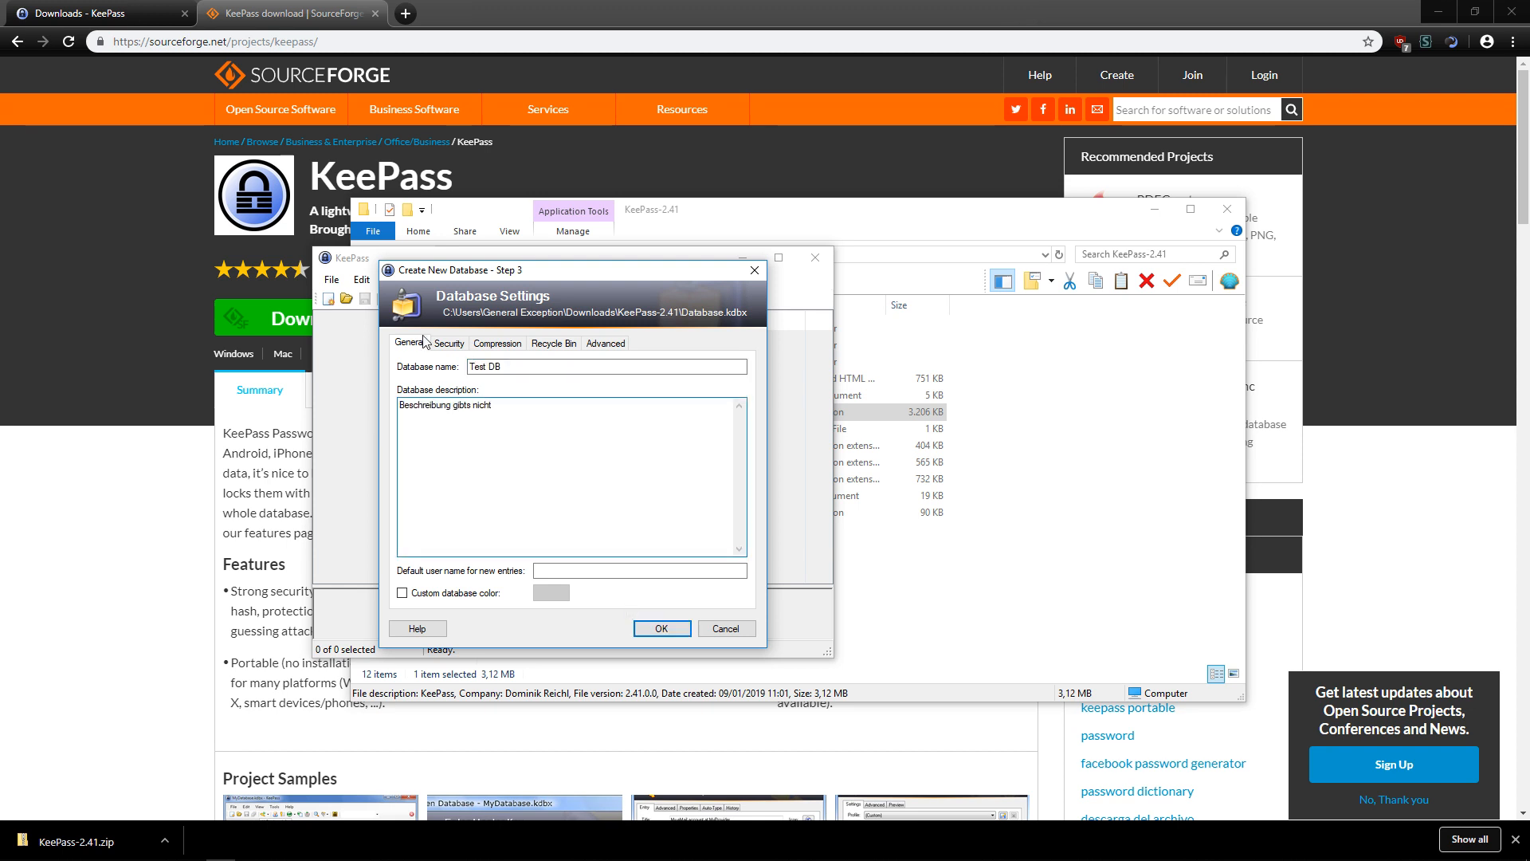
pyautogui.click(553, 342)
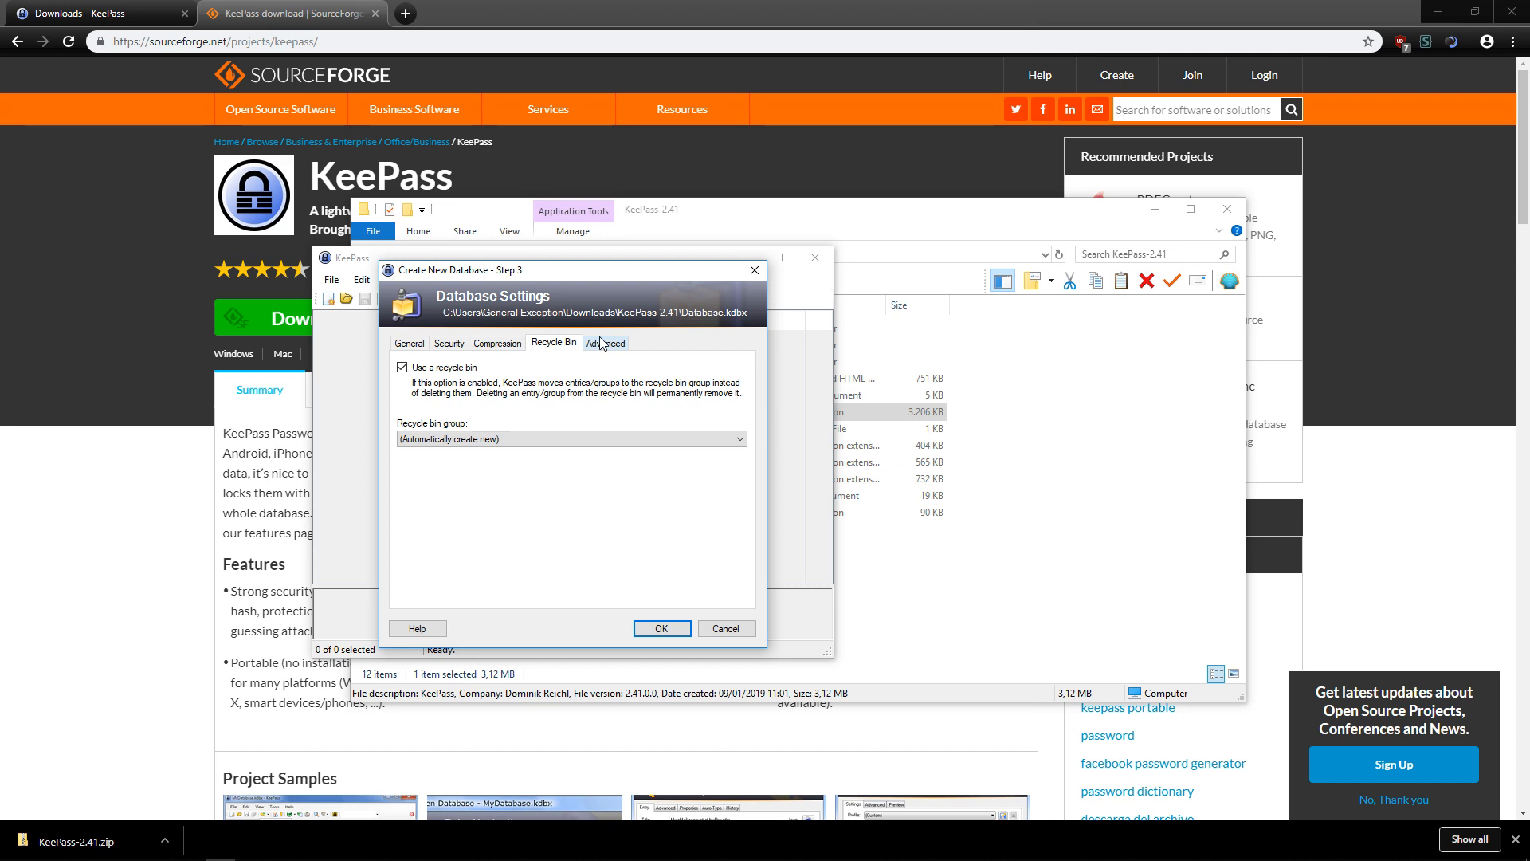
pyautogui.click(601, 343)
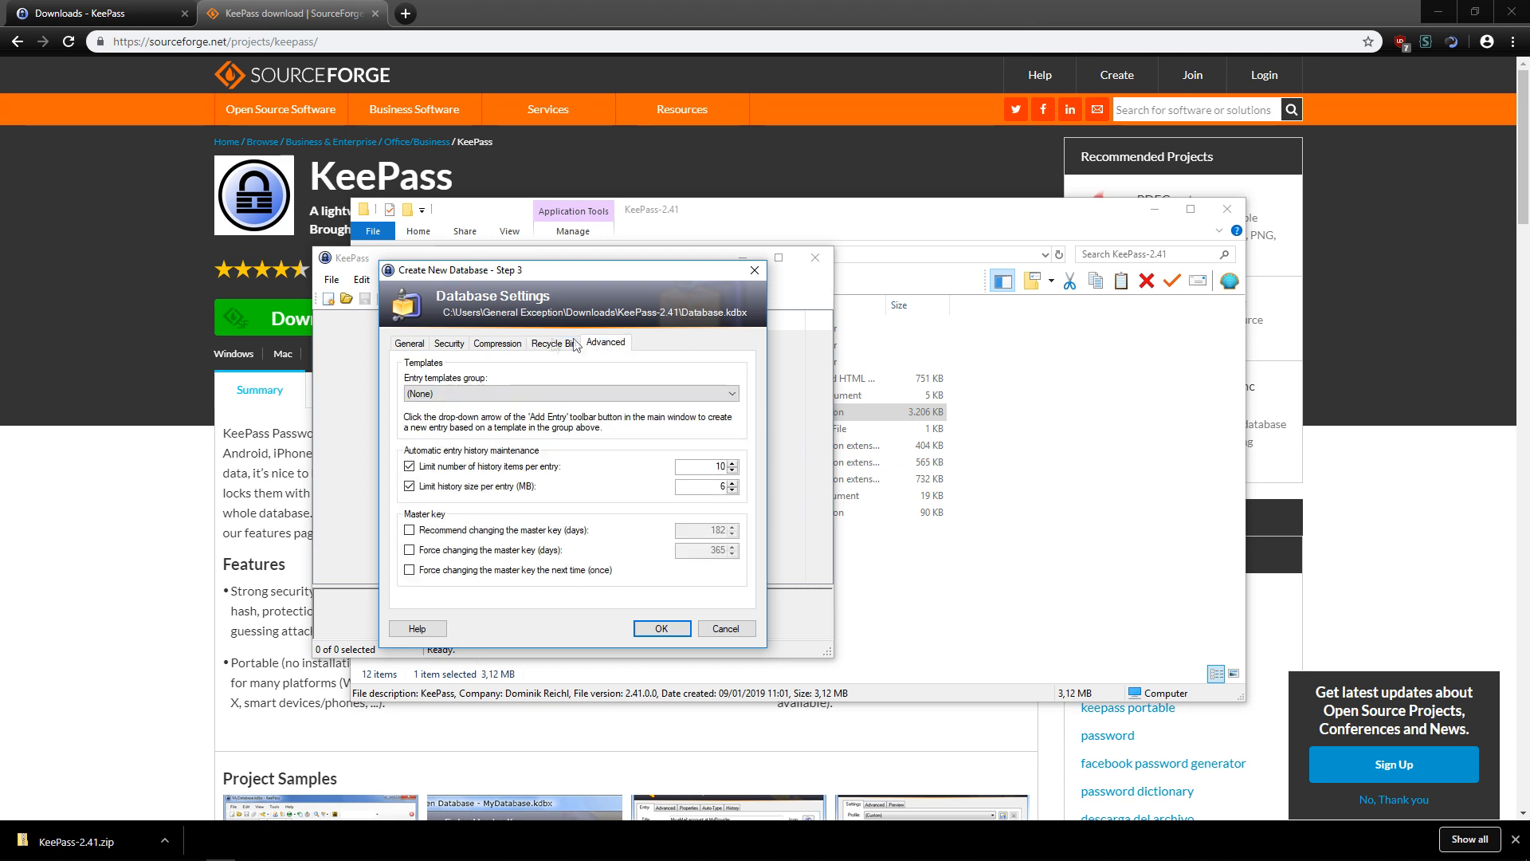
pyautogui.click(423, 345)
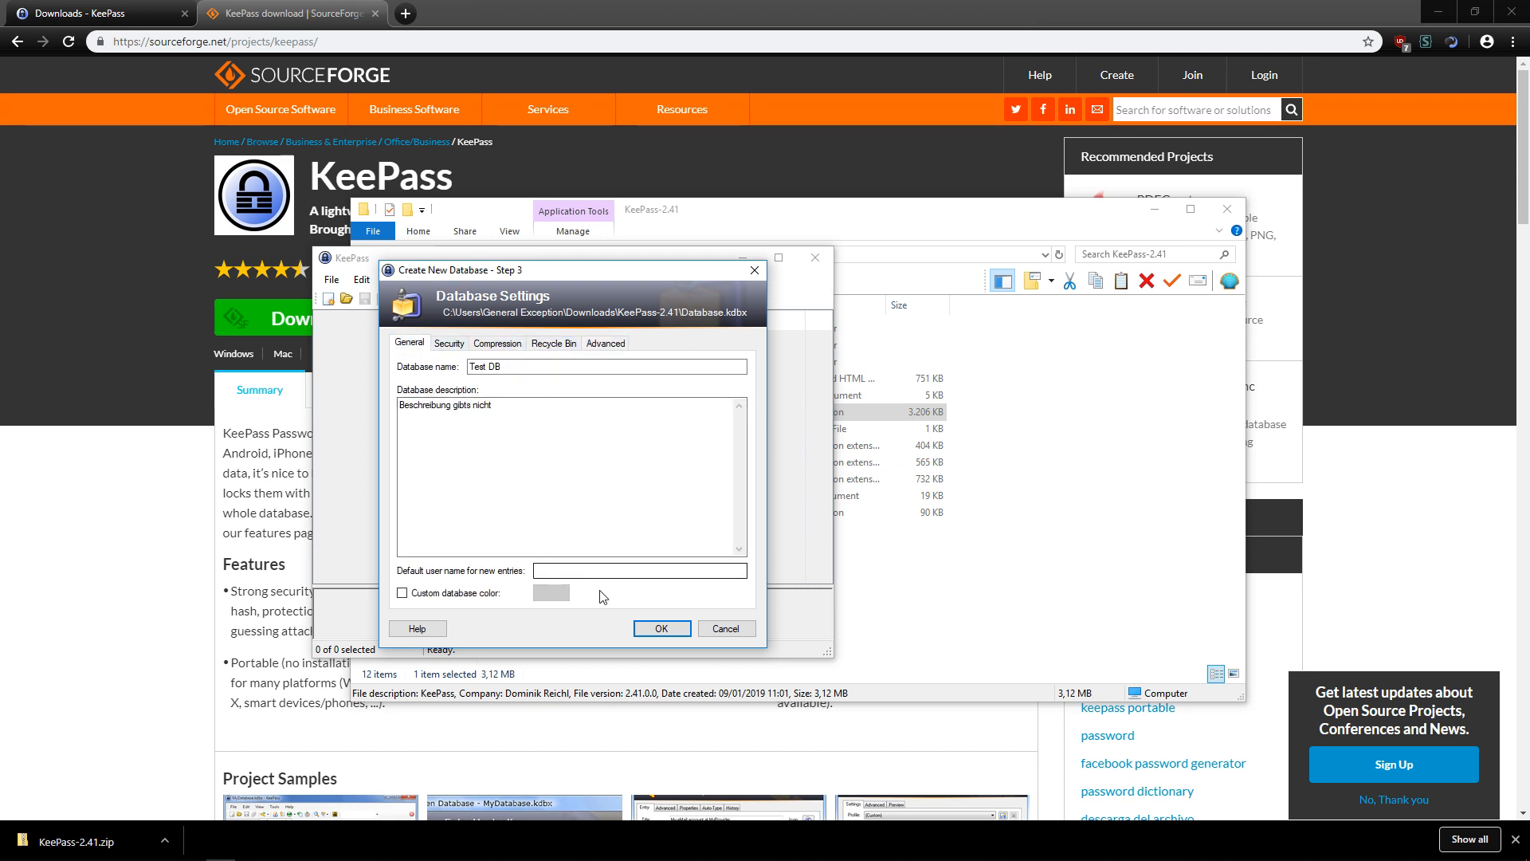
pyautogui.click(661, 629)
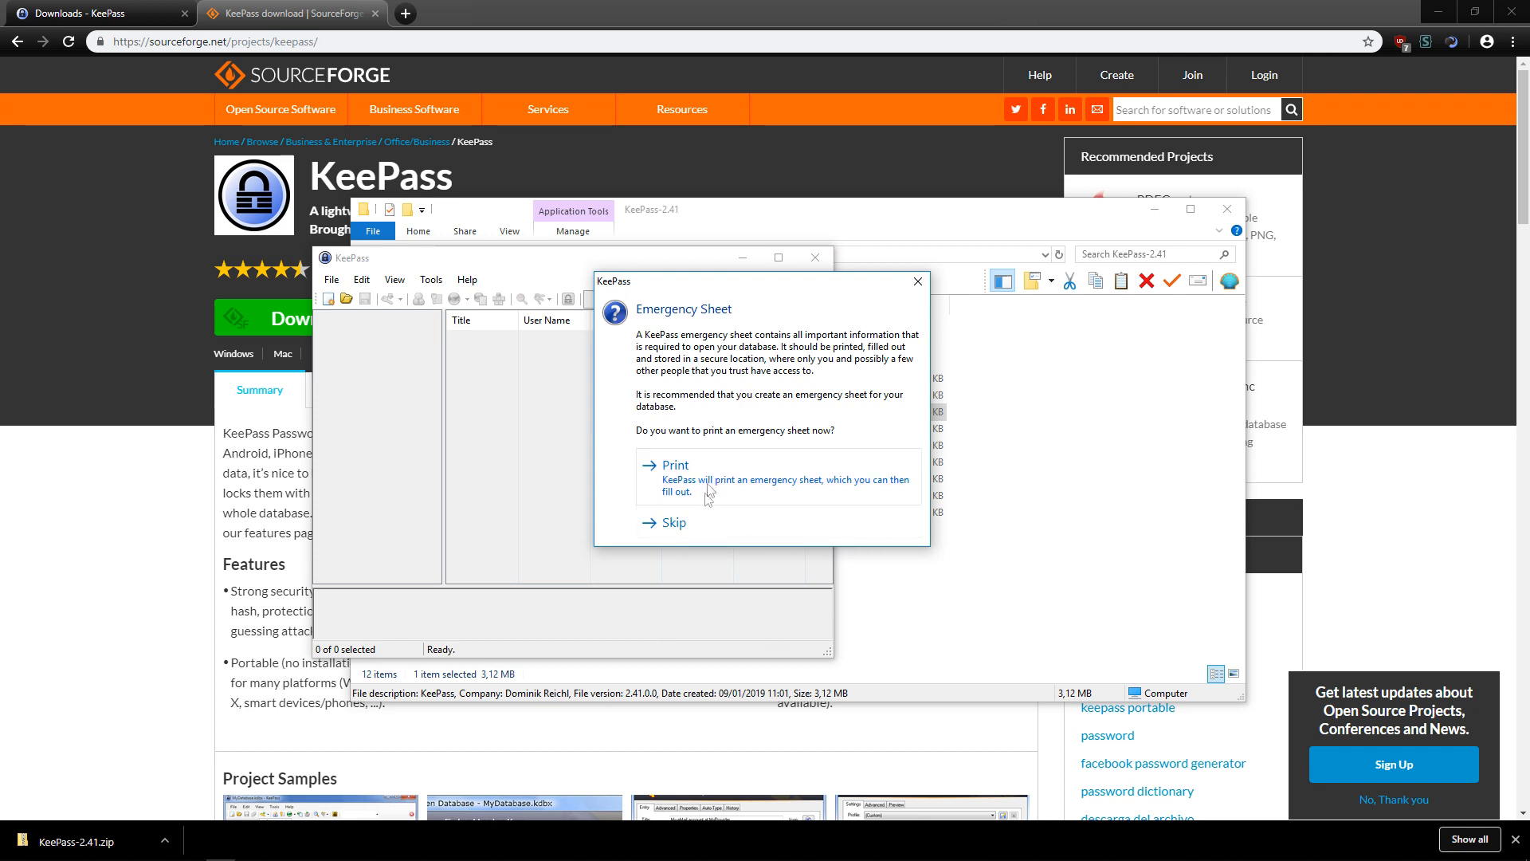
# Skip the emergency sheet and move the first sample entry to the Recycle Bin.
pyautogui.click(691, 531)
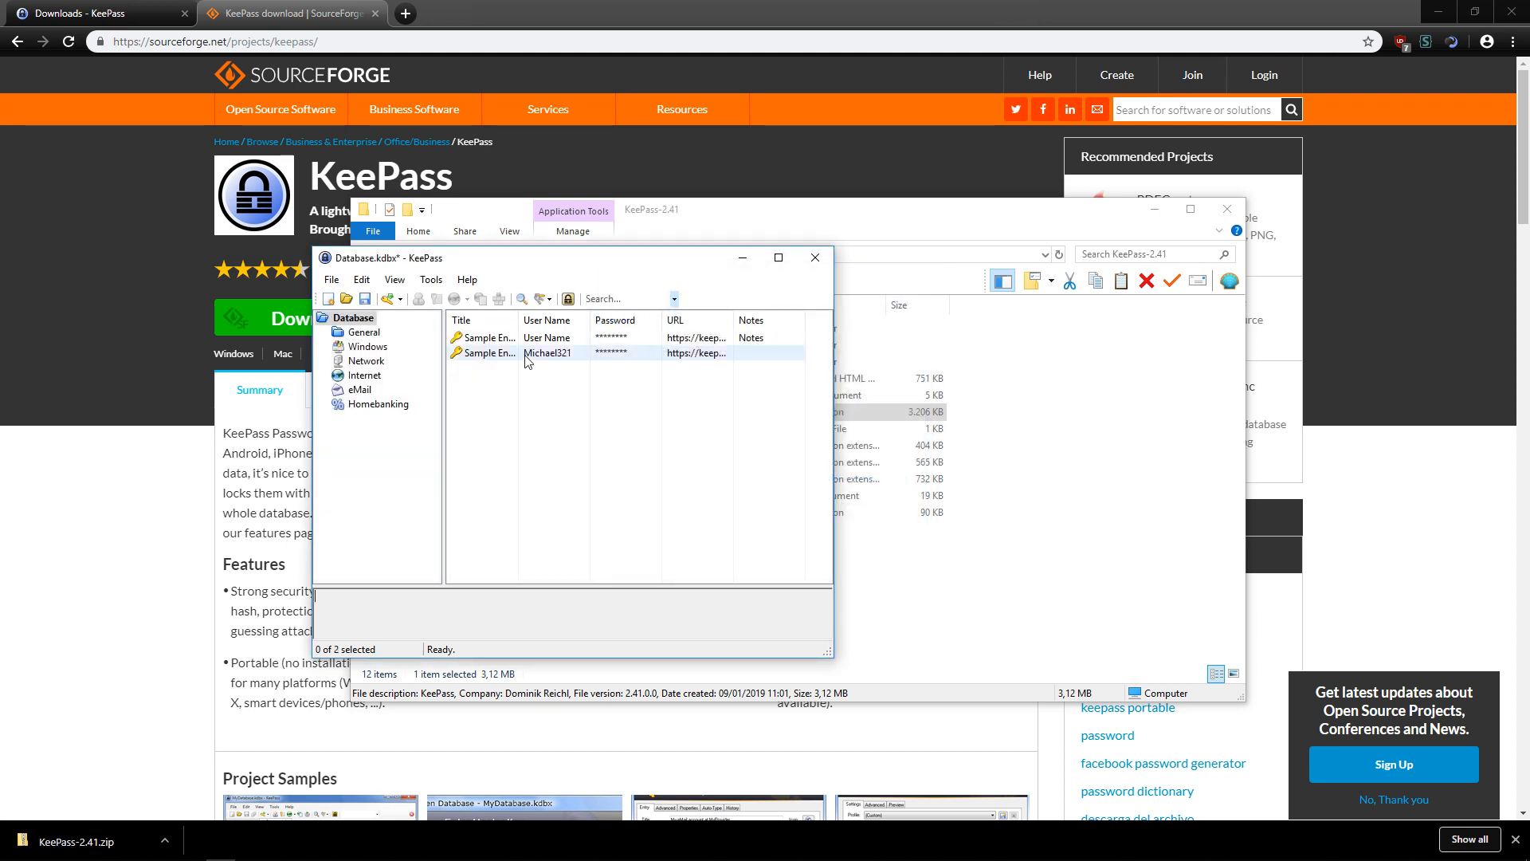
pyautogui.click(504, 341)
pyautogui.click(526, 378)
pyautogui.click(502, 341)
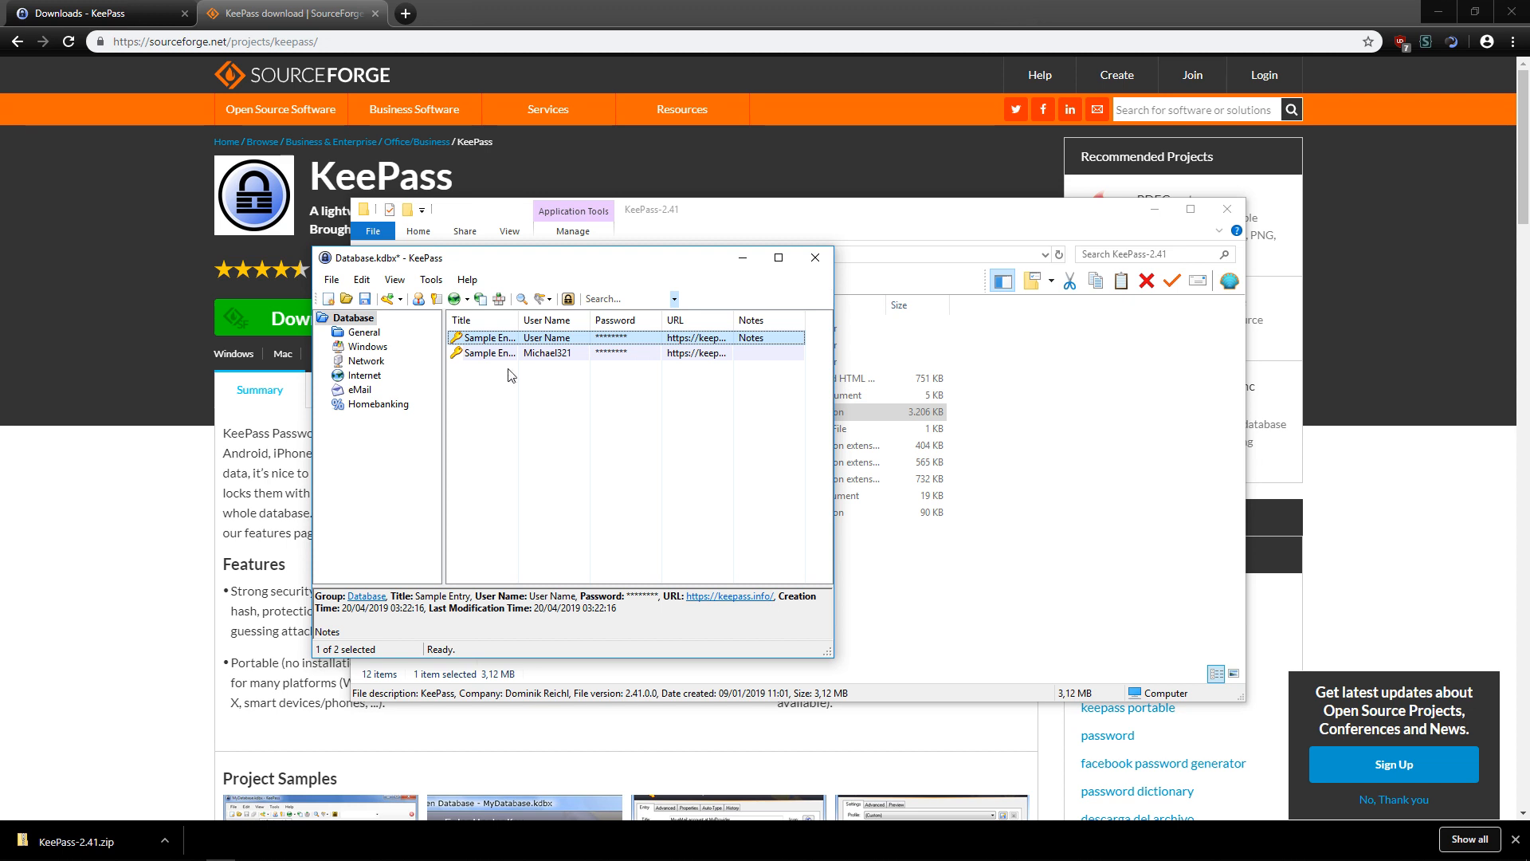
pyautogui.press('Delete')
pyautogui.click(818, 460)
# Move the second sample entry to the Recycle Bin and begin adding a new entry.
pyautogui.click(568, 345)
pyautogui.press('Delete')
pyautogui.click(817, 460)
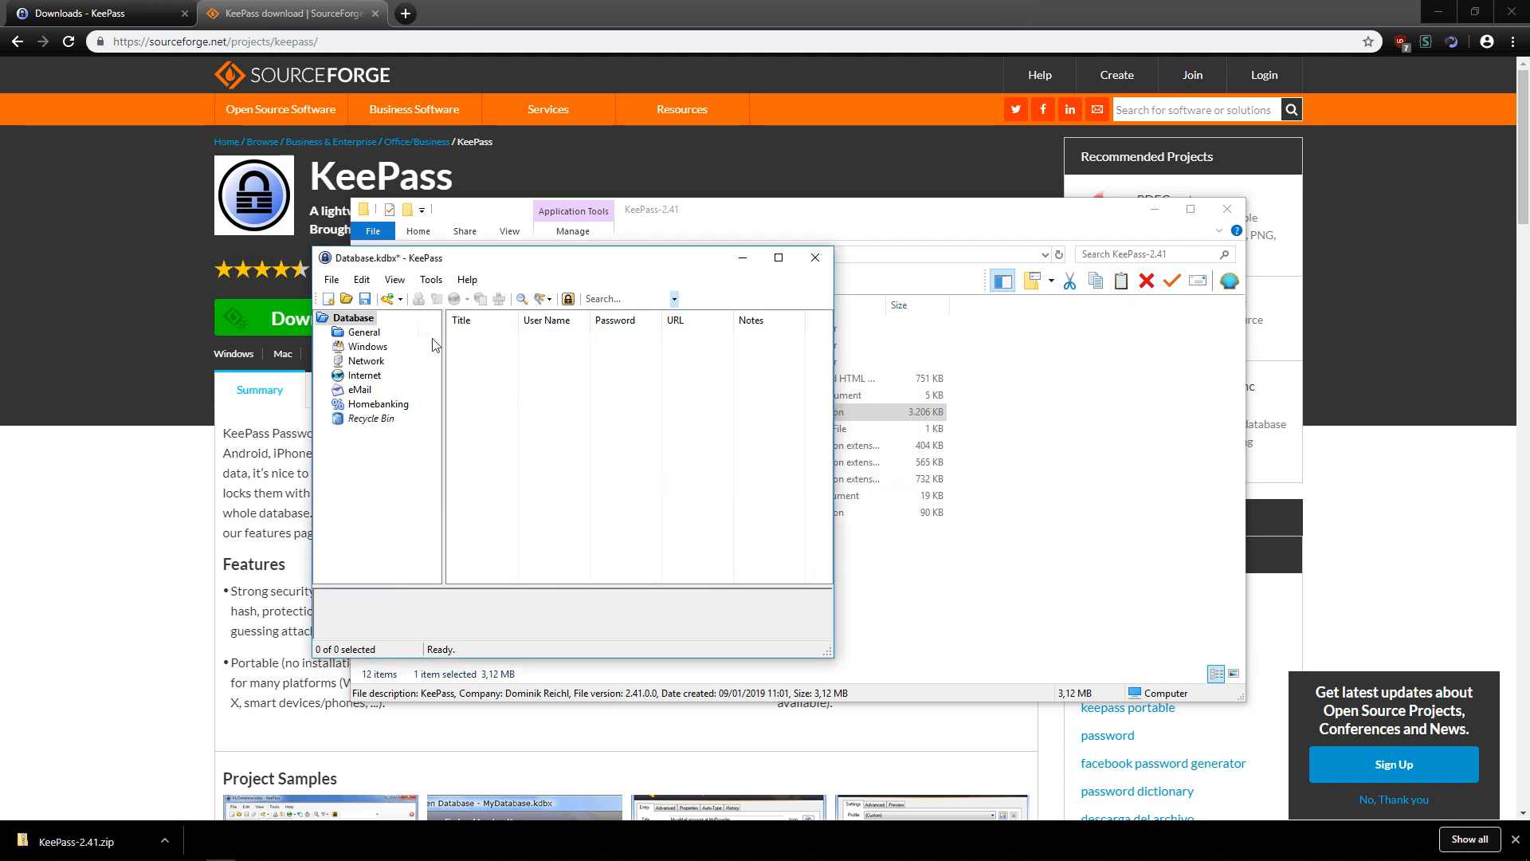
pyautogui.click(387, 299)
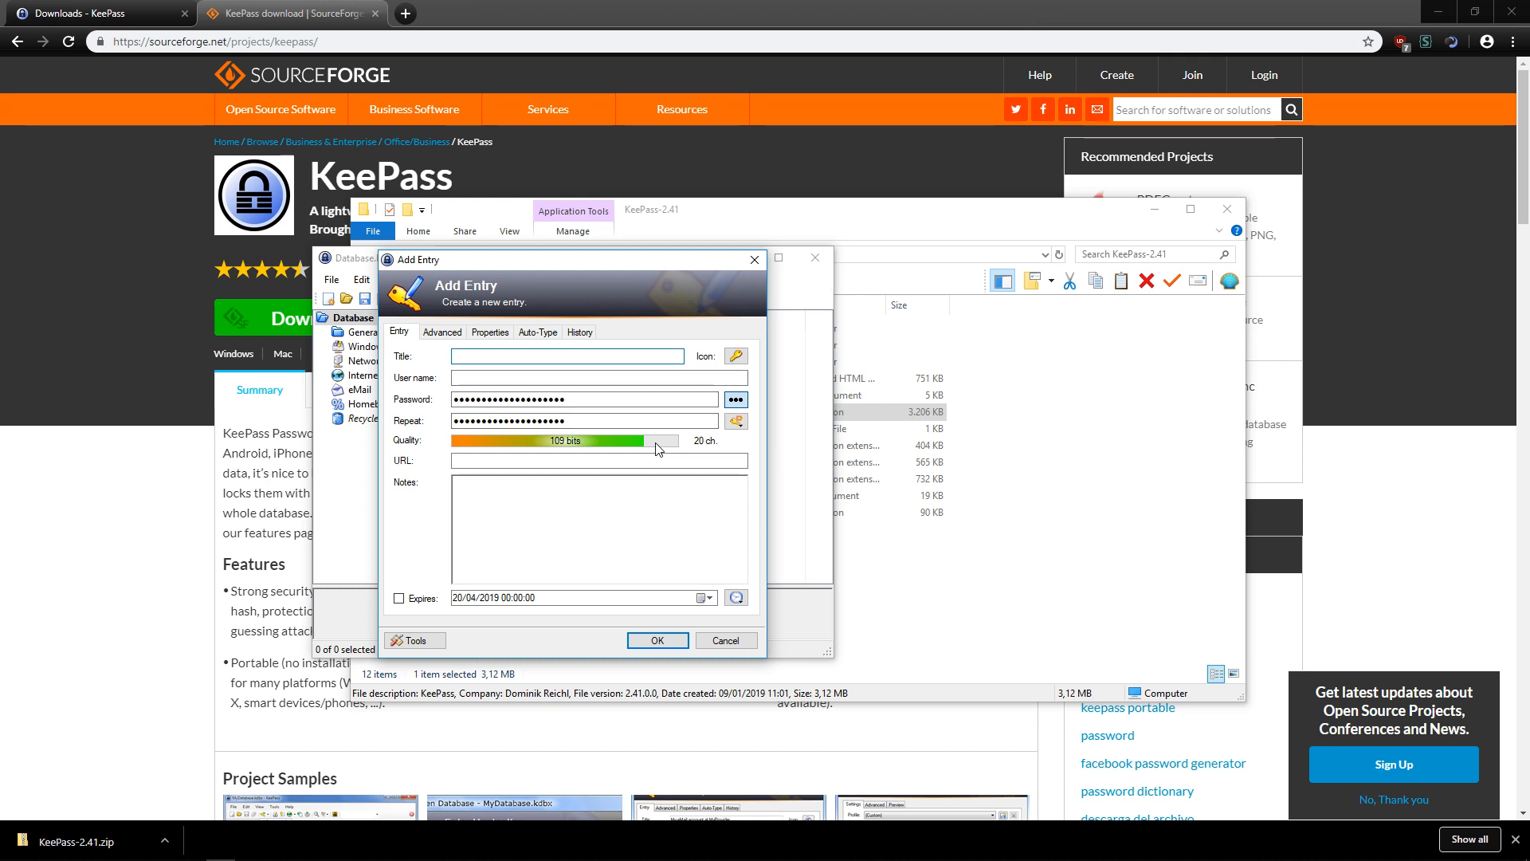
# Check the new entry's auto-generated password in plain text, then switch to Chrome.
pyautogui.click(735, 399)
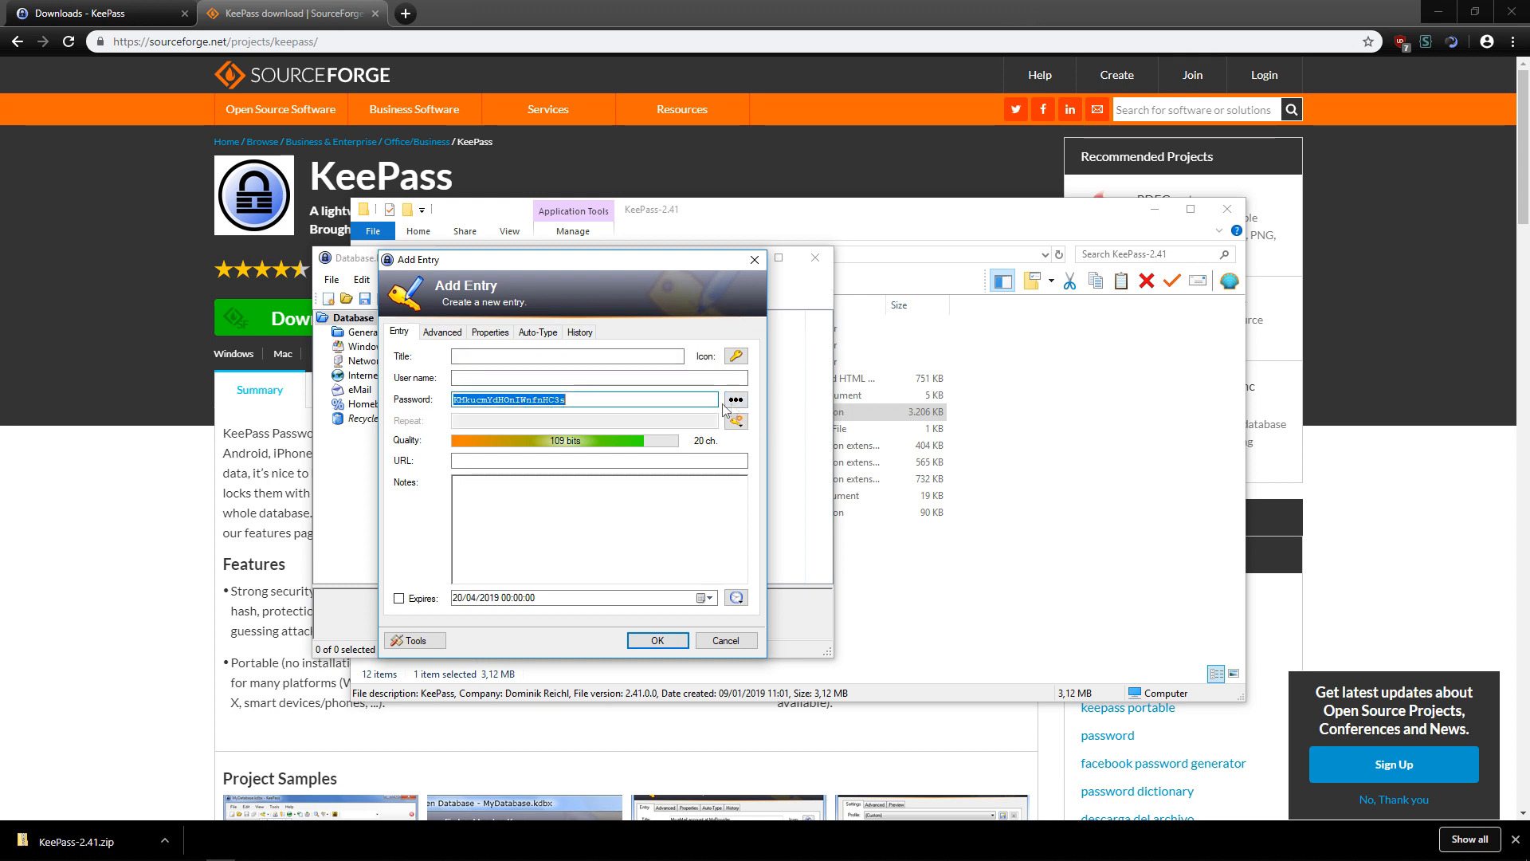
pyautogui.click(734, 405)
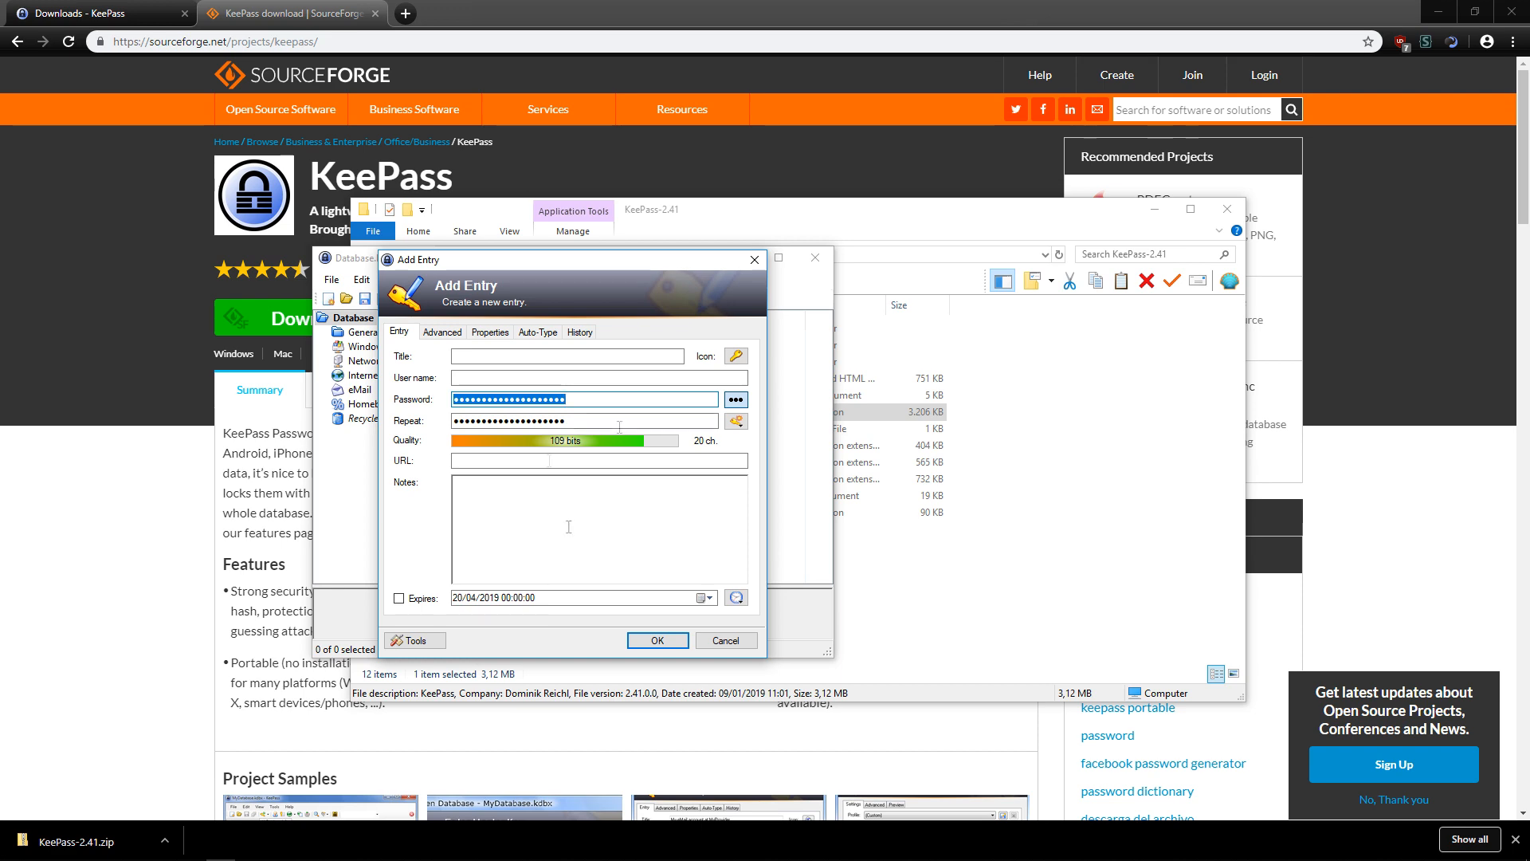
pyautogui.click(172, 515)
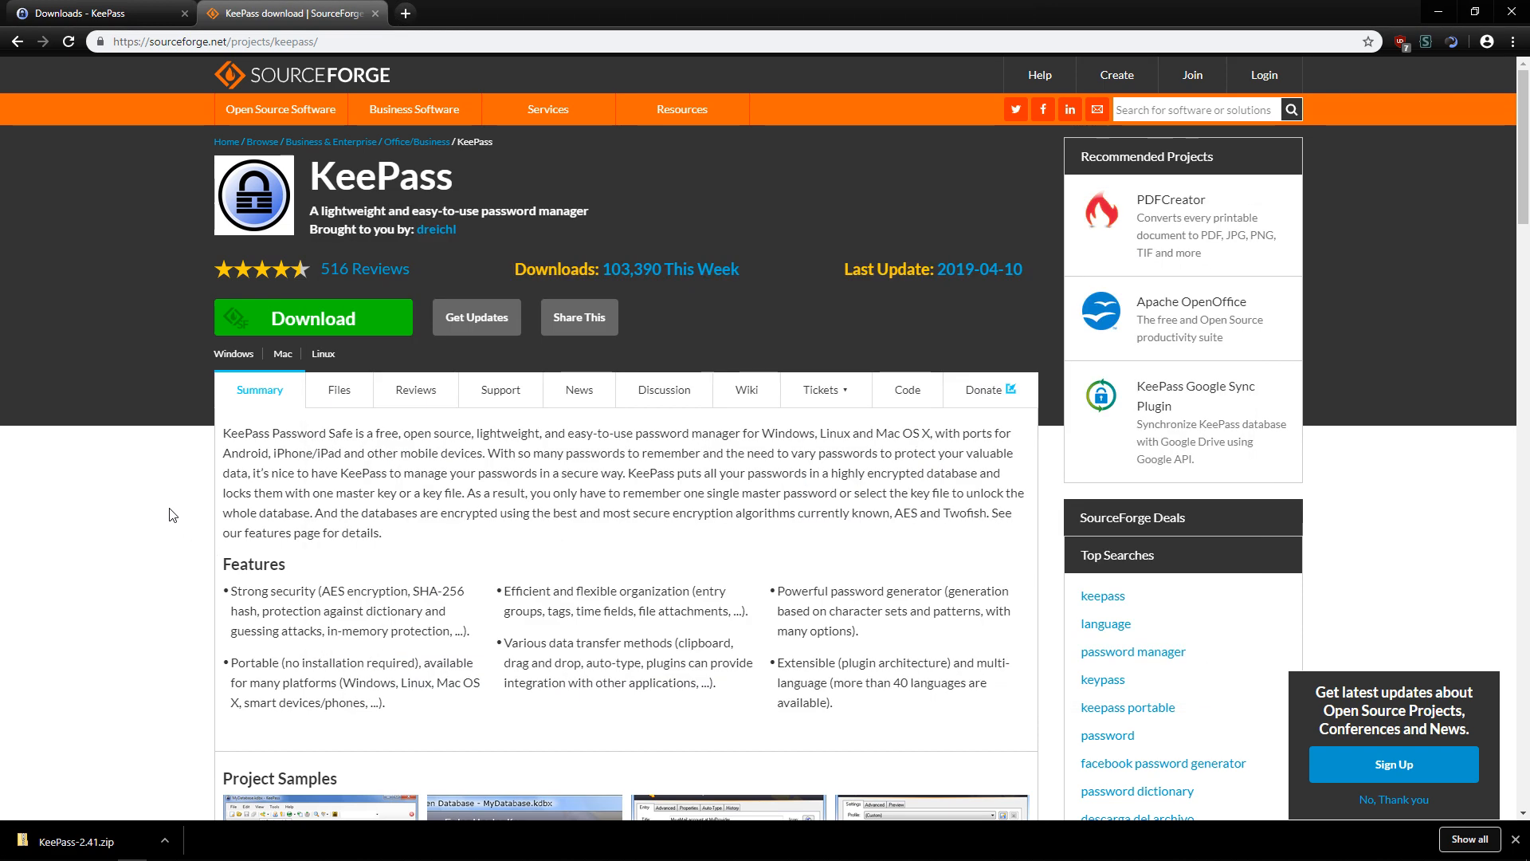
# Load gmx.net in a new tab and reach the FreeMail sign-up's desired address field.
pyautogui.hotkey('ctrl', 't')
pyautogui.write('gmx,')
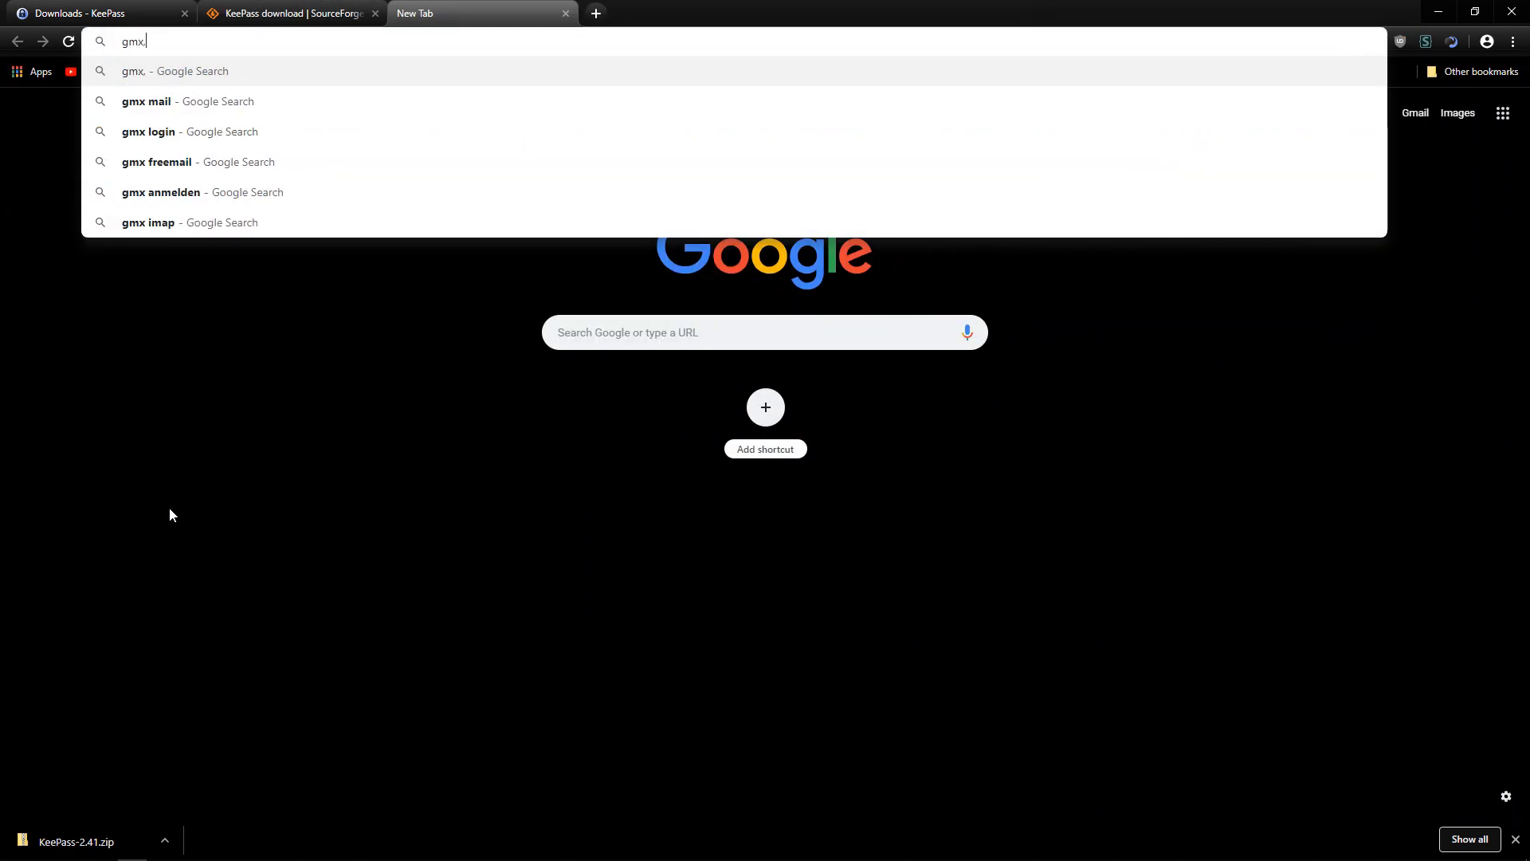
pyautogui.press('BackSpace')
pyautogui.write('.net')
pyautogui.press('Return')
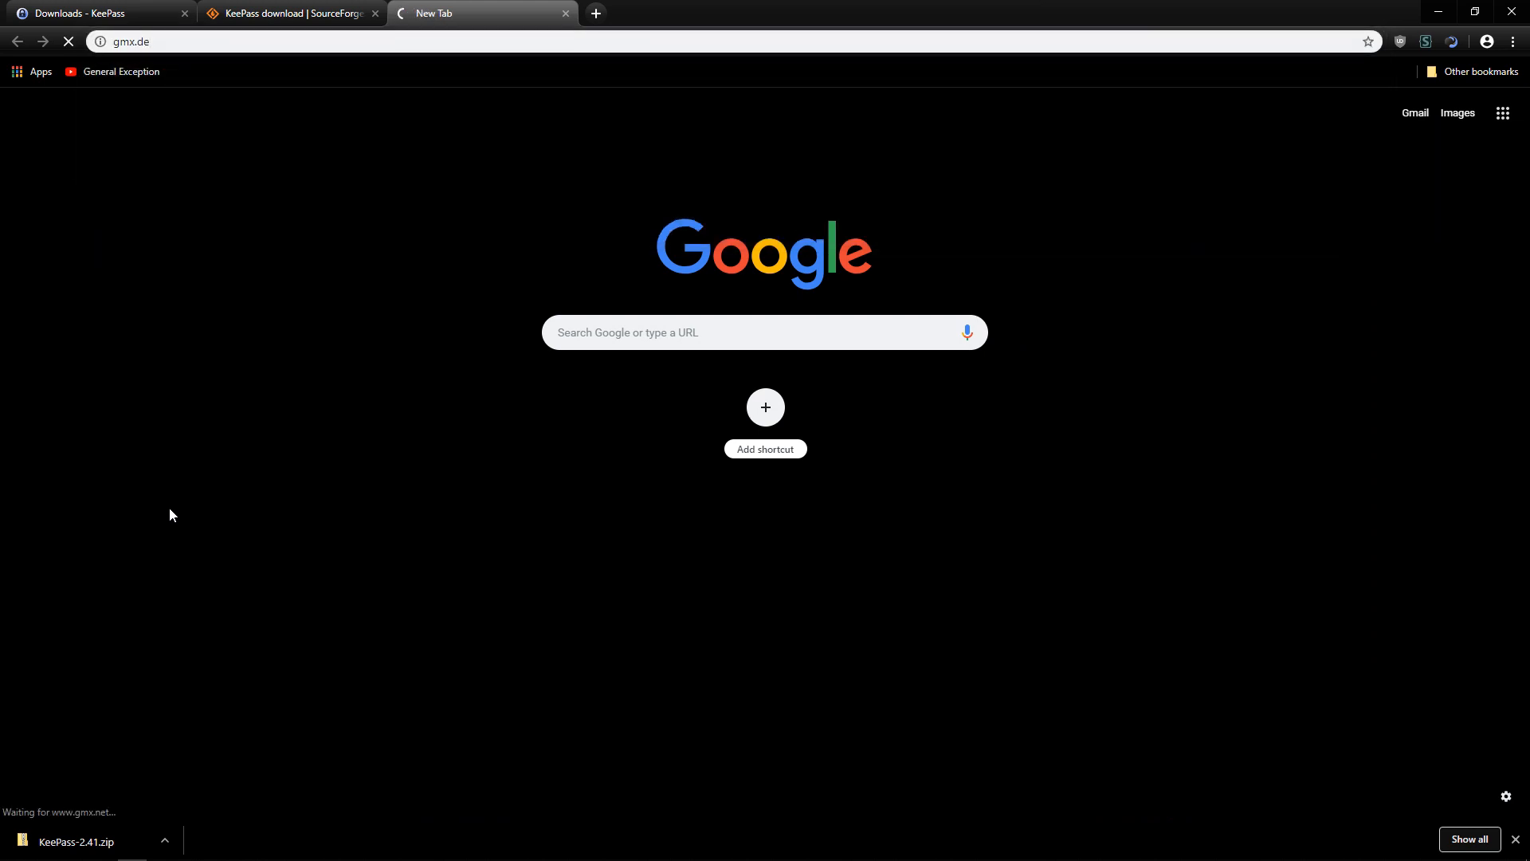
pyautogui.click(325, 280)
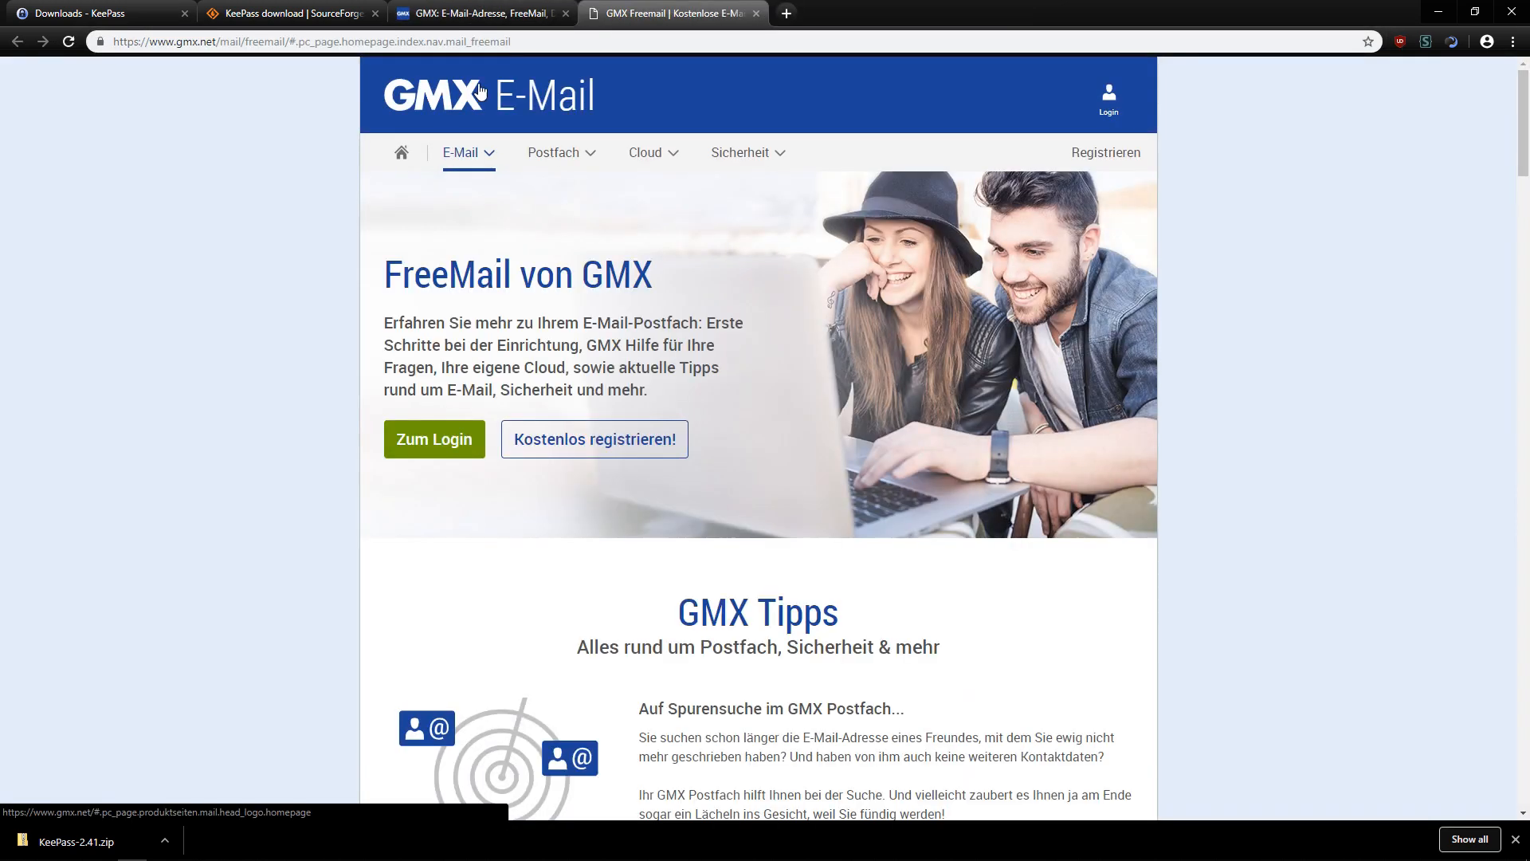
pyautogui.click(563, 440)
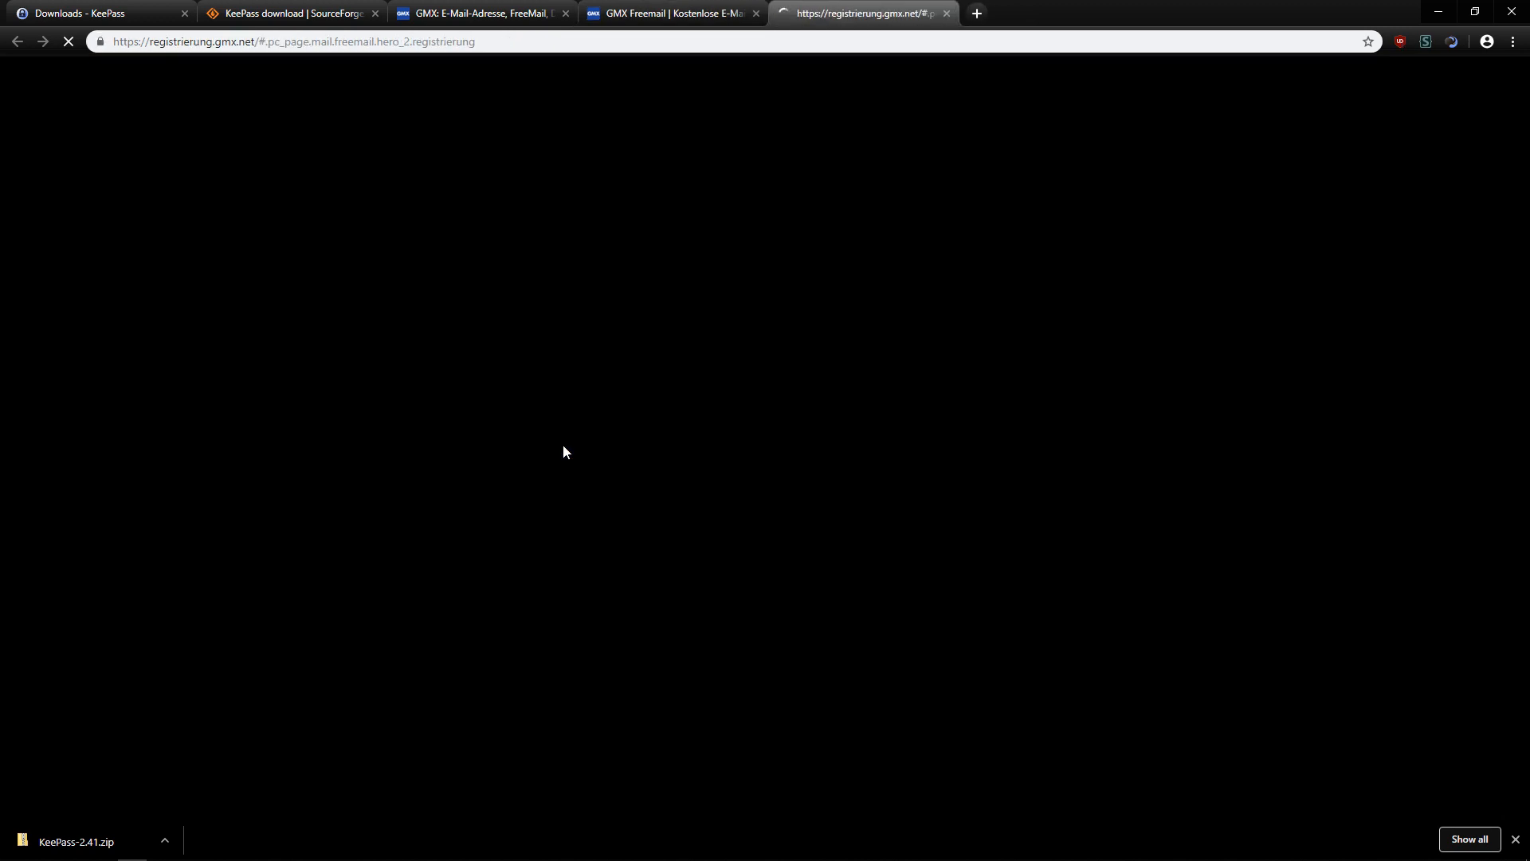
pyautogui.click(495, 360)
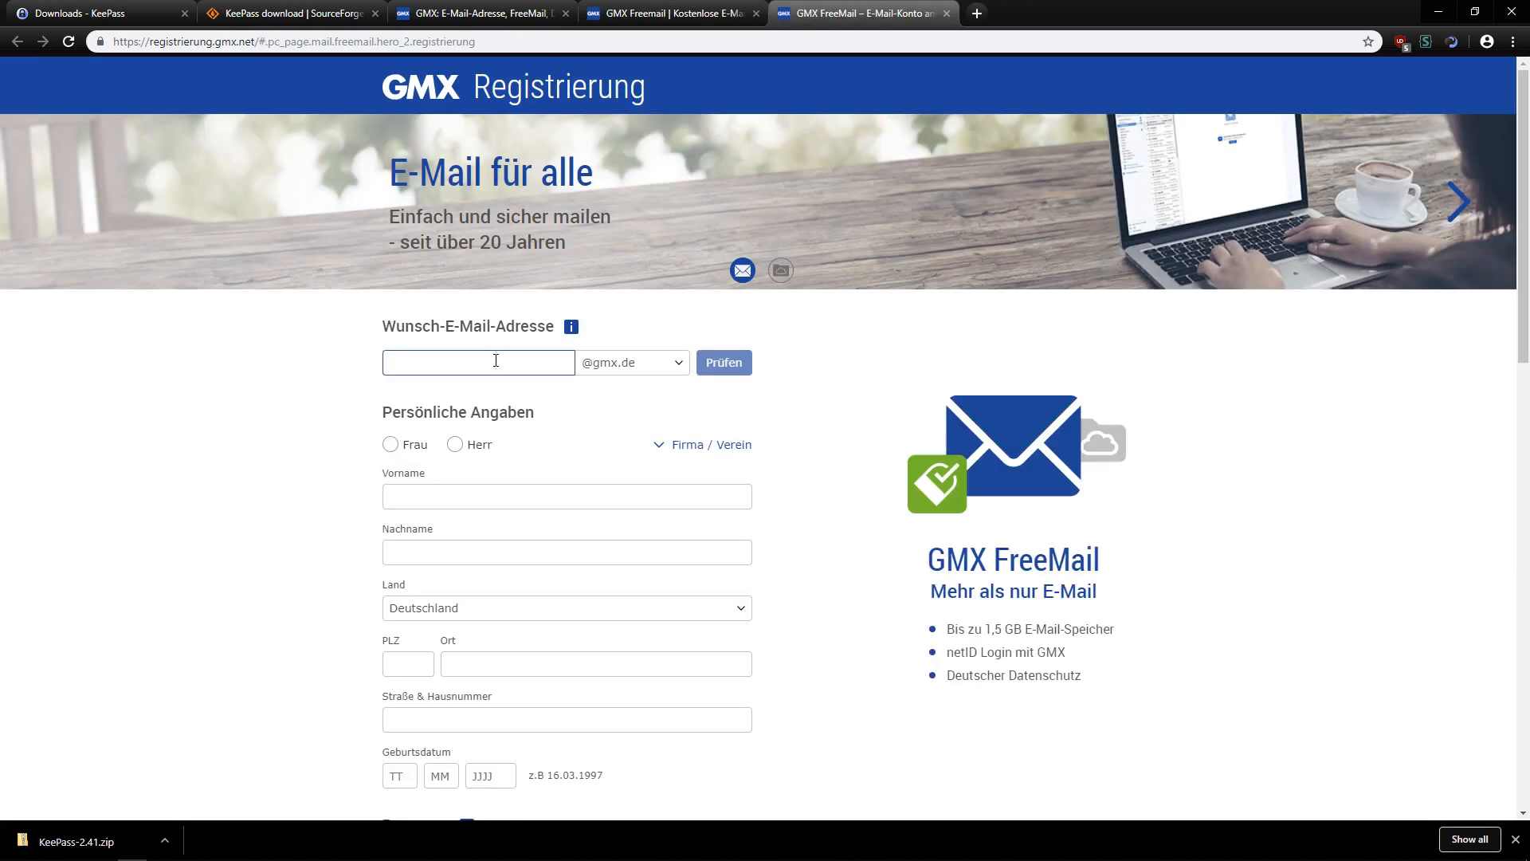
# Enter the desired GMX address, check its availability and copy it.
pyautogui.click(748, 358)
pyautogui.click(543, 490)
pyautogui.doubleClick(513, 363)
pyautogui.hotkey('ctrl', 'c')
pyautogui.hotkey('alt', 'Tab')
# Paste the GMX address as the KeePass entry's user name and title it 'GMX Mail'.
pyautogui.doubleClick(576, 399)
pyautogui.click(574, 377)
pyautogui.hotkey('ctrl', 'v')
pyautogui.click(568, 357)
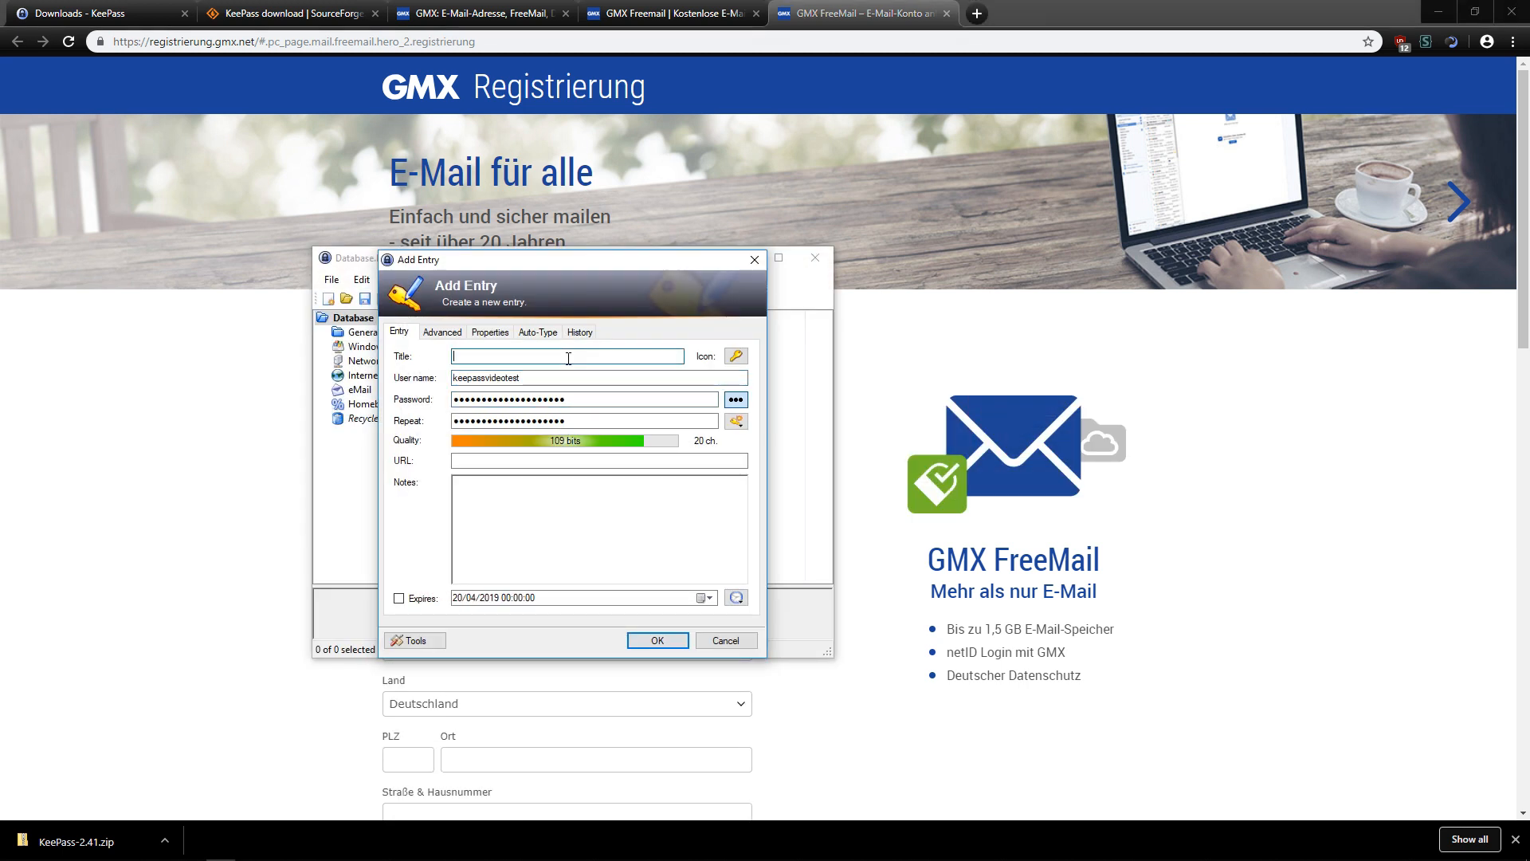
pyautogui.write('GMX Mail')
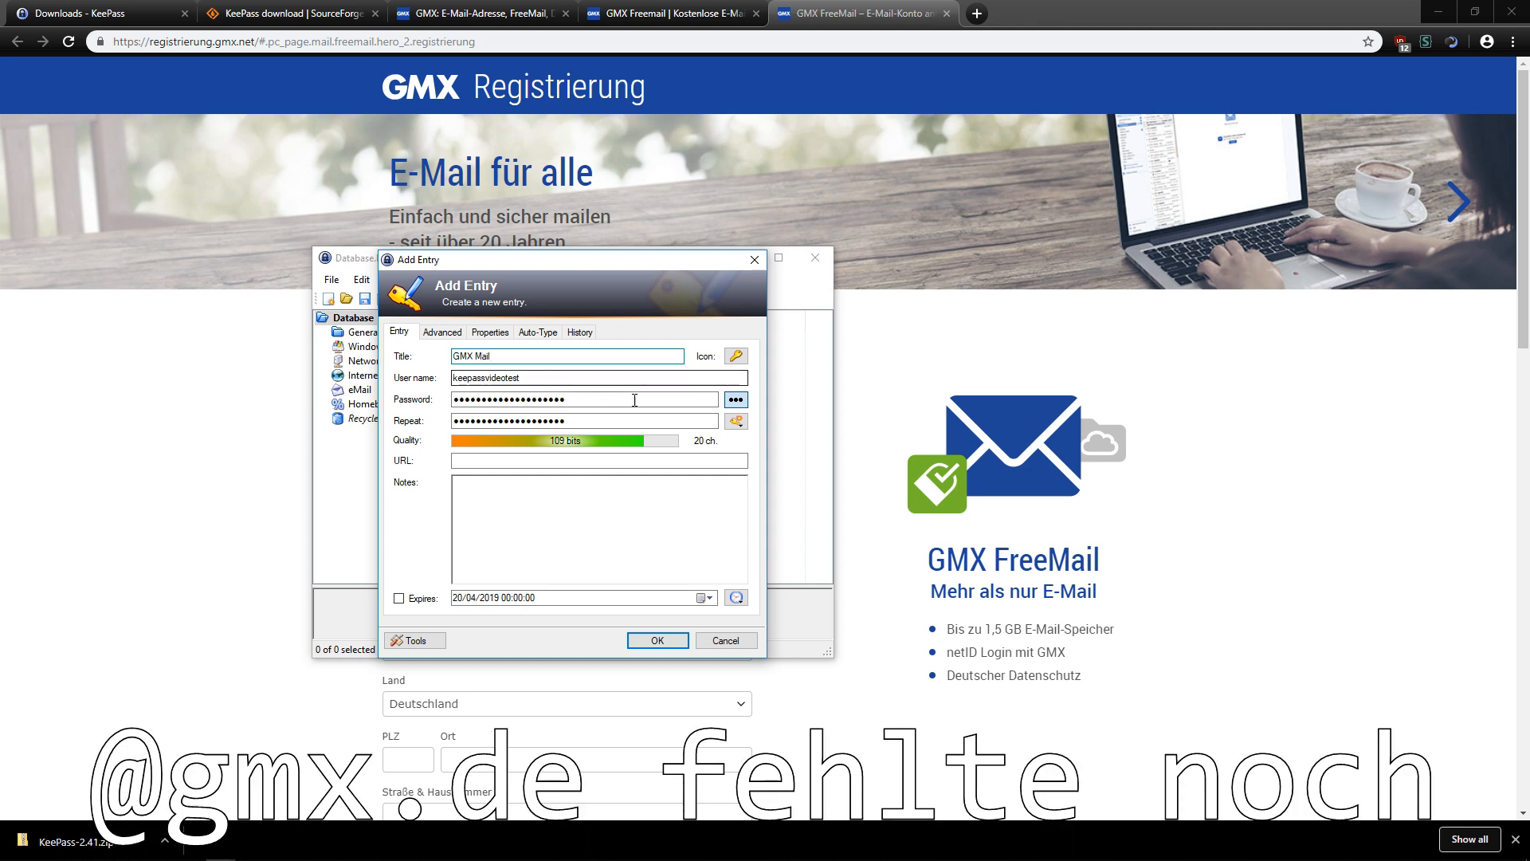
pyautogui.click(735, 420)
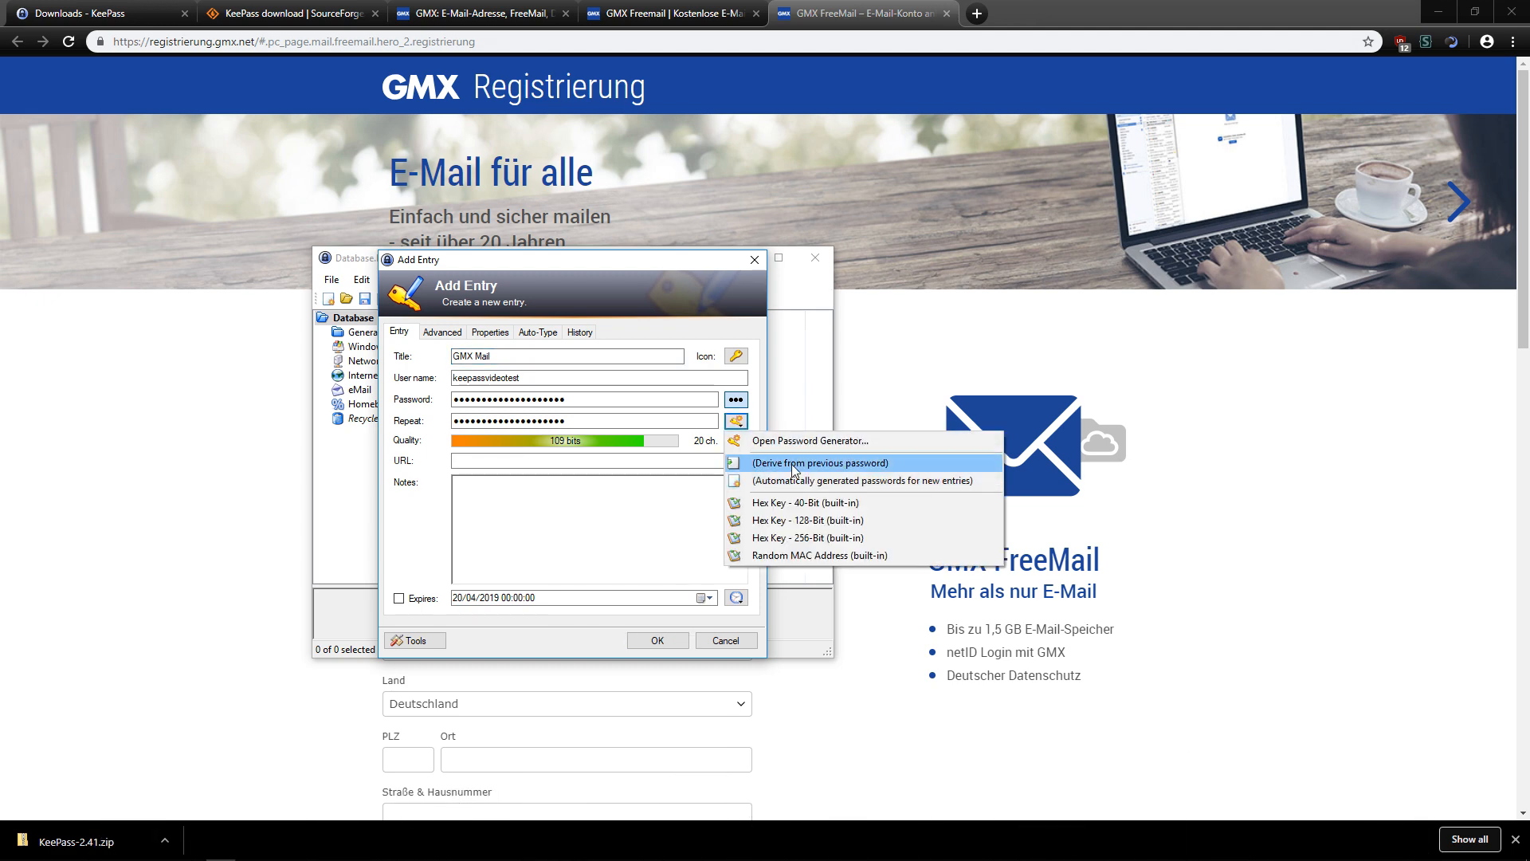
# Generate a 32-character password with minus, underline and special characters, then reveal it.
pyautogui.click(793, 441)
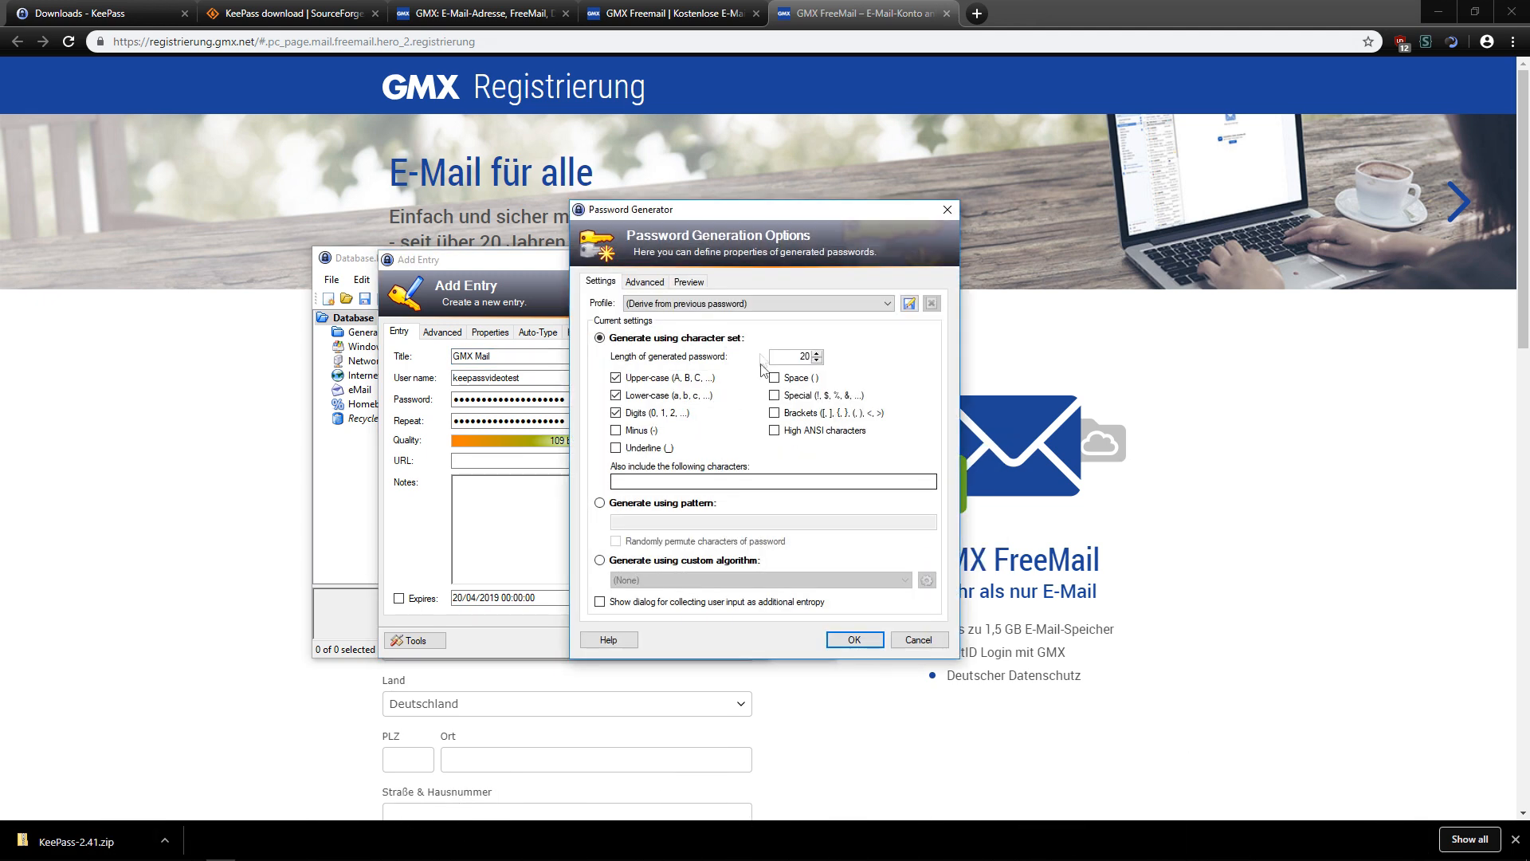
pyautogui.doubleClick(804, 356)
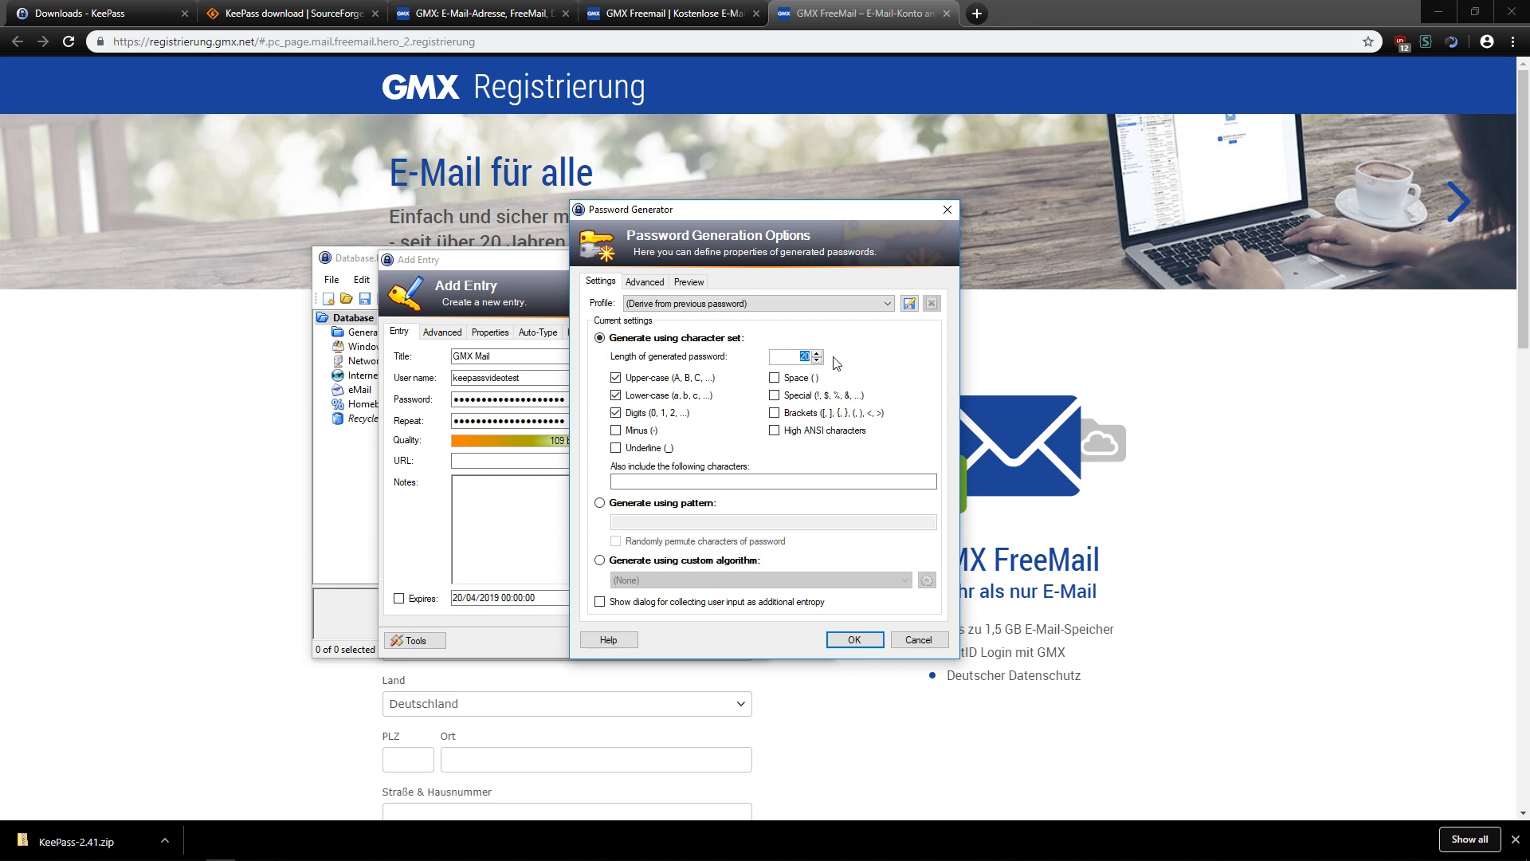
pyautogui.write('32')
pyautogui.click(638, 431)
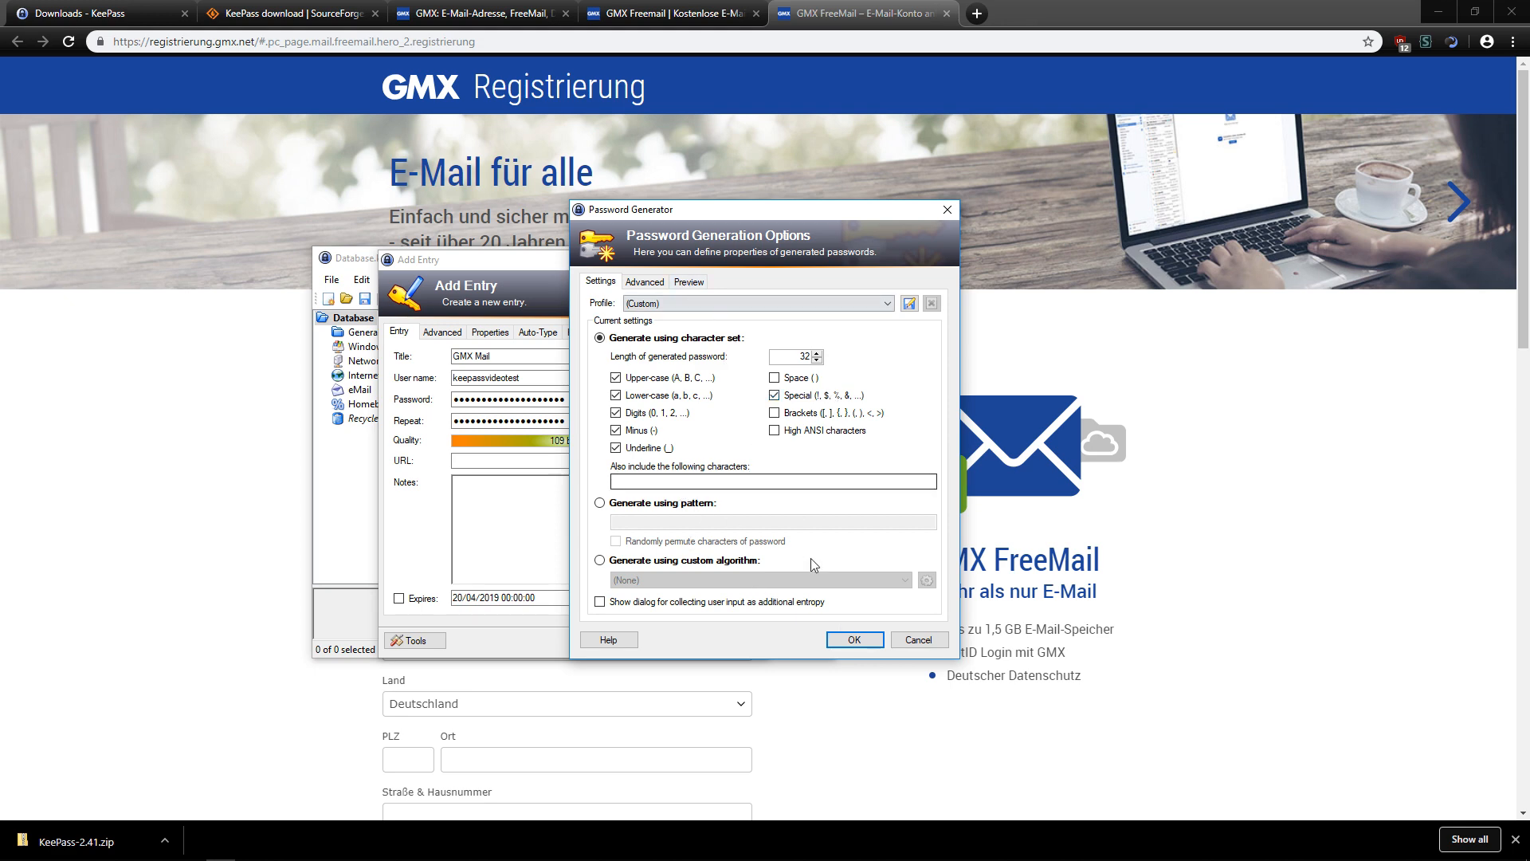
pyautogui.click(853, 639)
pyautogui.click(736, 399)
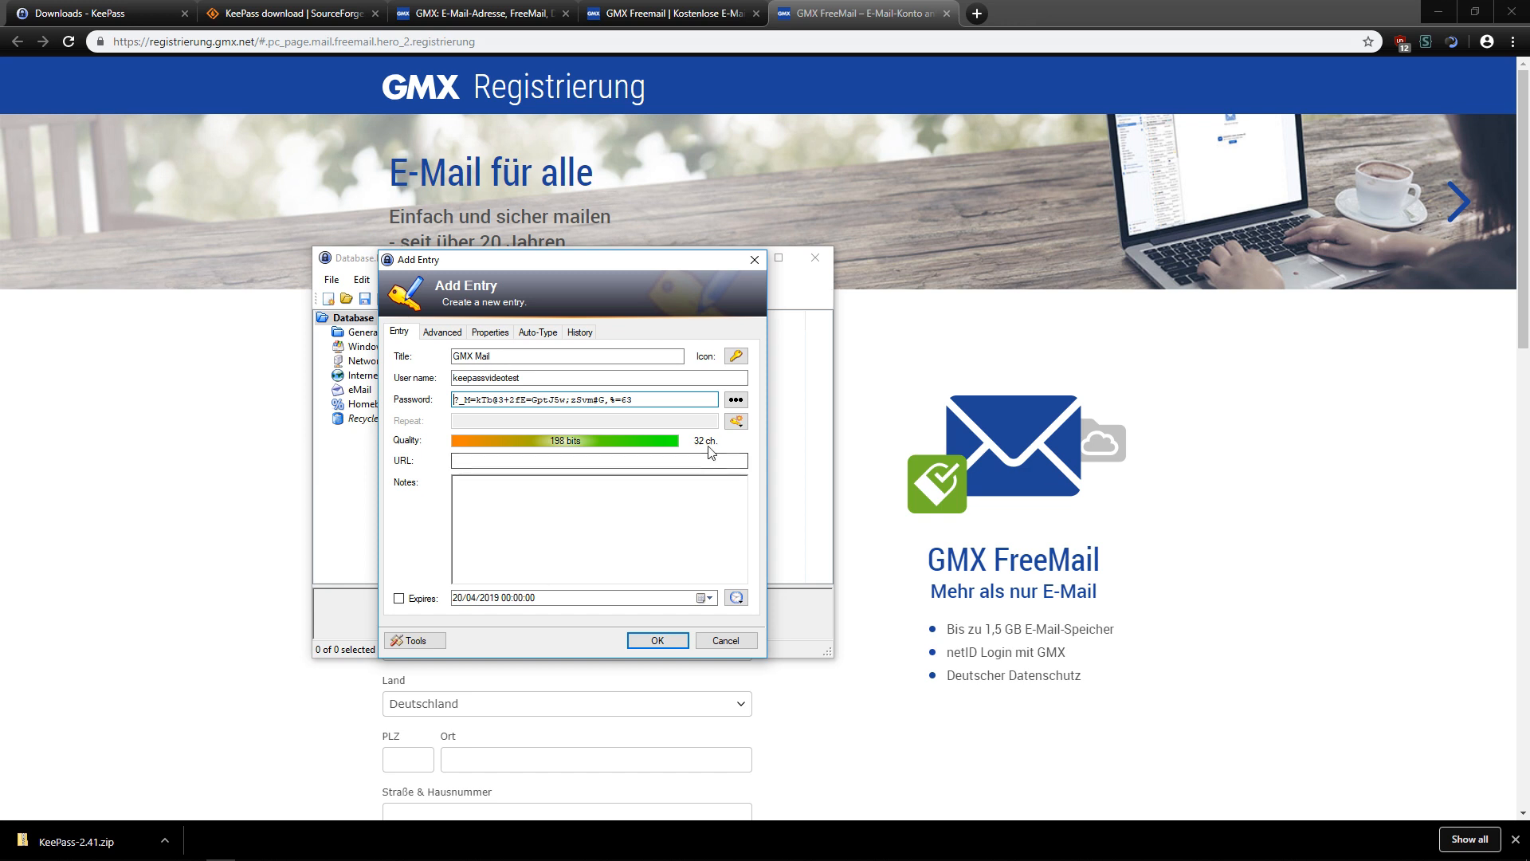
pyautogui.click(587, 462)
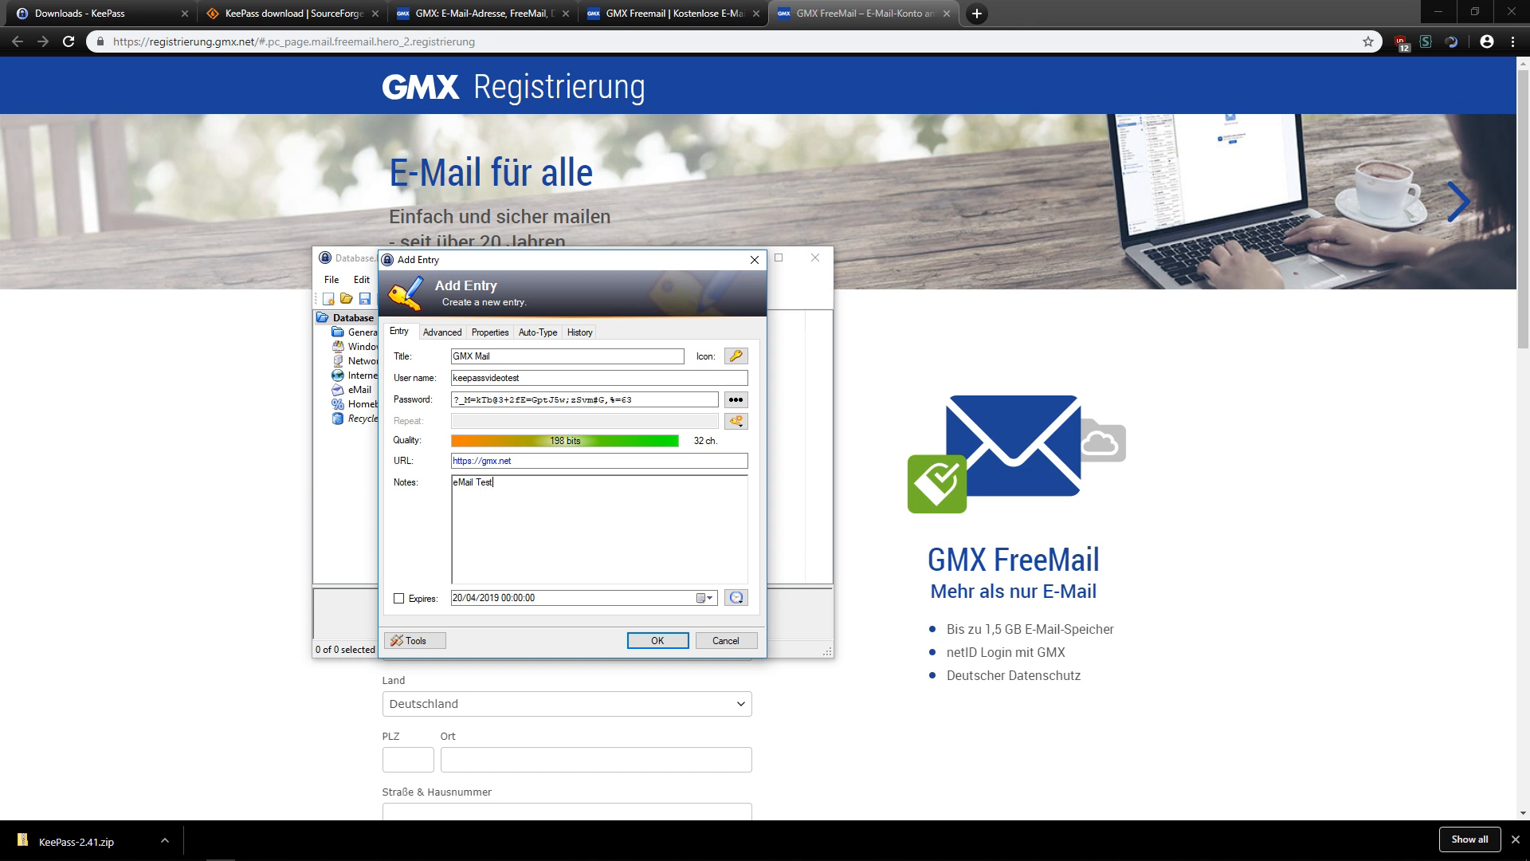
pyautogui.click(653, 642)
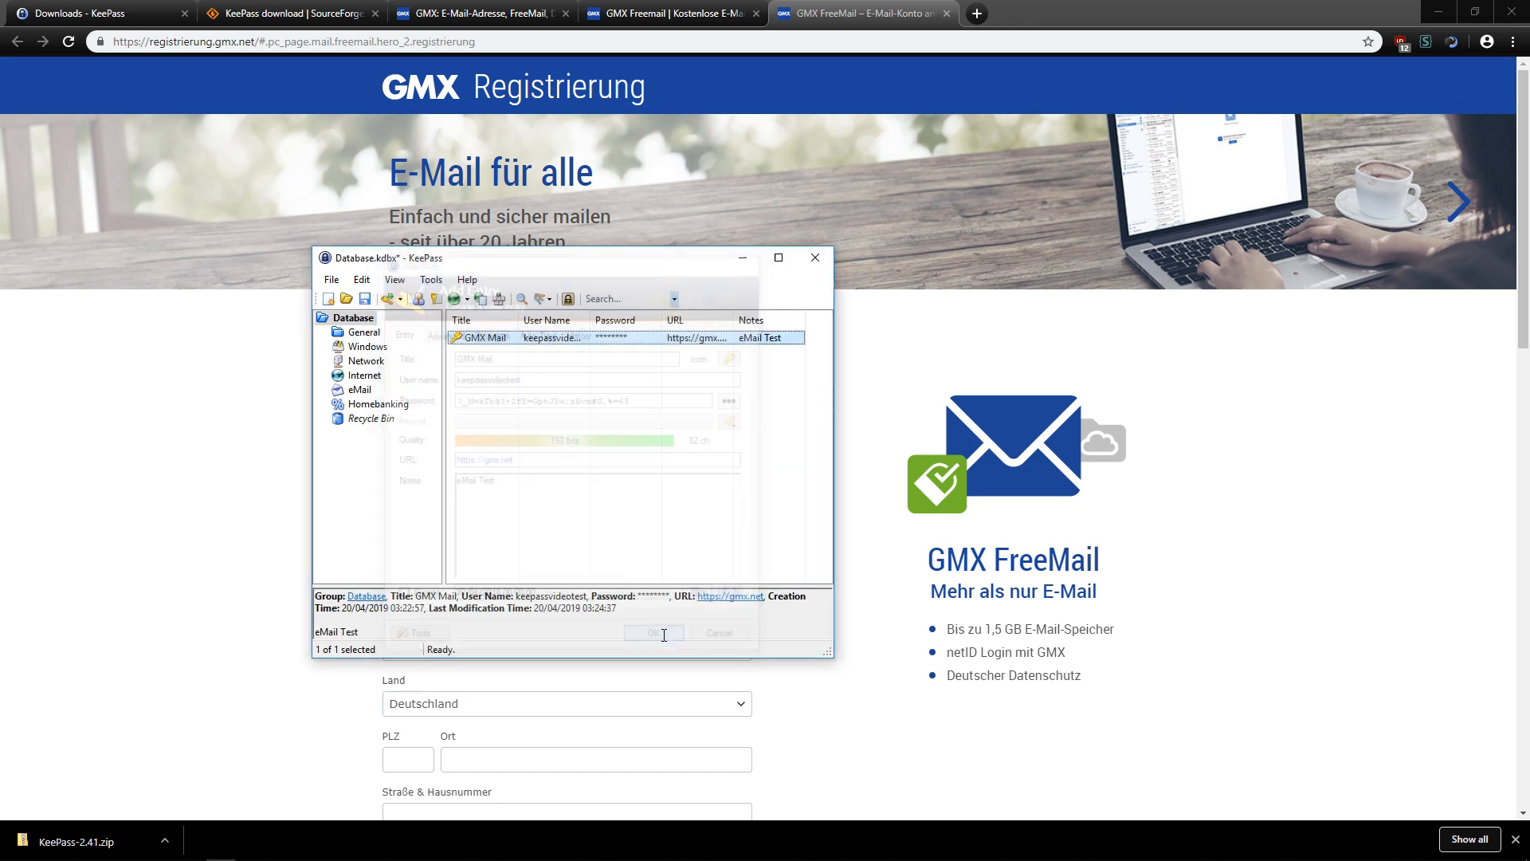
# Save the database, copy the GMX Mail password, and return to the registration page's password section.
pyautogui.click(364, 298)
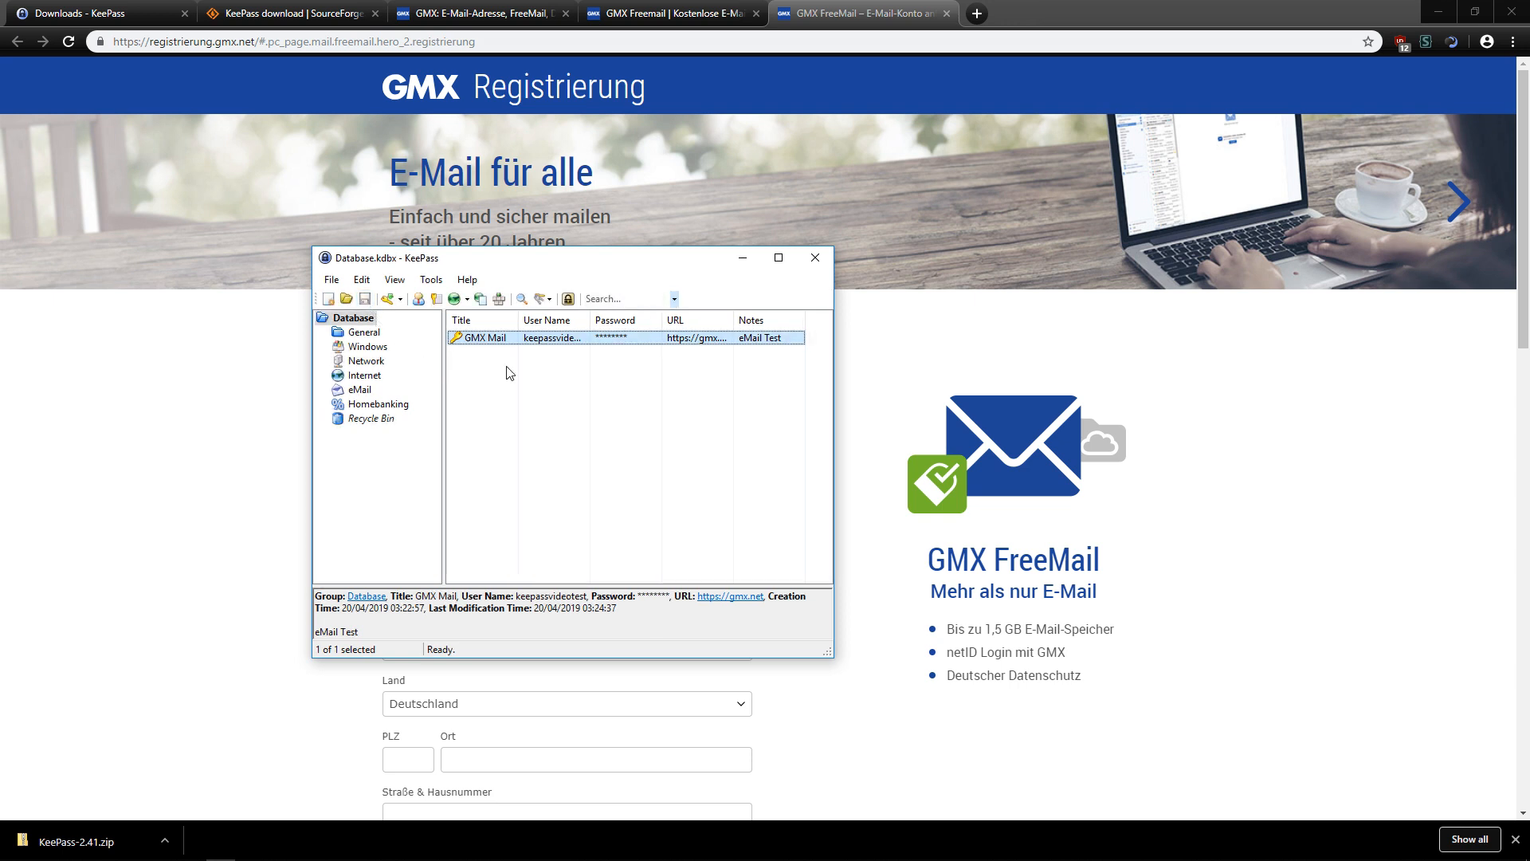
pyautogui.doubleClick(523, 341)
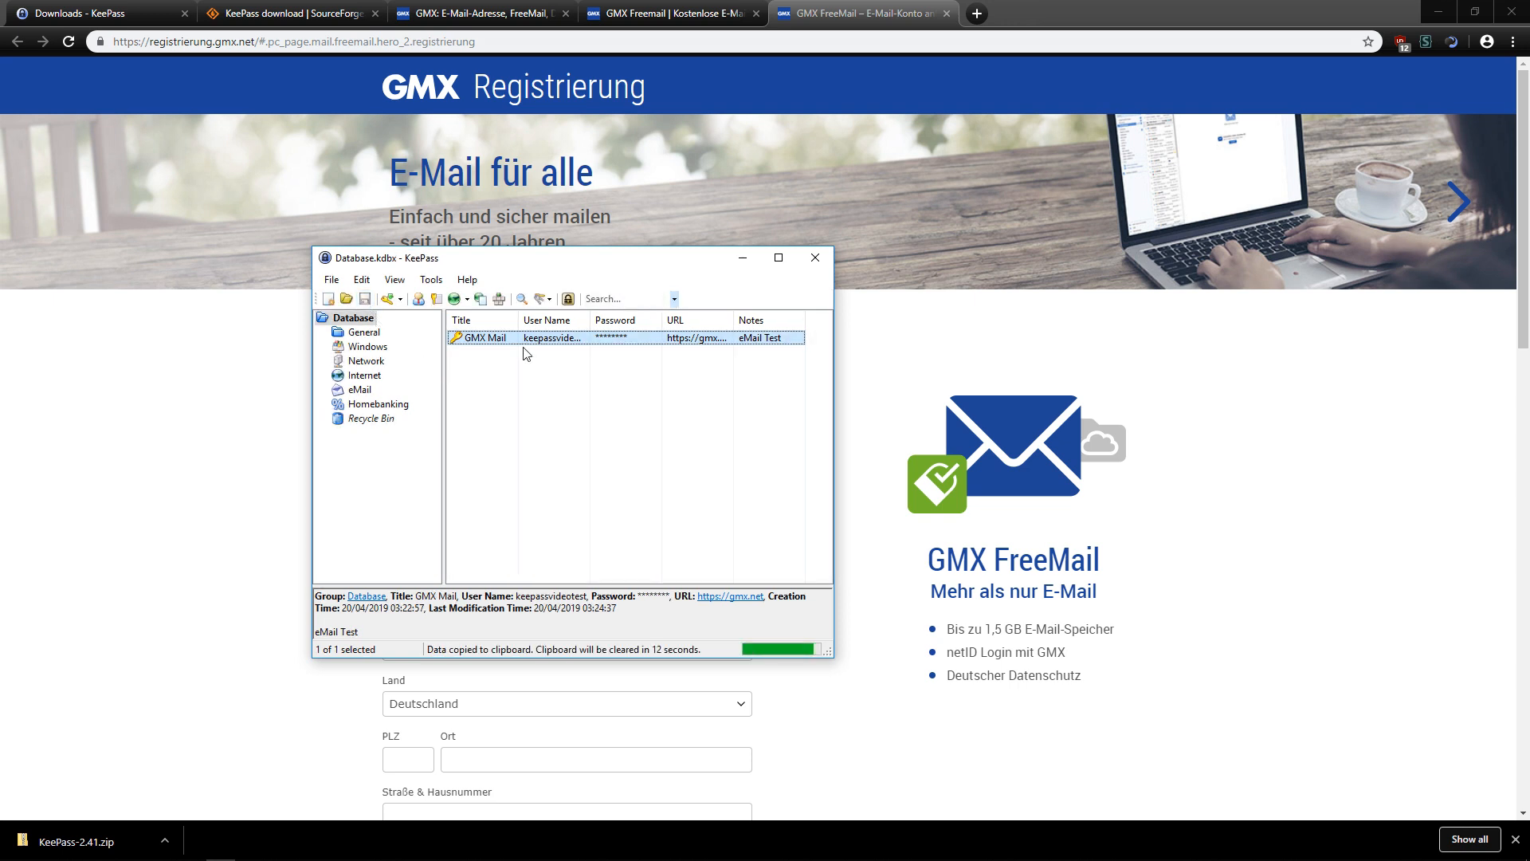
pyautogui.rightClick(524, 341)
pyautogui.click(574, 363)
pyautogui.click(233, 428)
pyautogui.scroll(-7, 455, 444)
# Paste the stored password into both Passwort wählen and Passwort wiederholen fields.
pyautogui.click(459, 417)
pyautogui.hotkey('ctrl', 'v')
pyautogui.press('Tab')
pyautogui.hotkey('ctrl', 'v')
# Briefly reveal and re-mask the password, then focus the GMX login e-mail field.
pyautogui.click(737, 417)
pyautogui.click(737, 417)
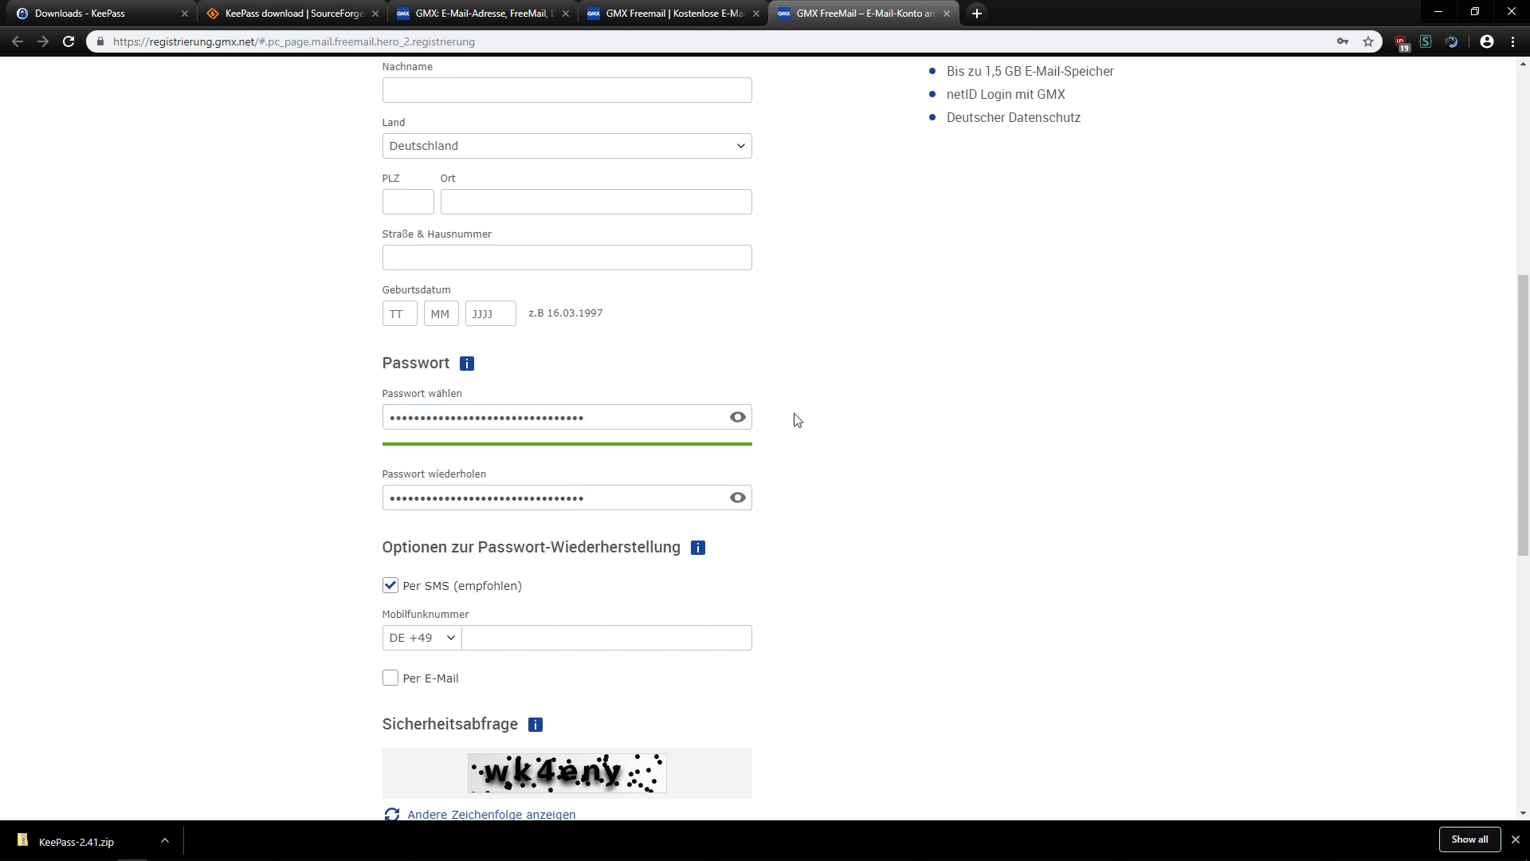
pyautogui.scroll(6, 797, 420)
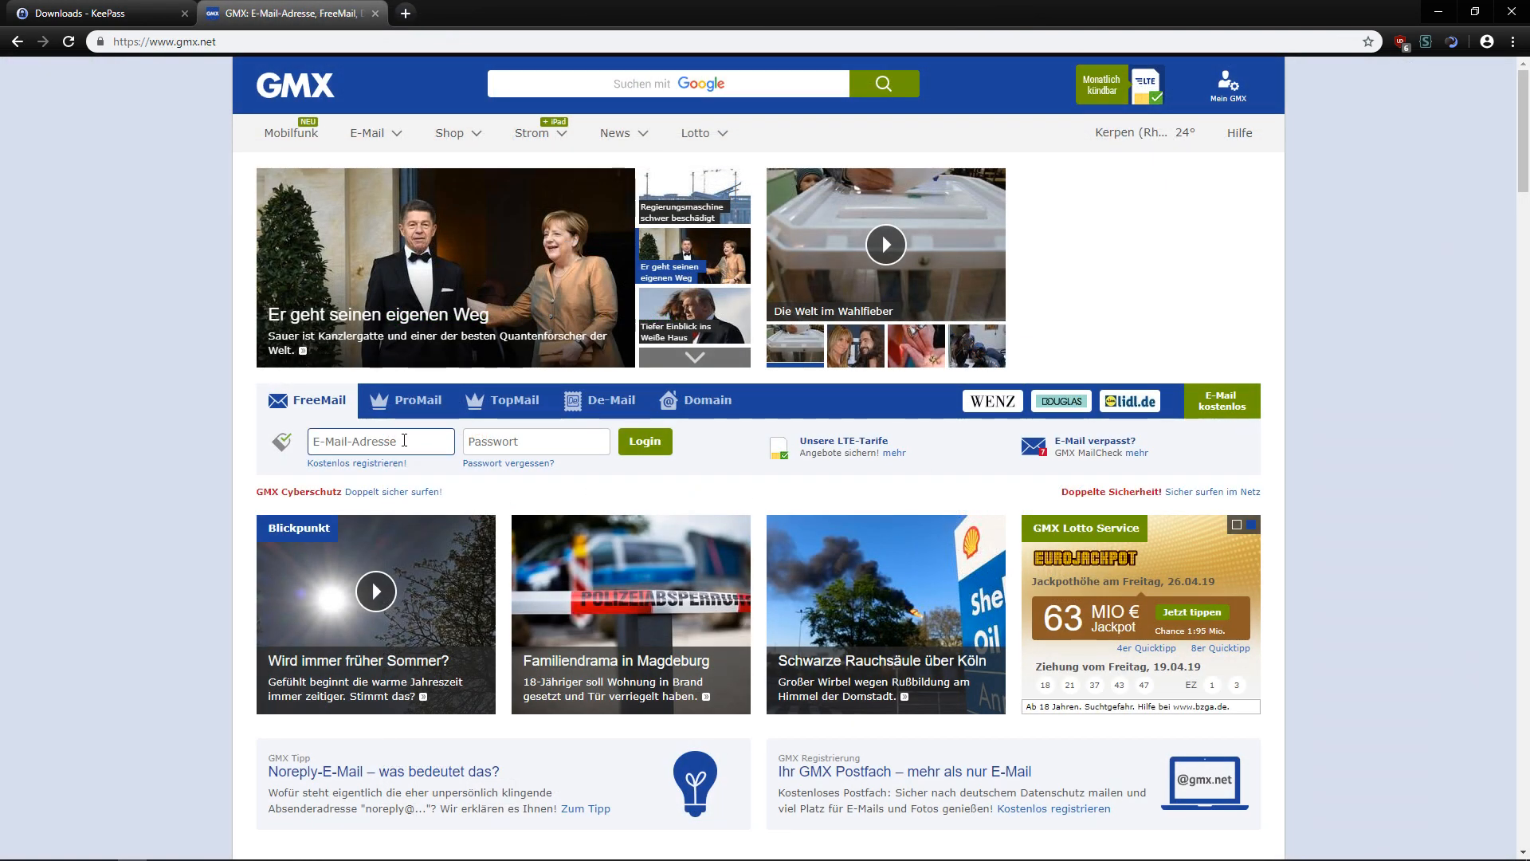
pyautogui.click(404, 439)
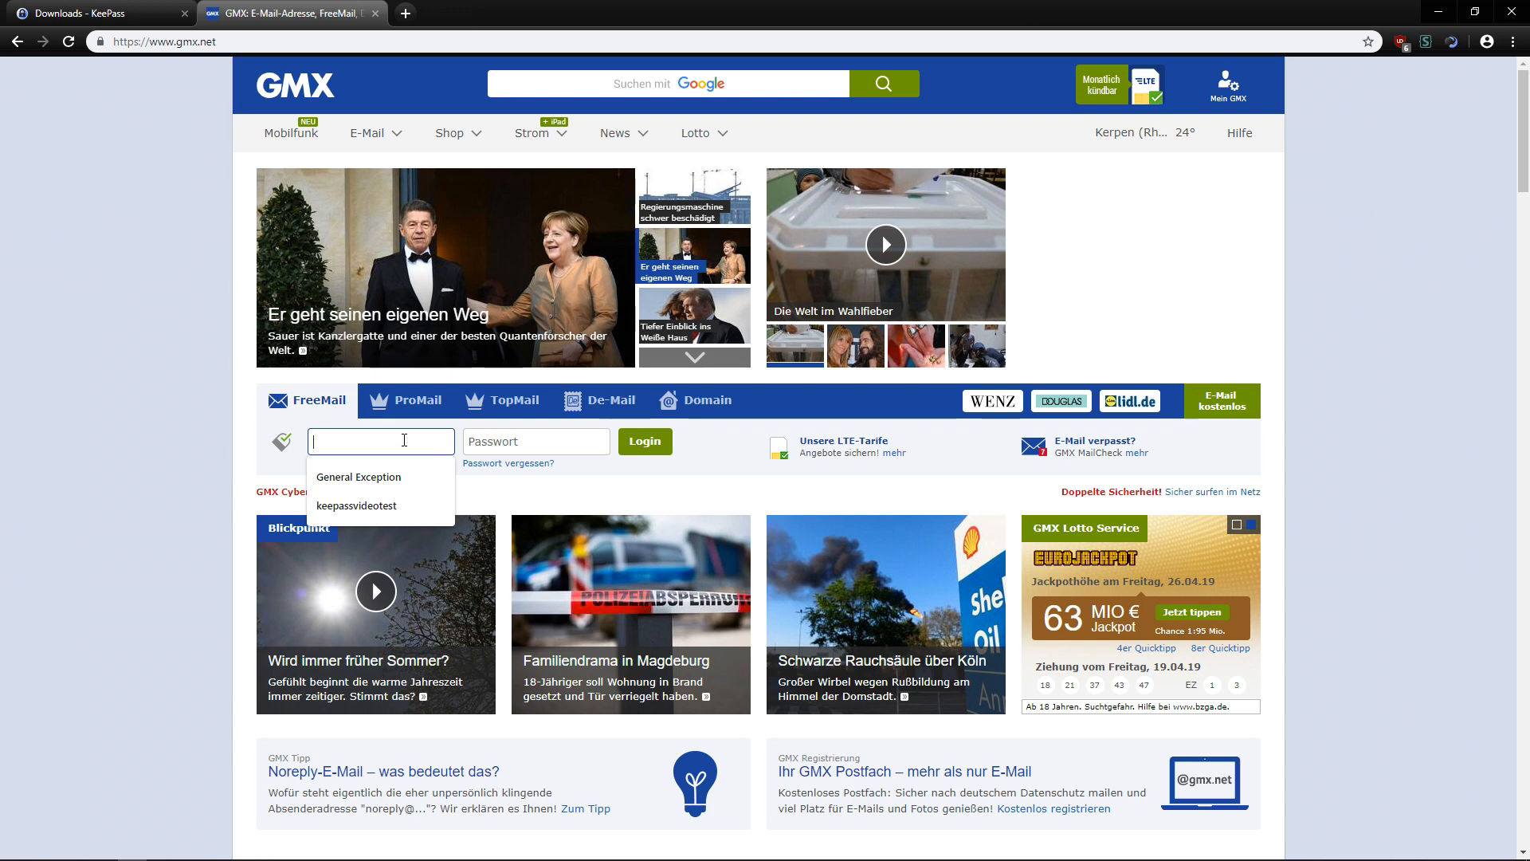
# Auto-type the GMX Mail entry's credentials from KeePass into the GMX login form.
pyautogui.hotkey('alt', 'Tab')
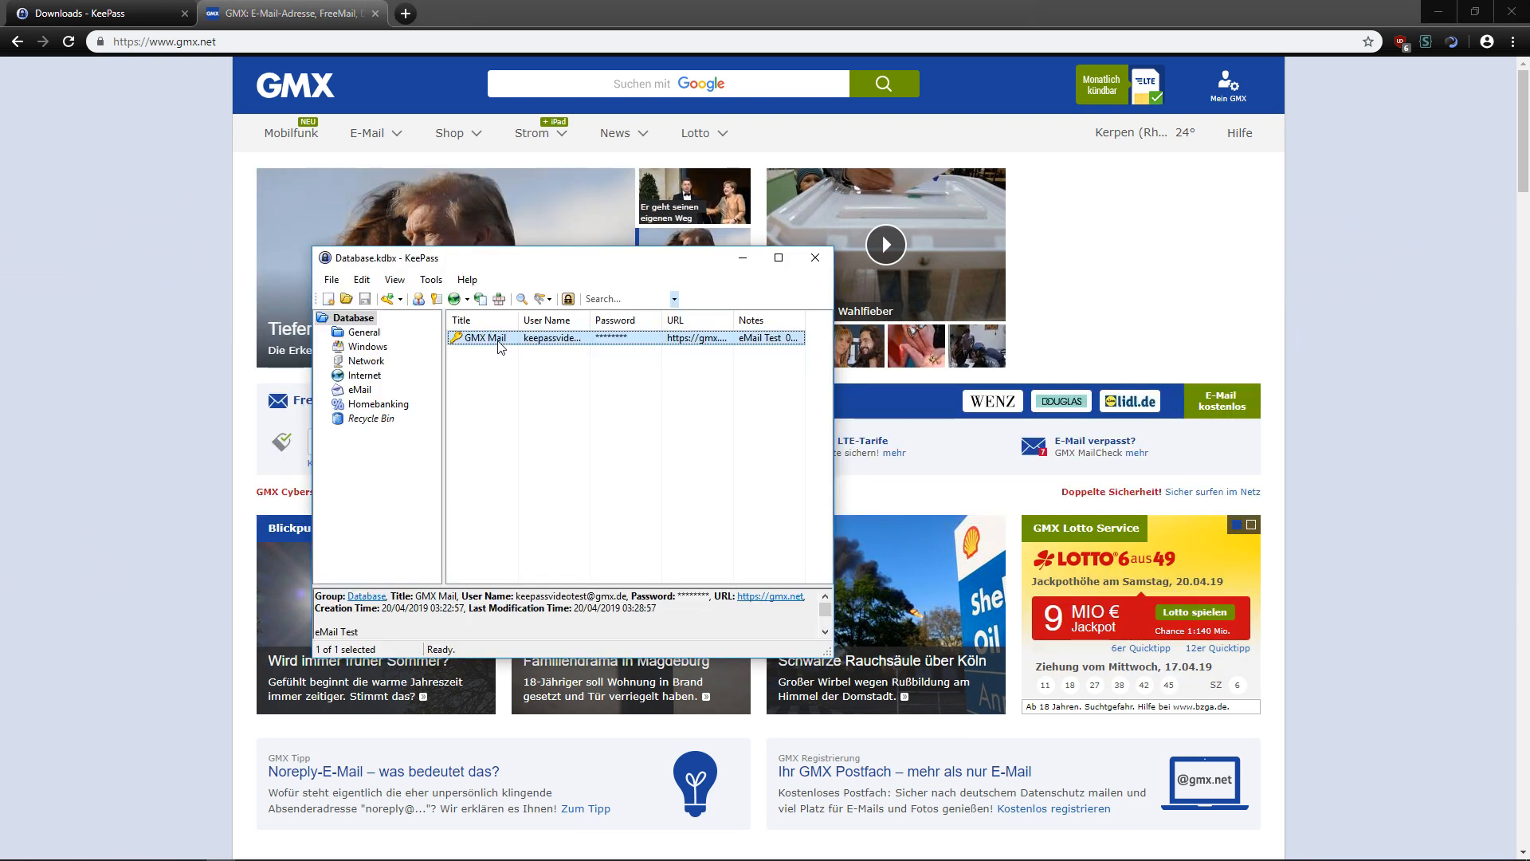
pyautogui.rightClick(499, 342)
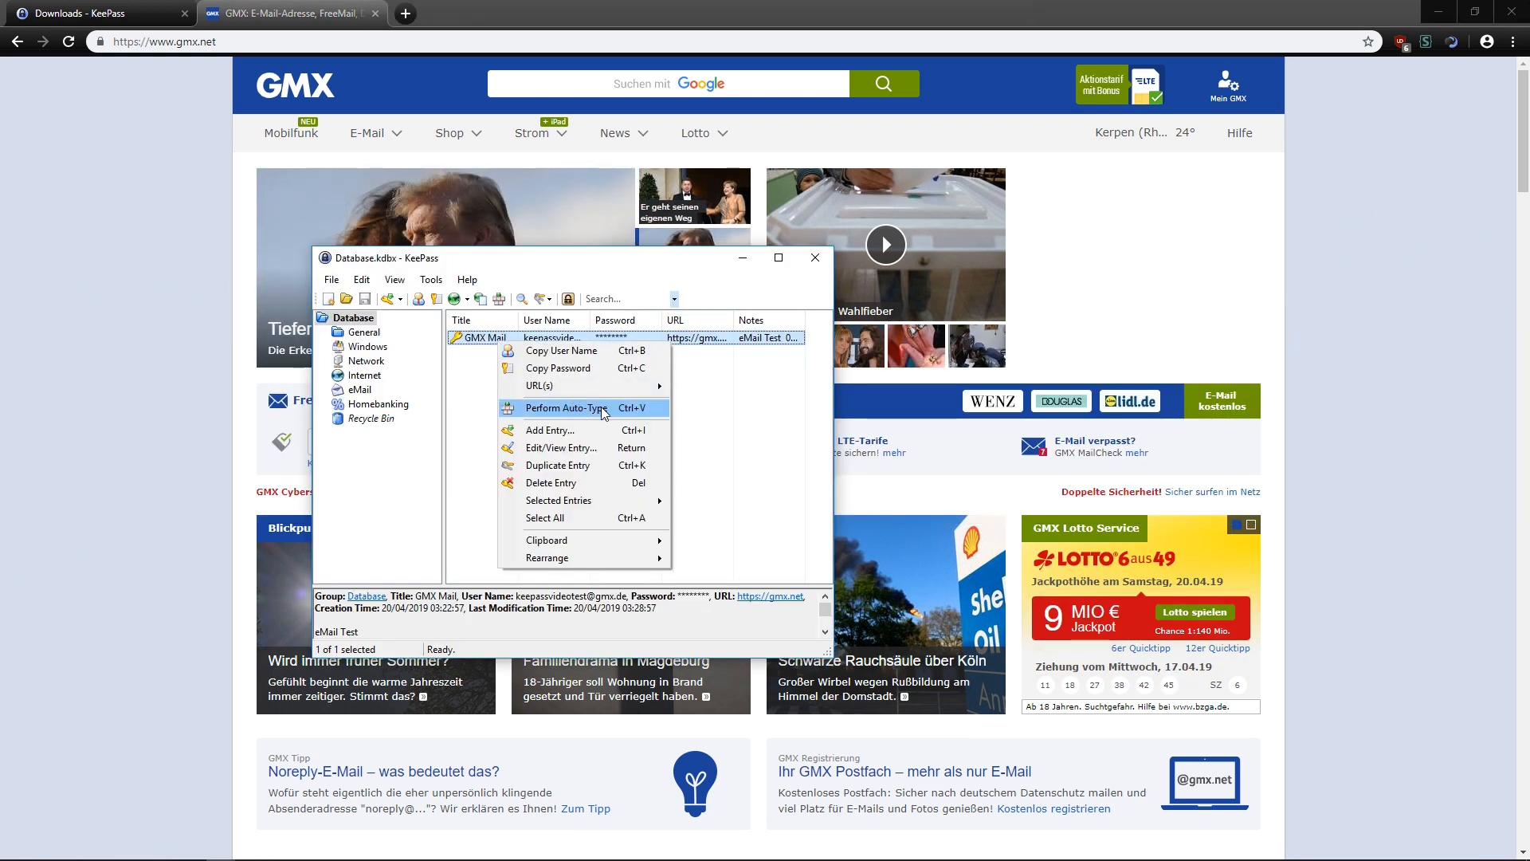
pyautogui.click(565, 408)
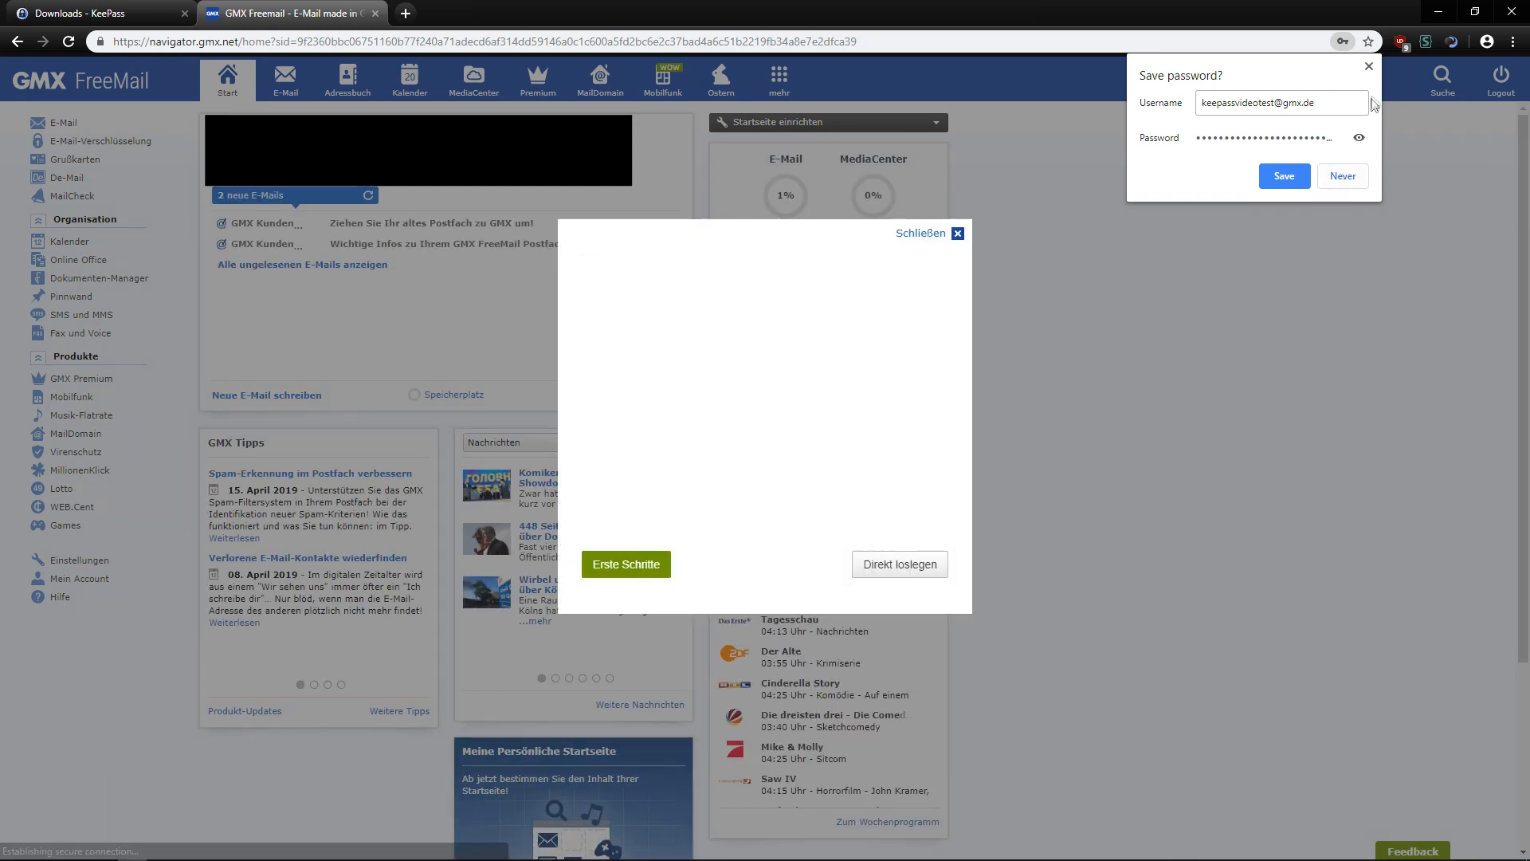
# Dismiss the save-password and welcome popups, log out of GMX, and return to KeePass.
pyautogui.click(1369, 68)
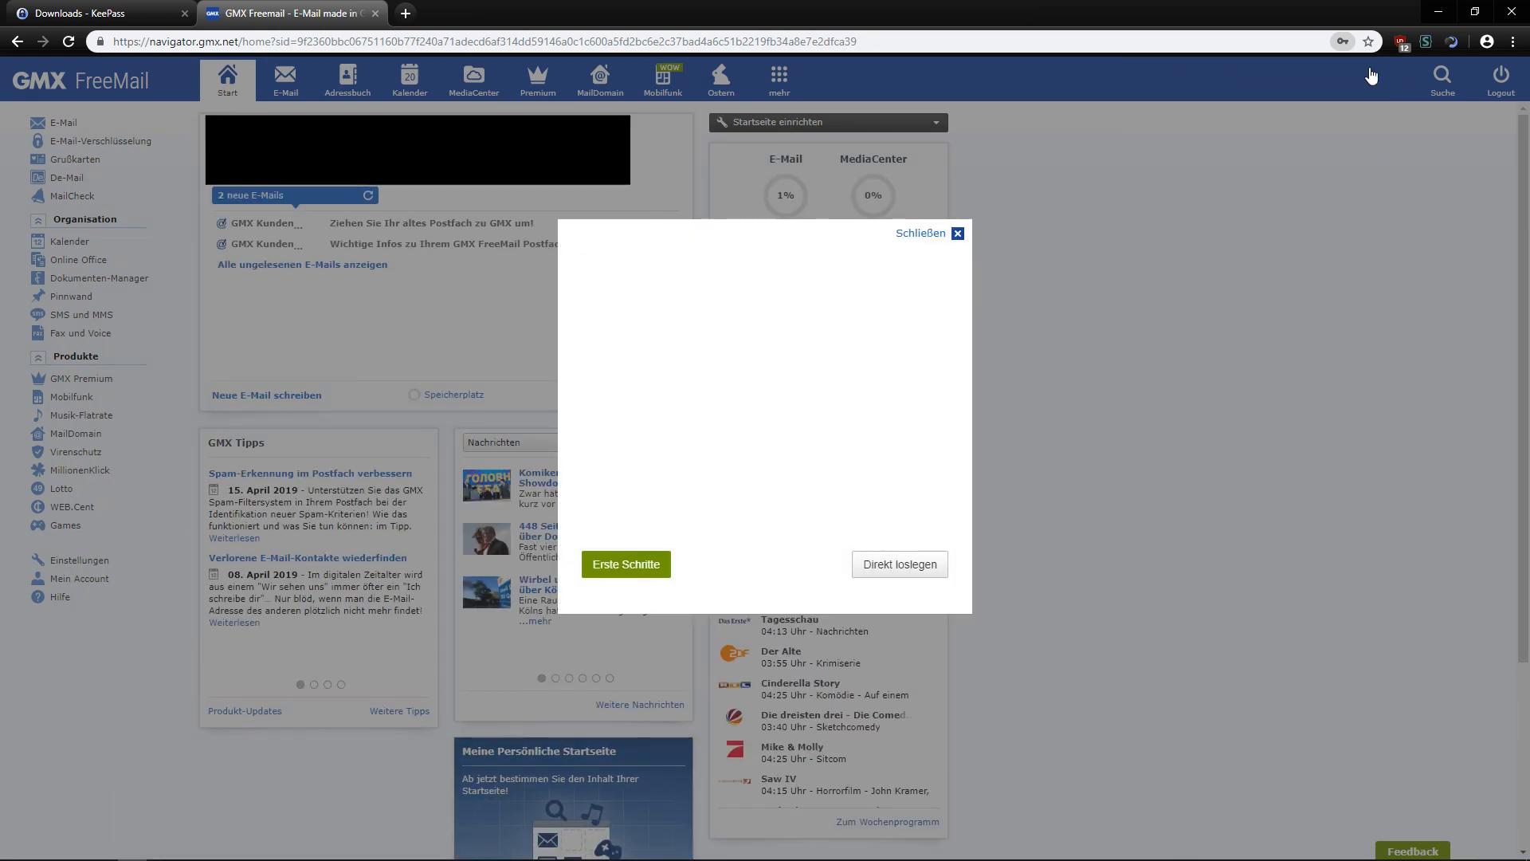
pyautogui.click(957, 234)
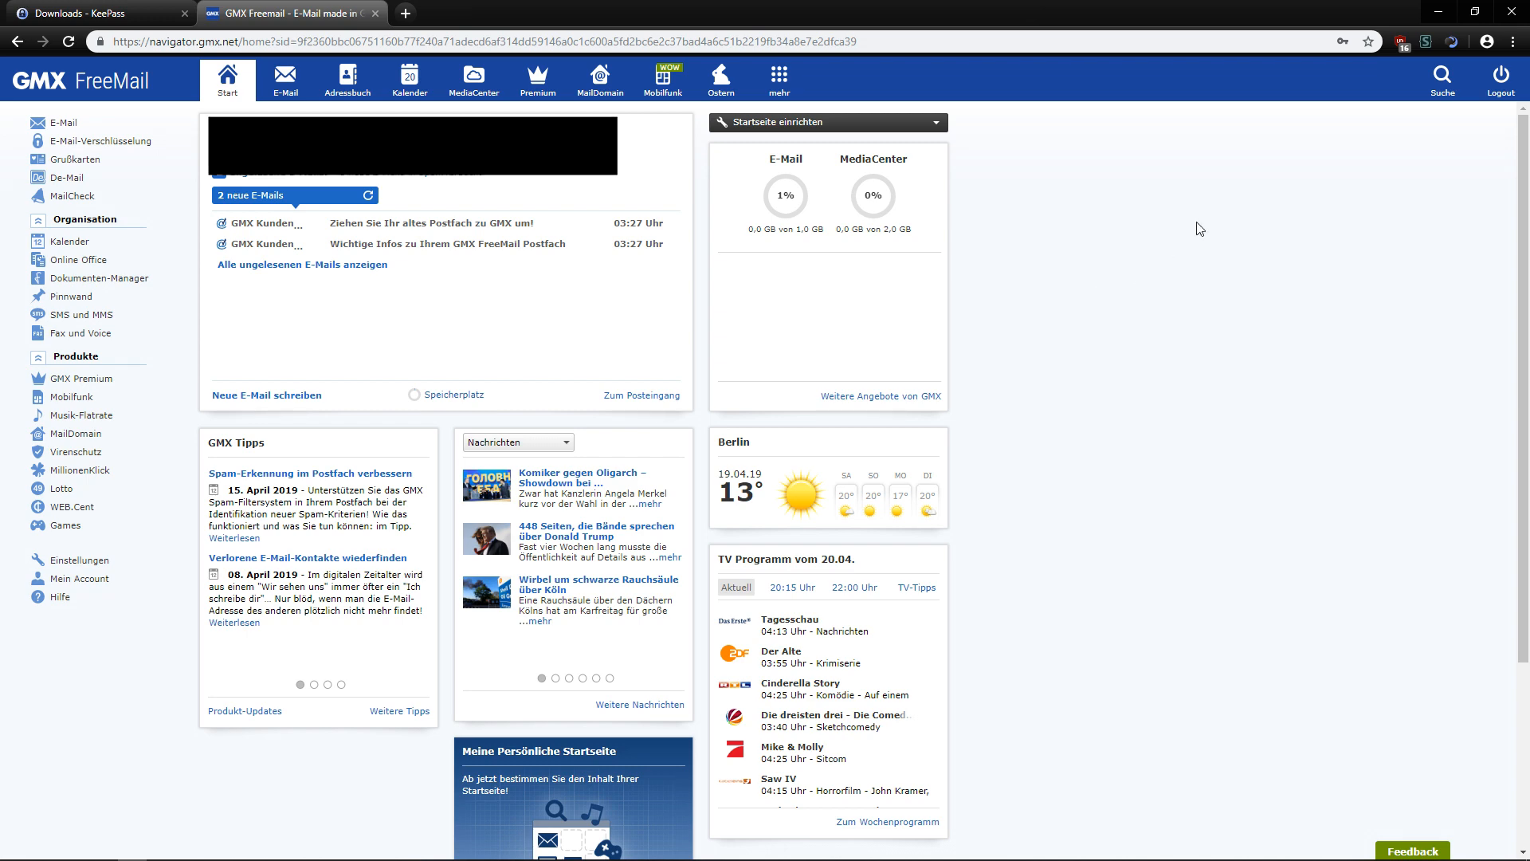
pyautogui.click(1503, 83)
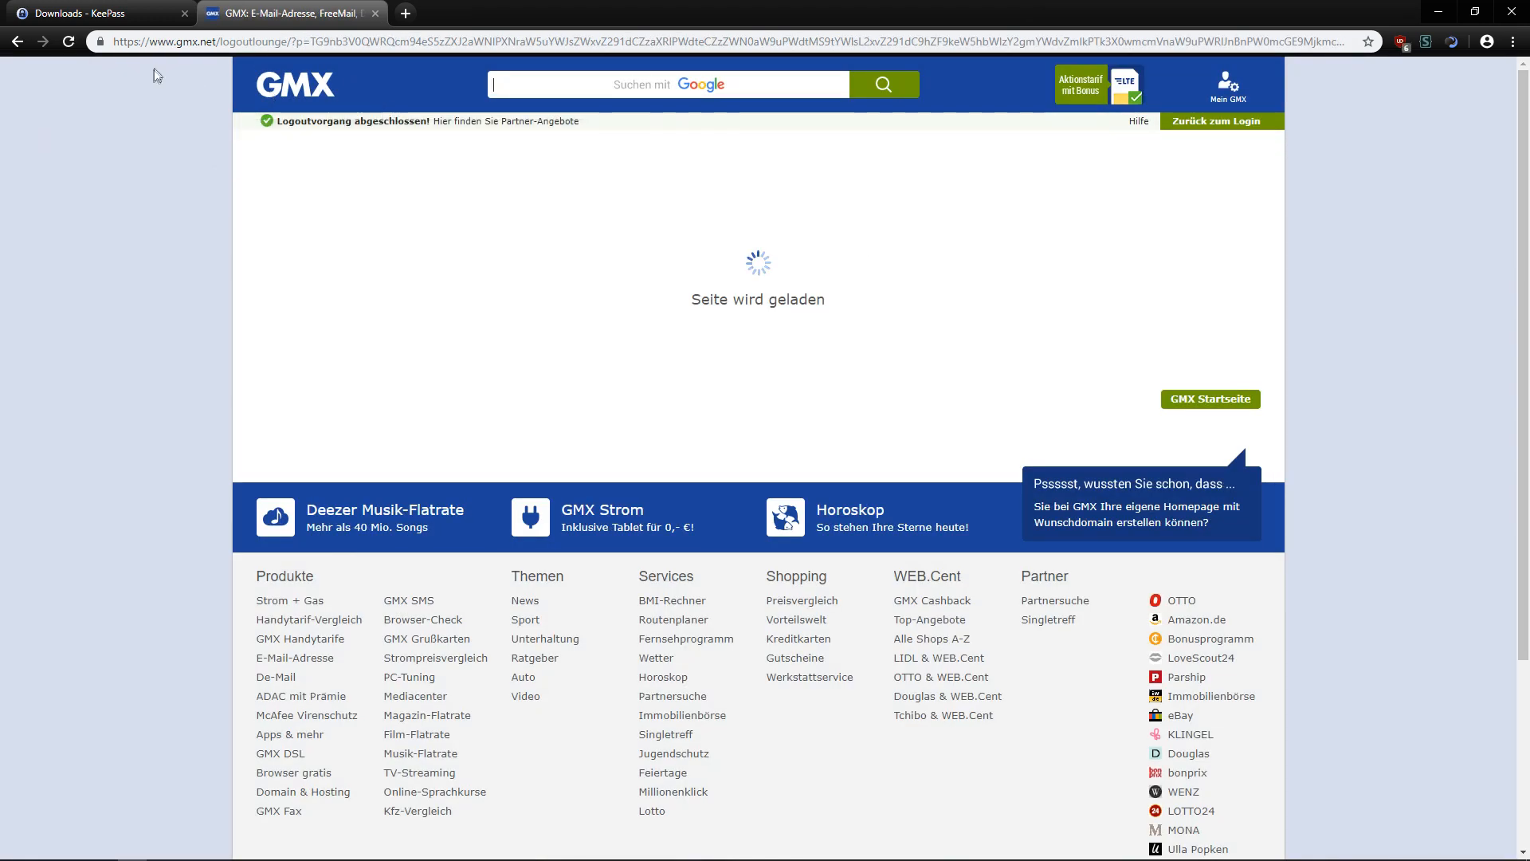
pyautogui.click(307, 84)
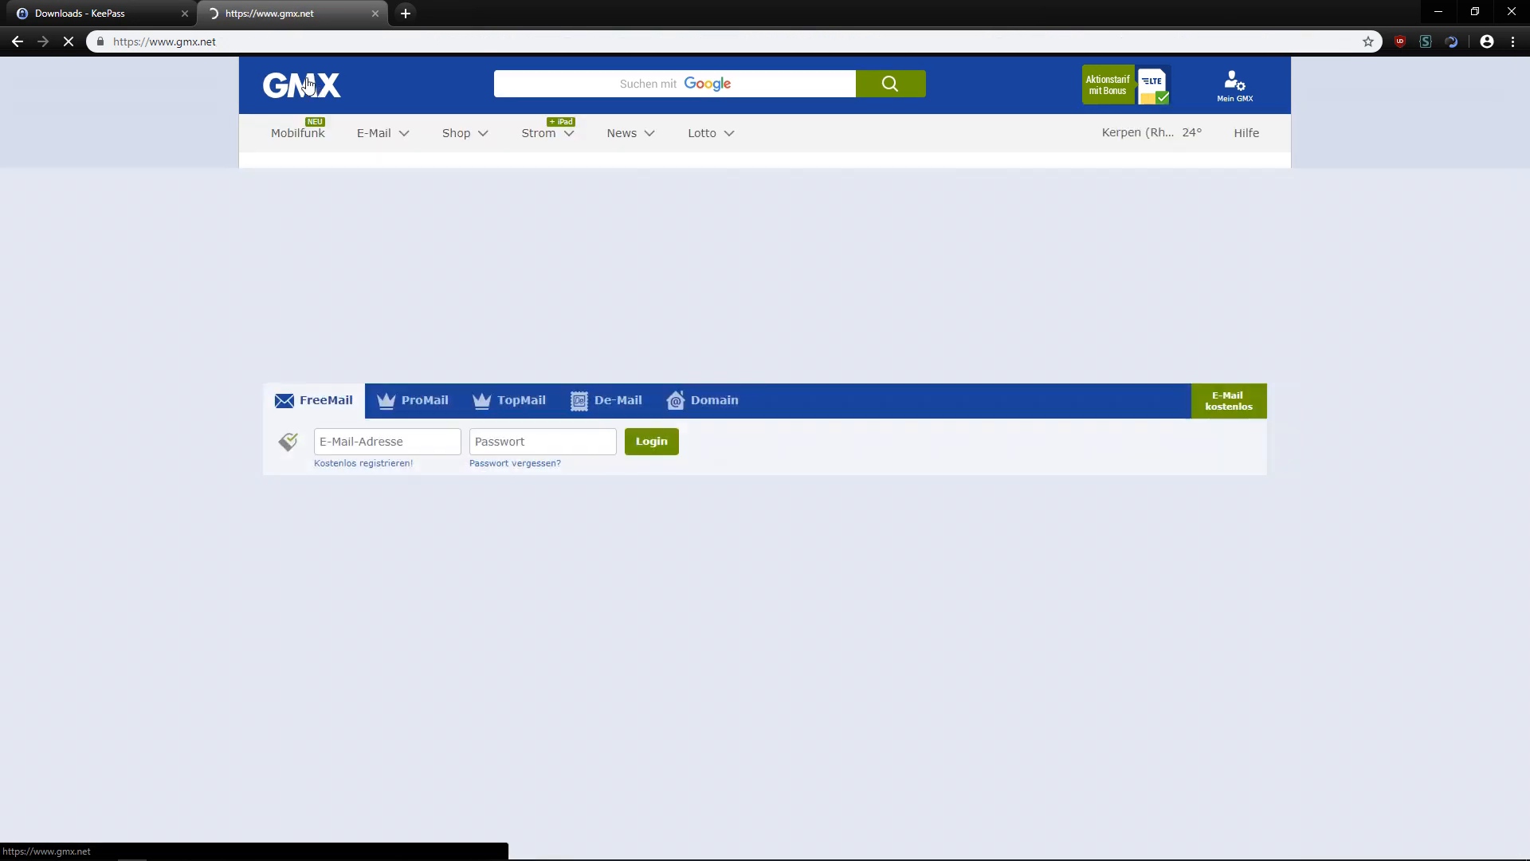
pyautogui.hotkey('alt', 'Tab')
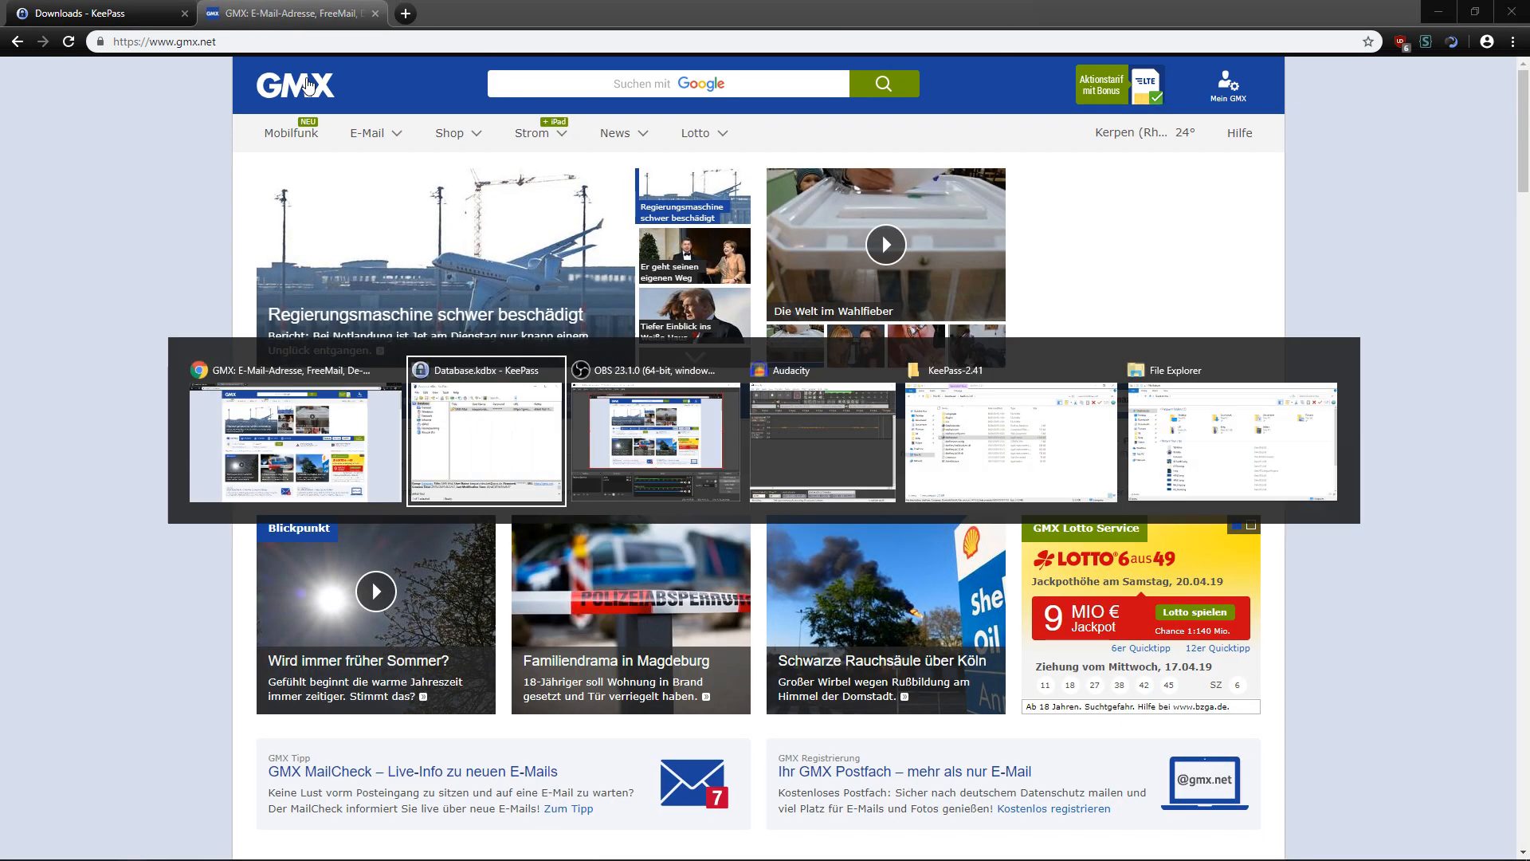
# Open the Tusk link from Contributed/Unofficial KeePass Ports on the KeePass downloads page.
pyautogui.click(1347, 207)
pyautogui.click(88, 13)
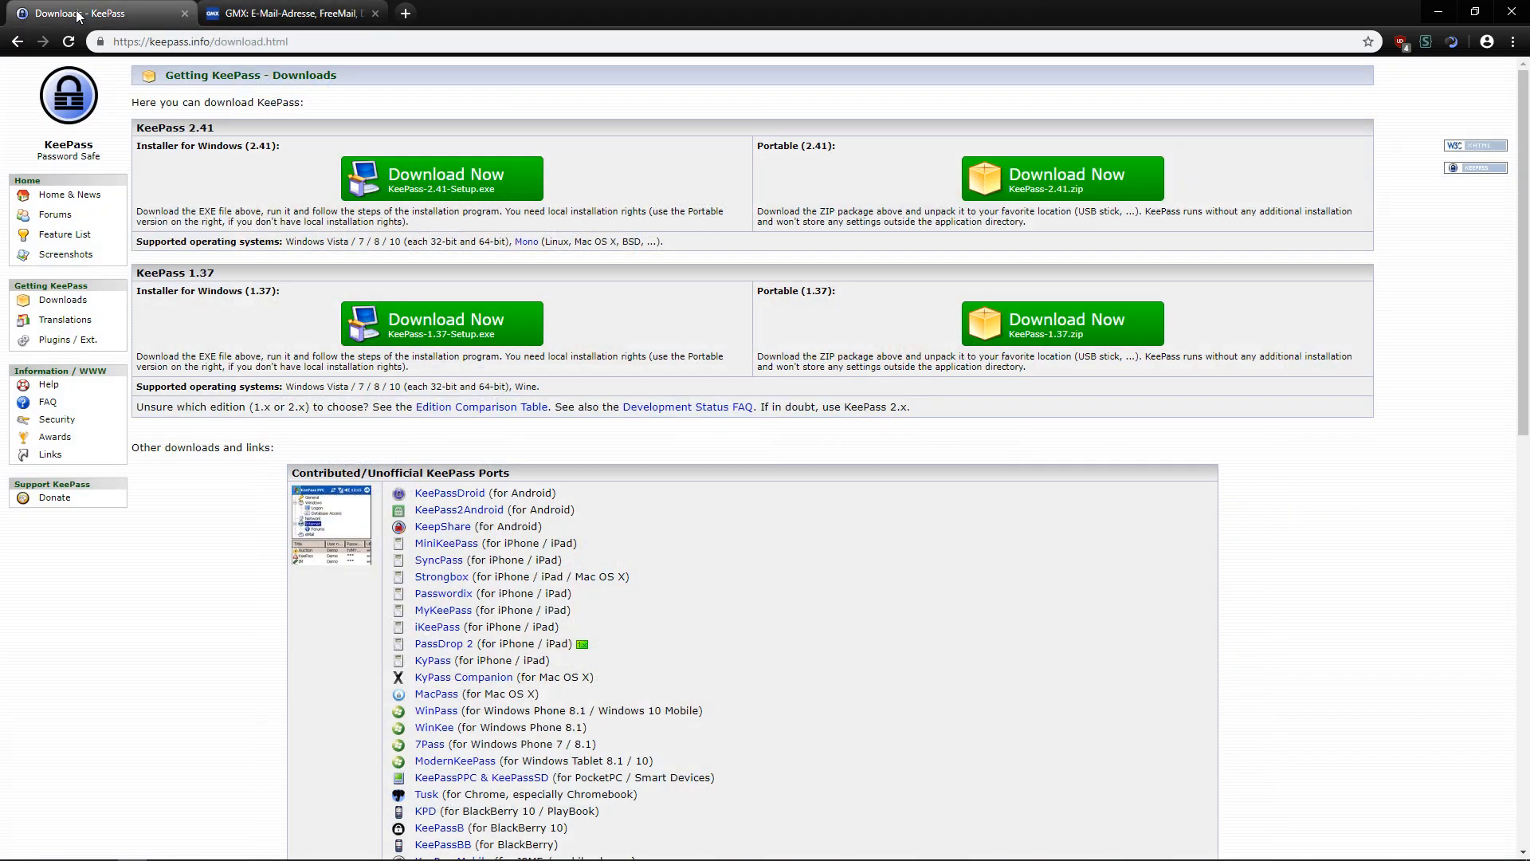
pyautogui.scroll(-3, 760, 551)
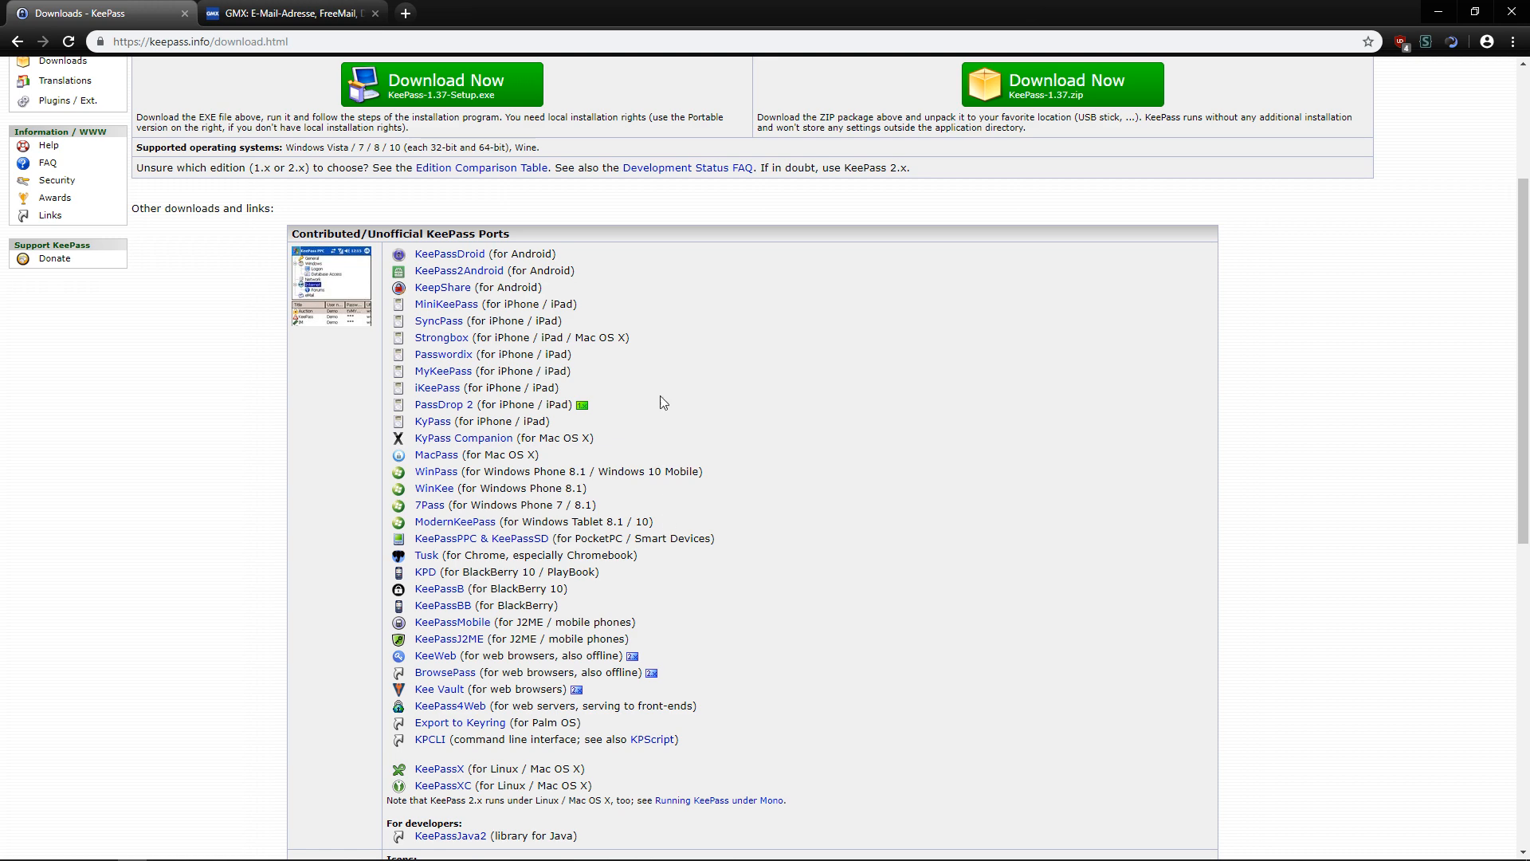
pyautogui.scroll(-2, 468, 435)
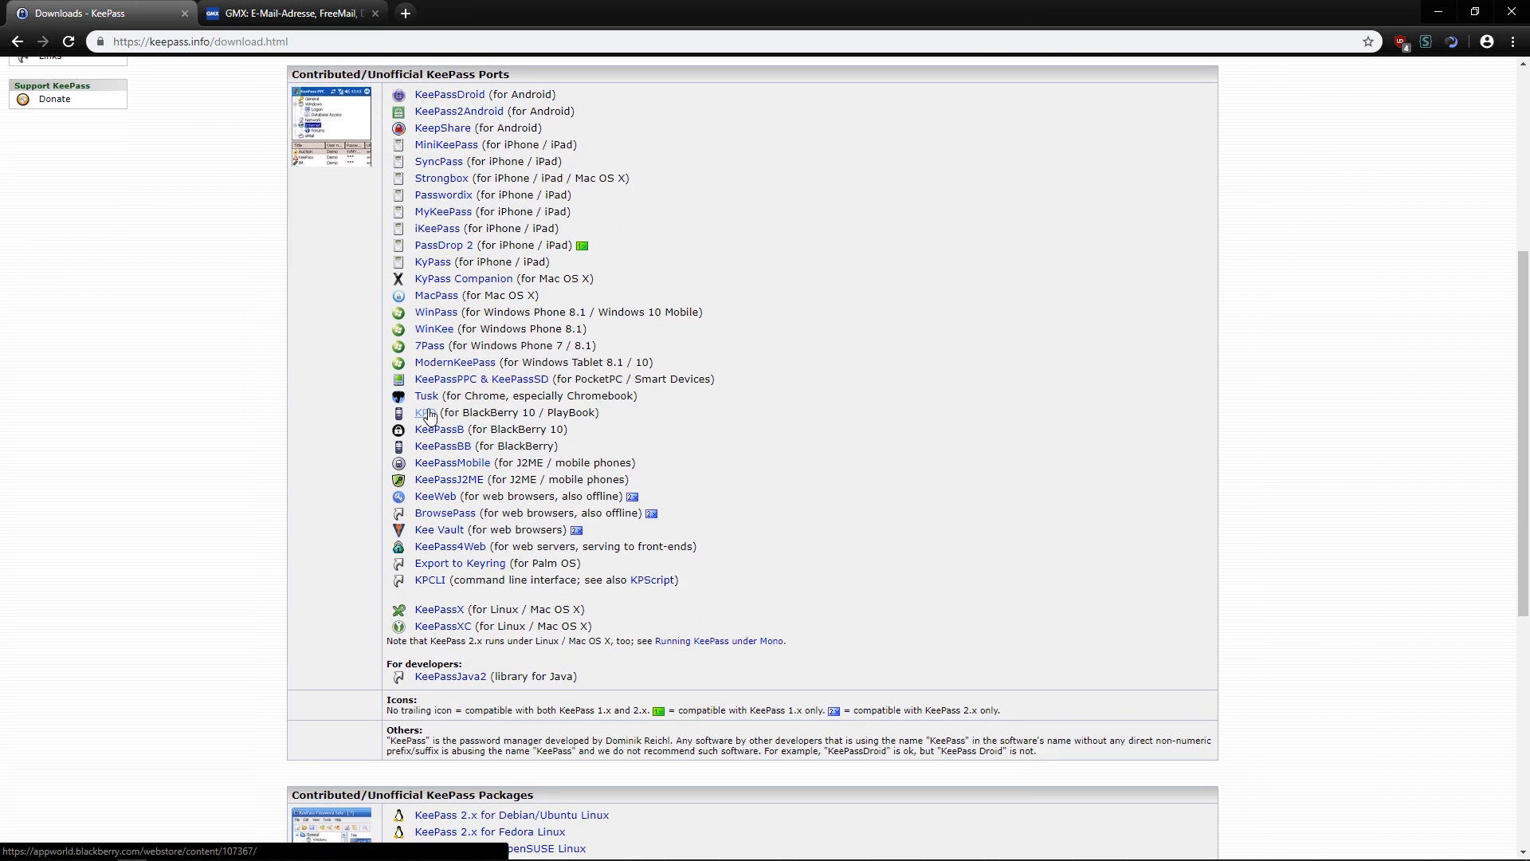
pyautogui.click(426, 397)
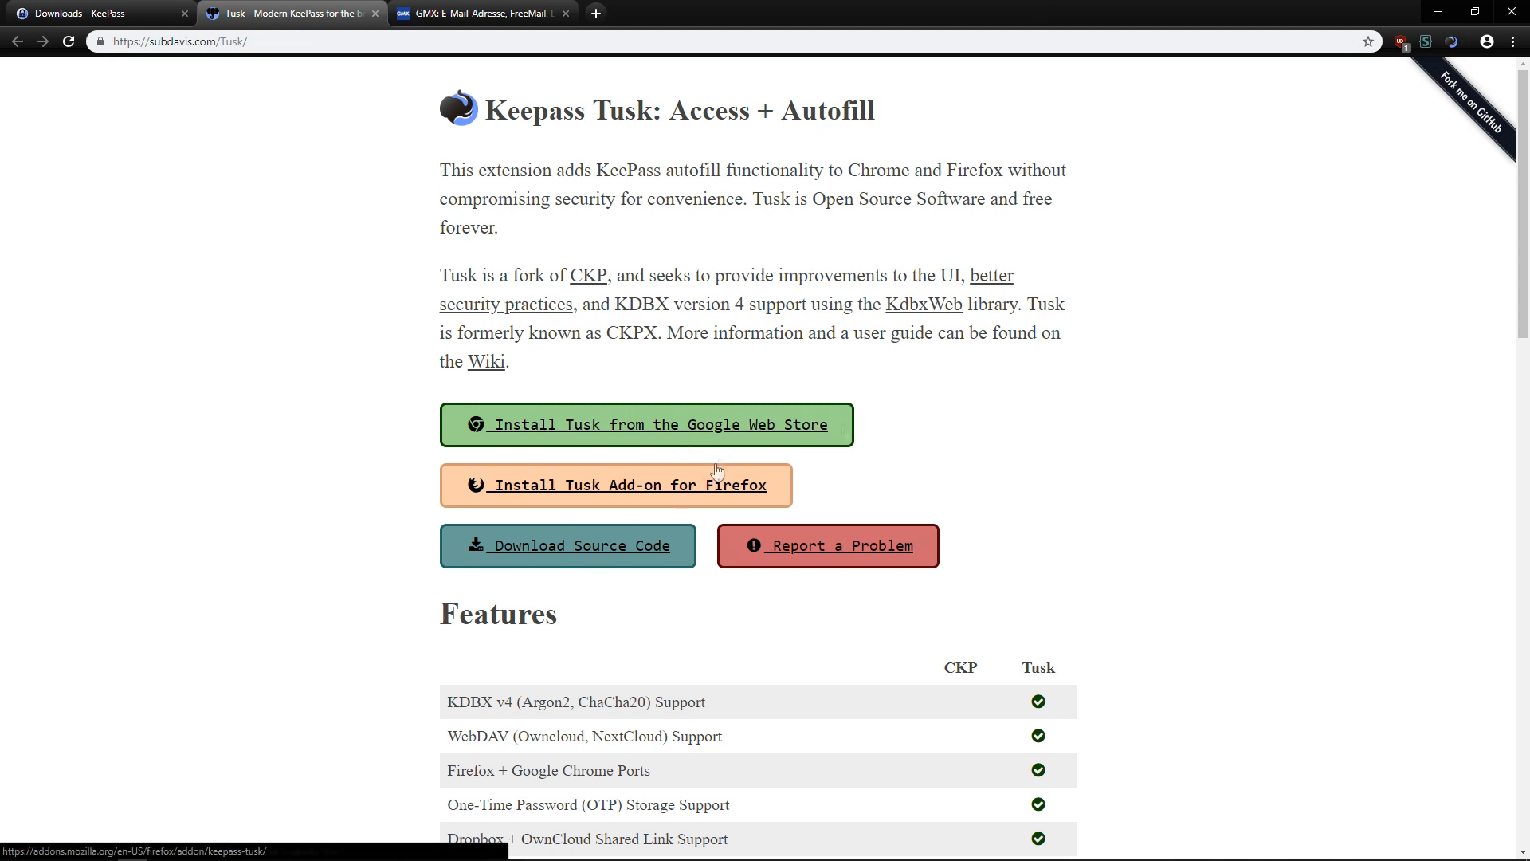
# Install Tusk from the Chrome Web Store, then start adding a KeePass database from its popup.
pyautogui.click(816, 432)
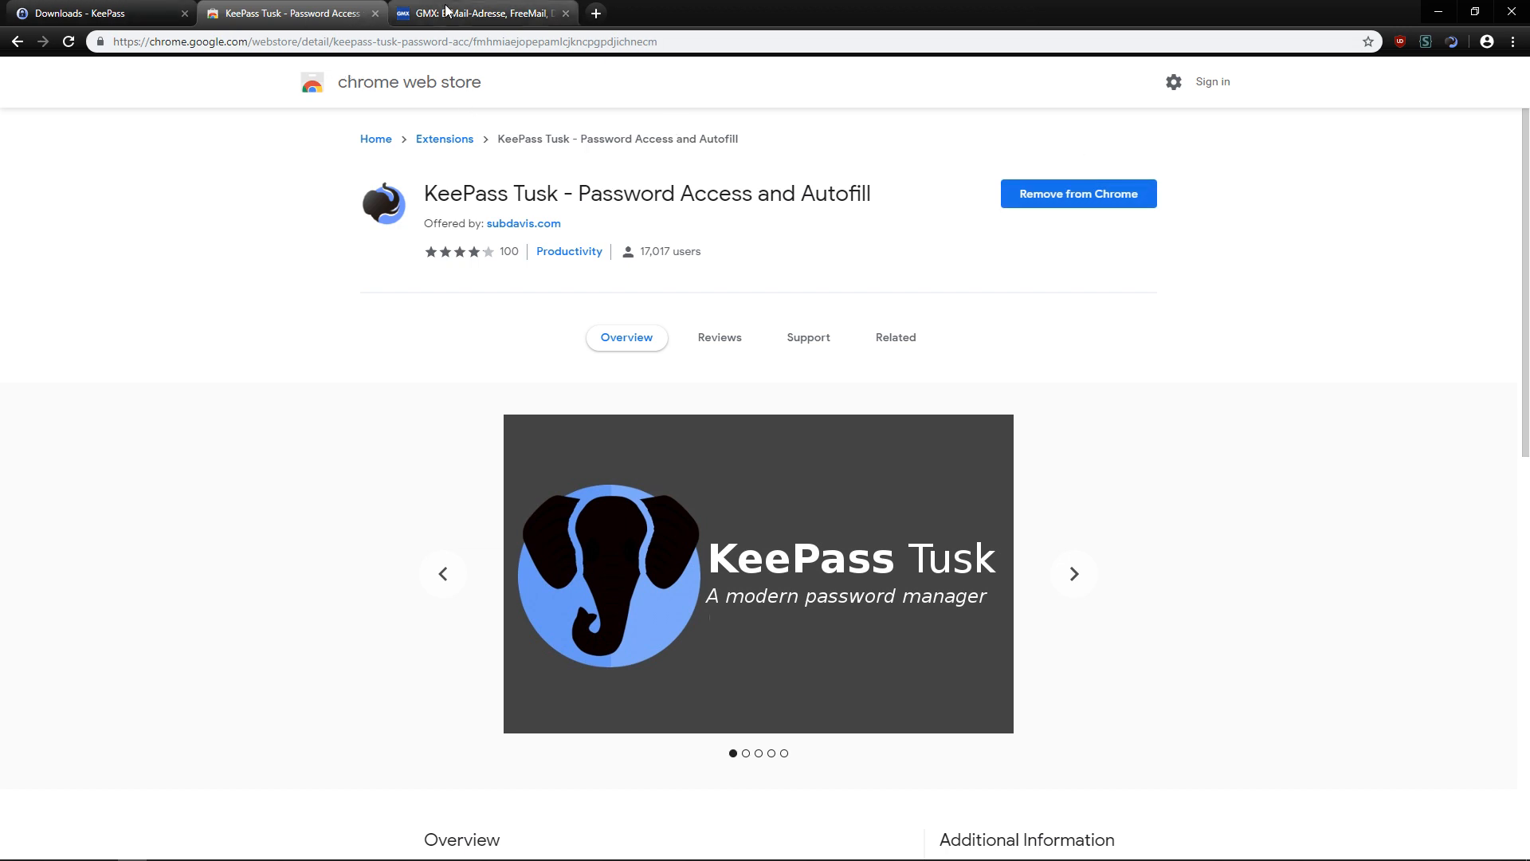
pyautogui.click(474, 13)
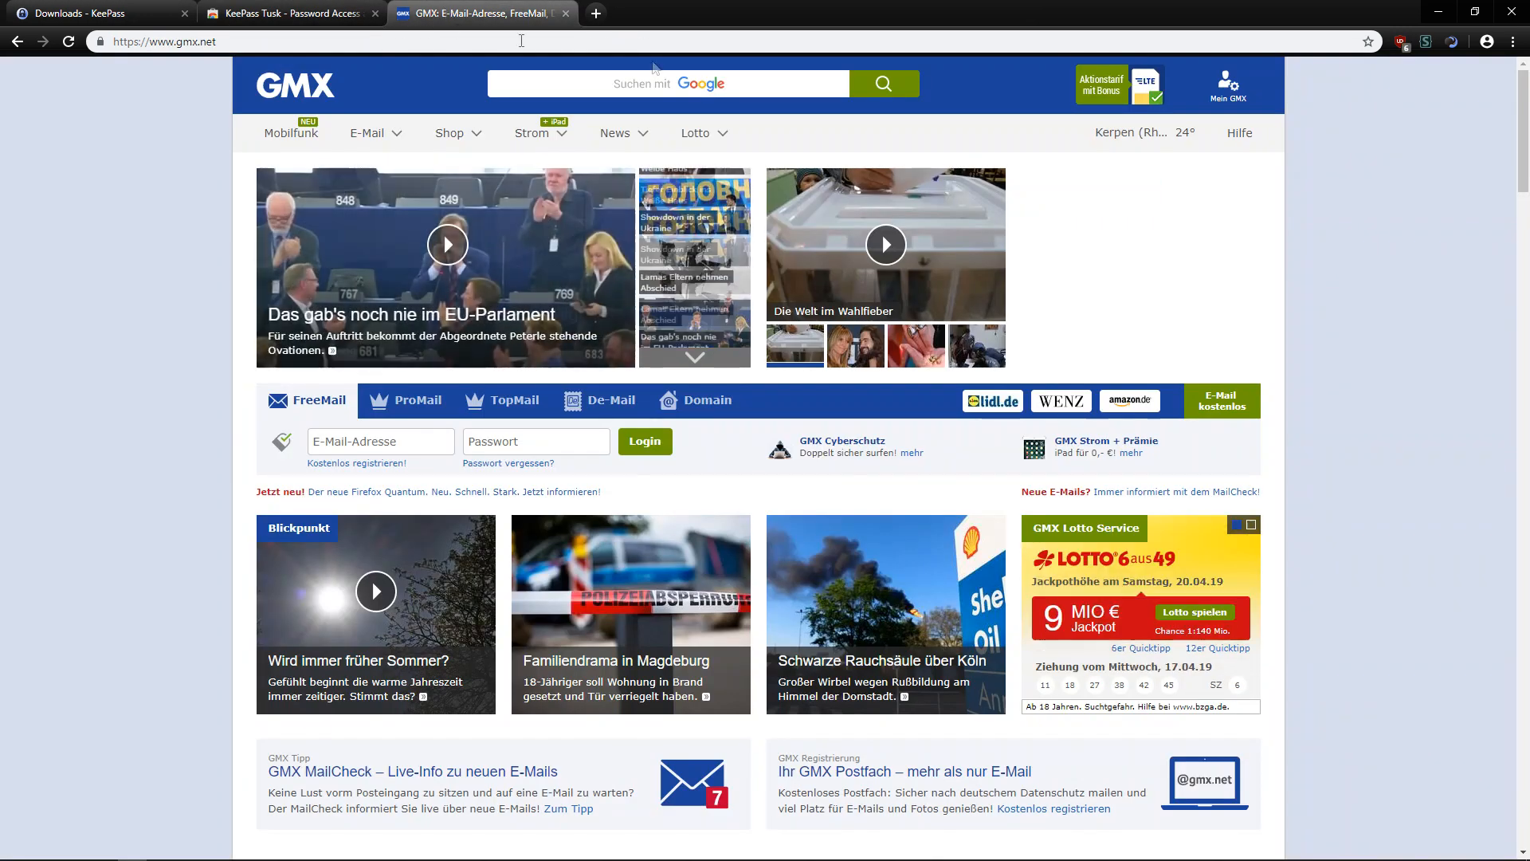
pyautogui.click(1454, 43)
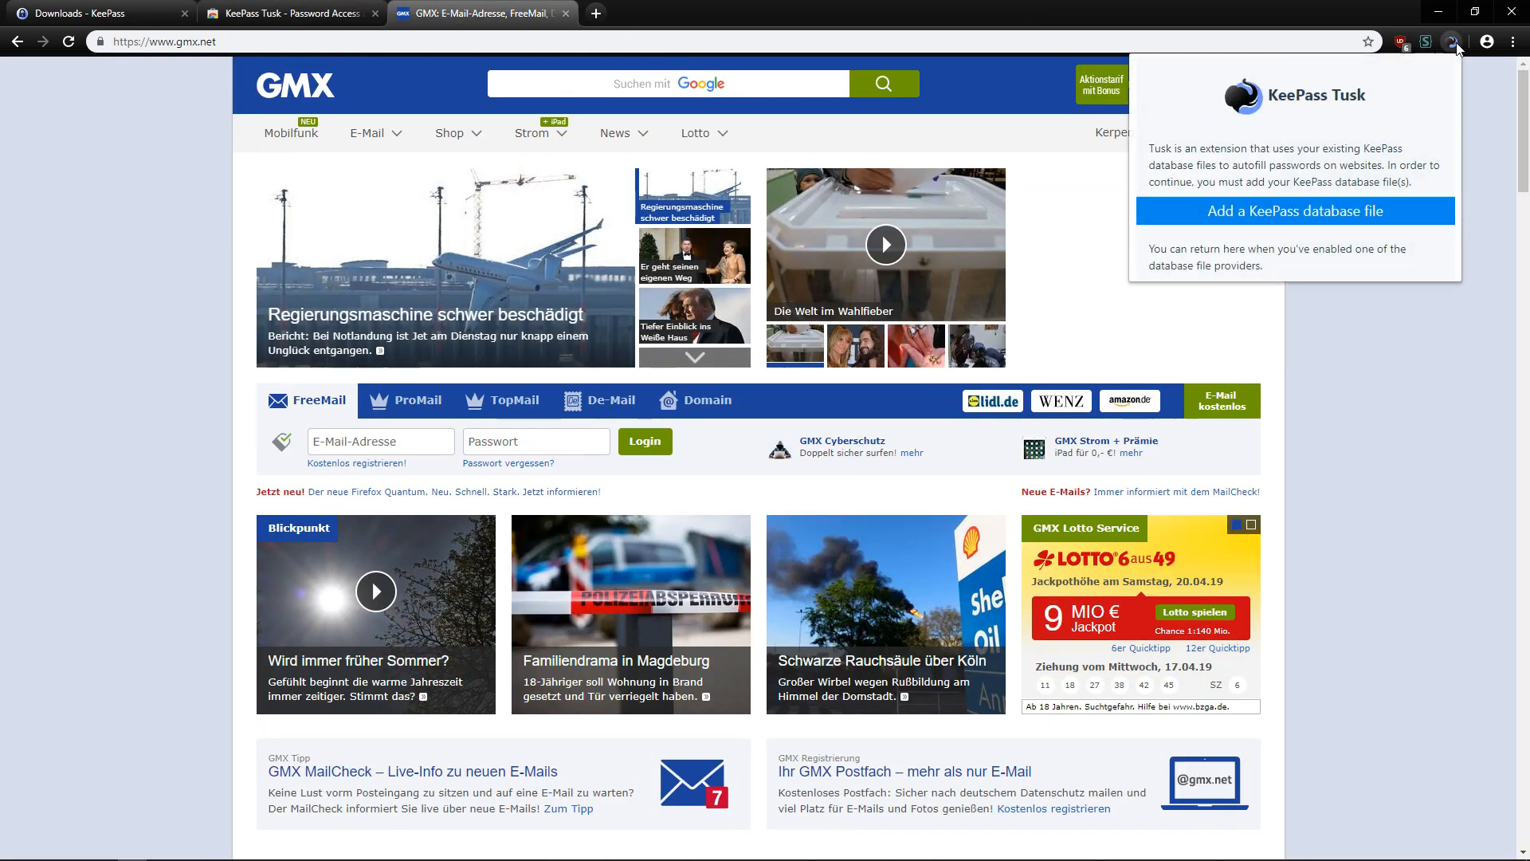
pyautogui.click(1303, 223)
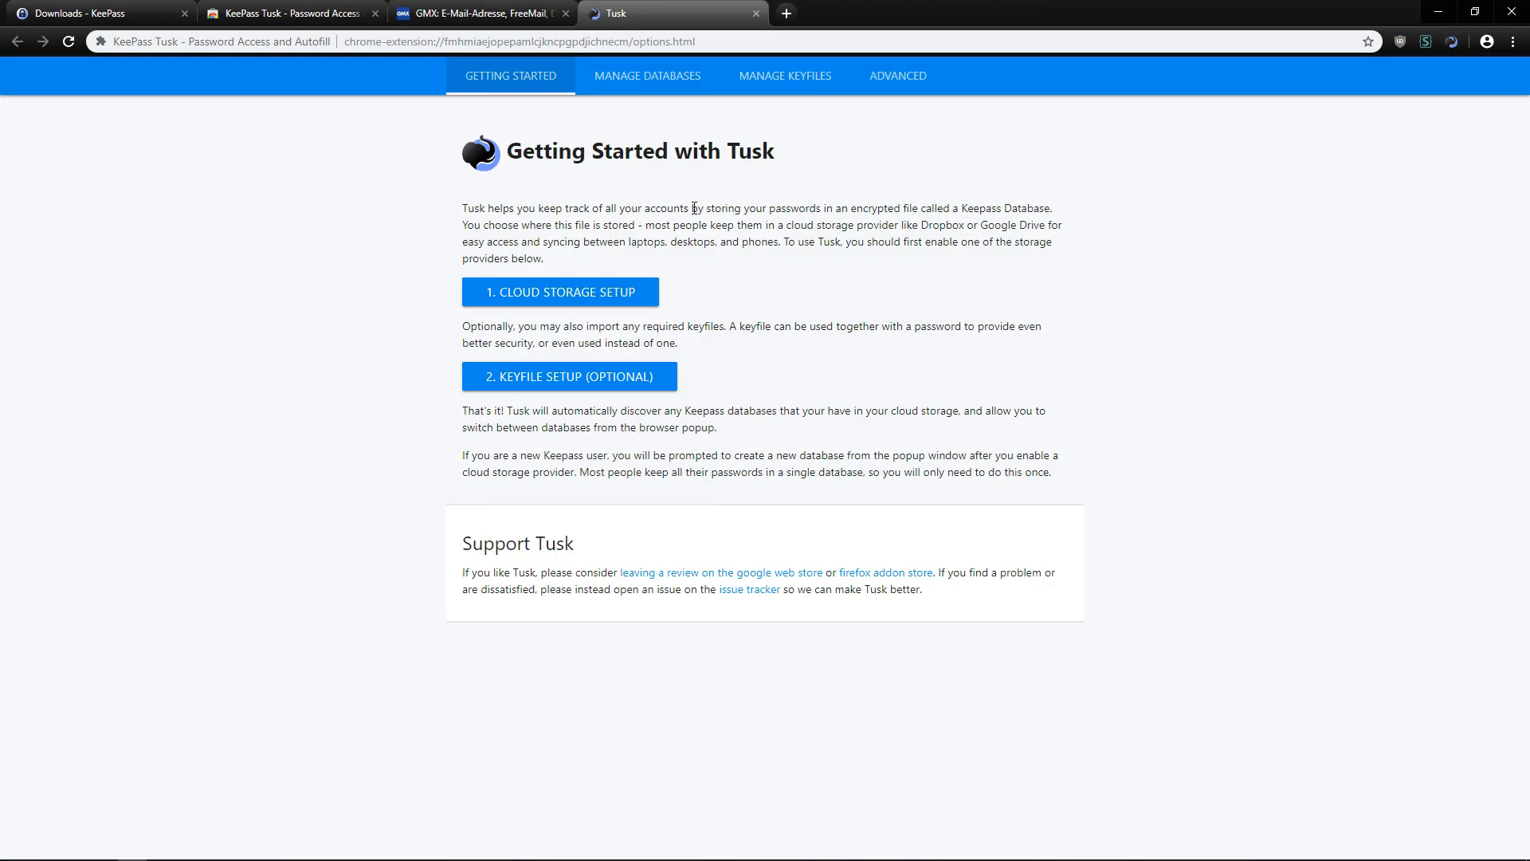
# Enable Tusk's File System storage provider for local databases.
pyautogui.click(638, 79)
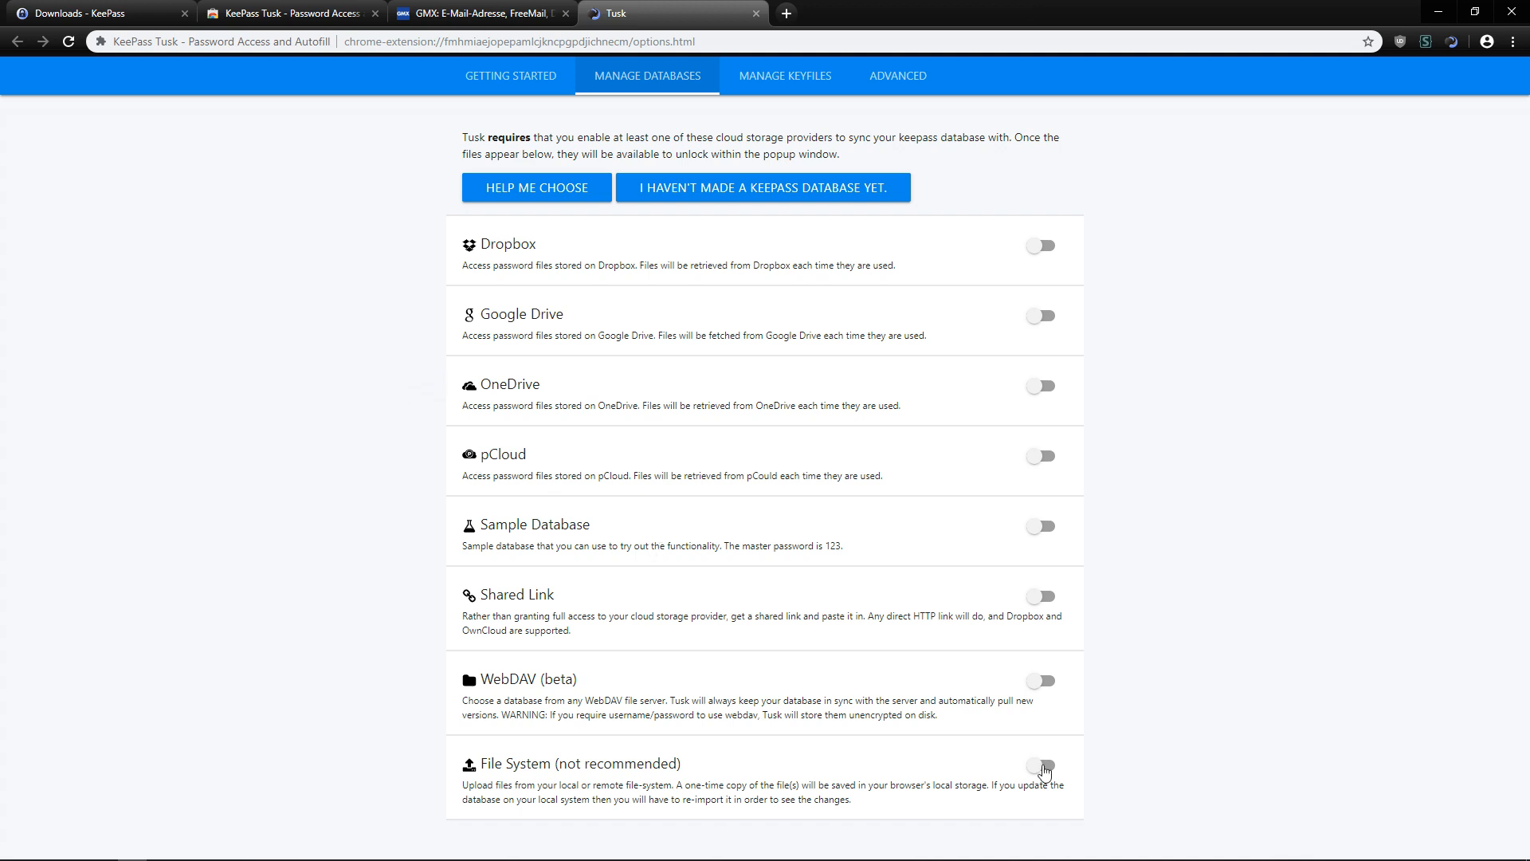
pyautogui.click(1043, 767)
pyautogui.scroll(-1, 1132, 713)
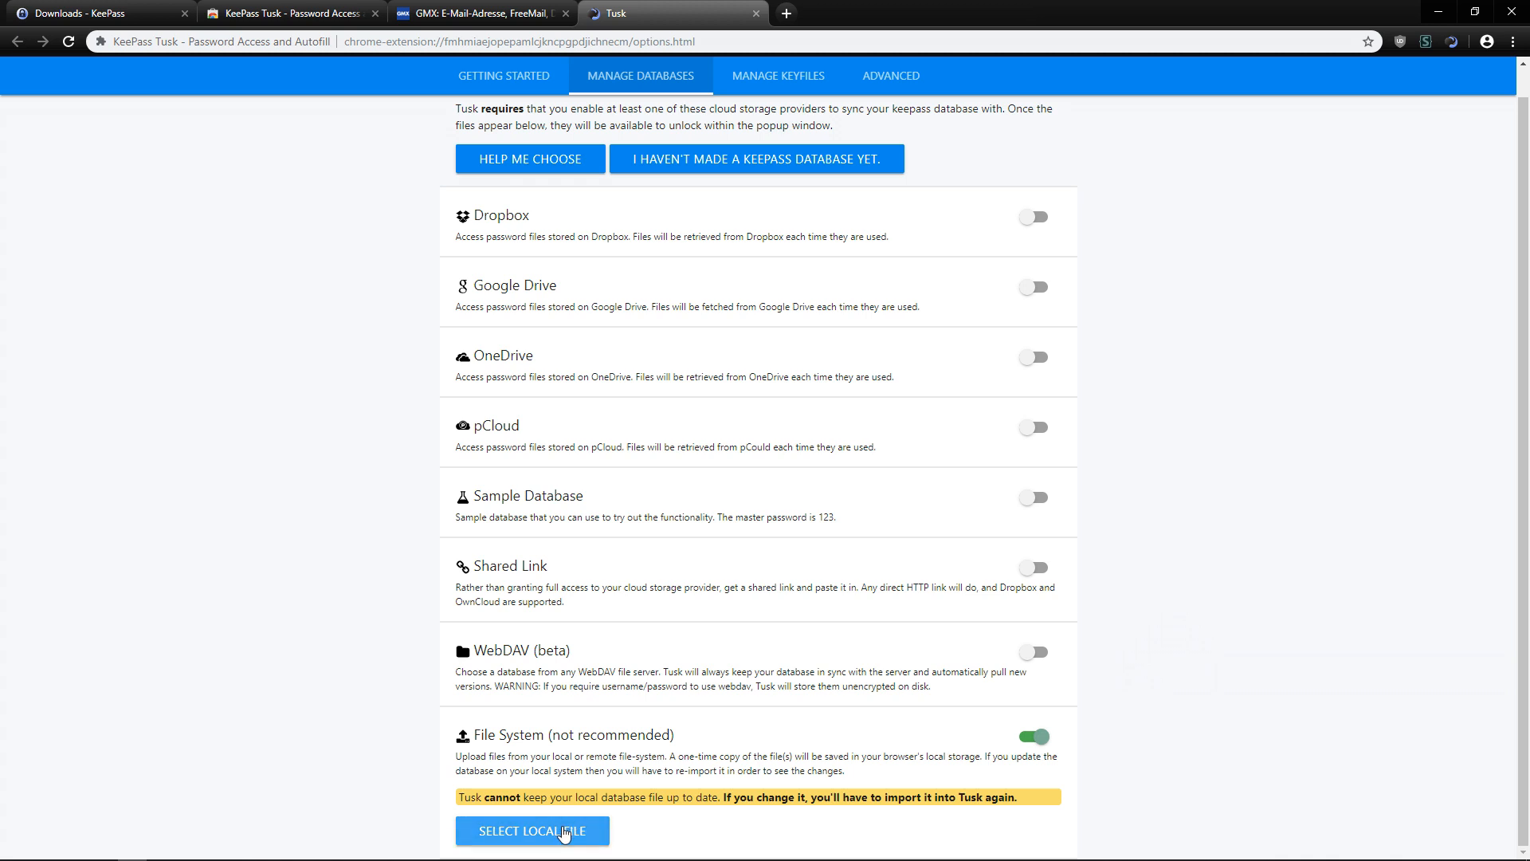
# Import Database.kdbx from Downloads/KeePass-2.41 into Tusk and return to the GMX tab.
pyautogui.click(574, 829)
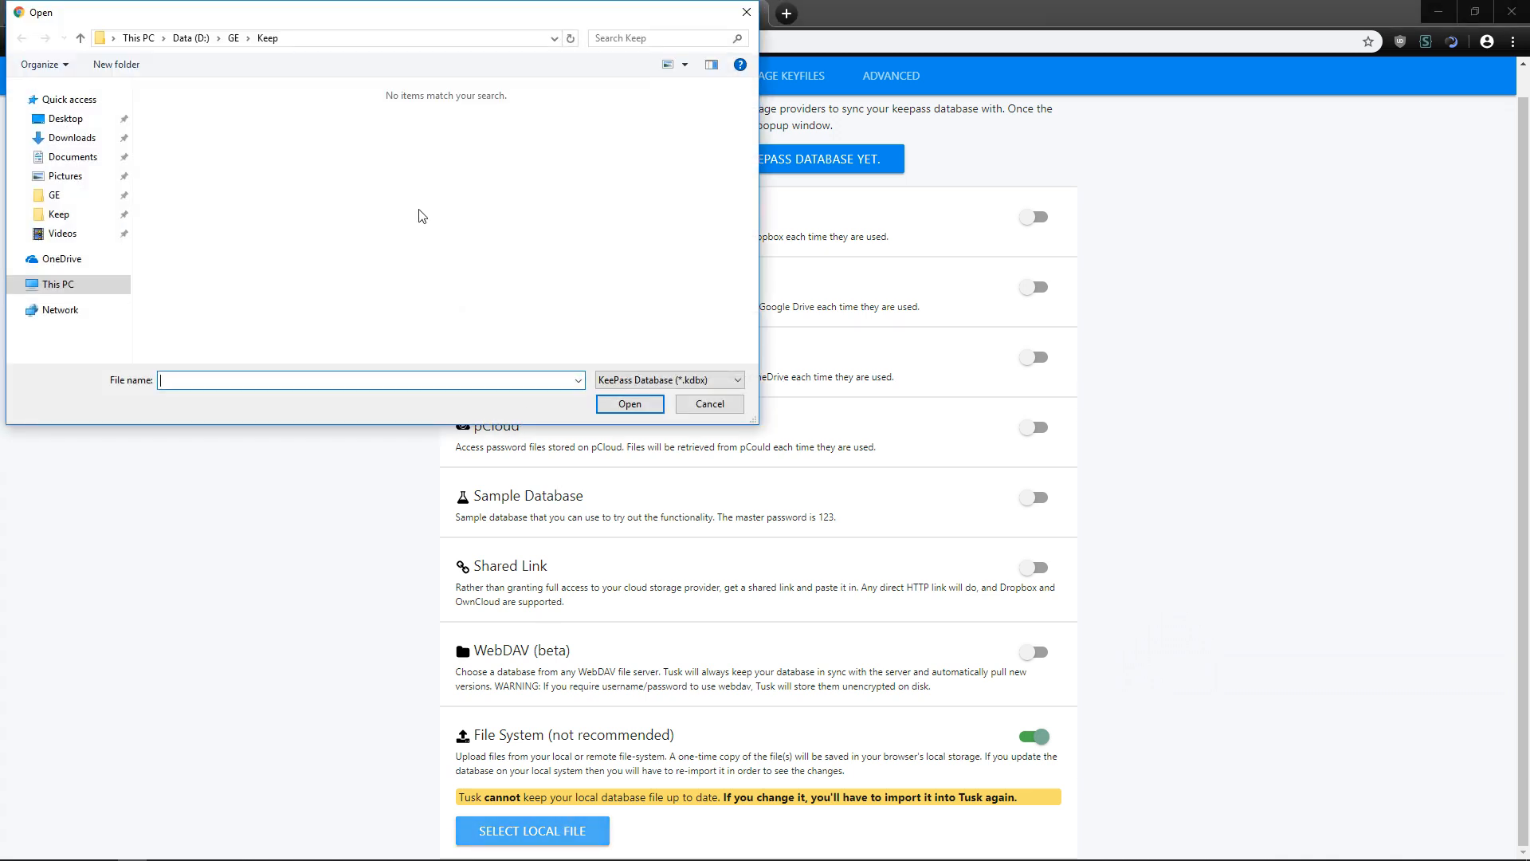
pyautogui.click(80, 138)
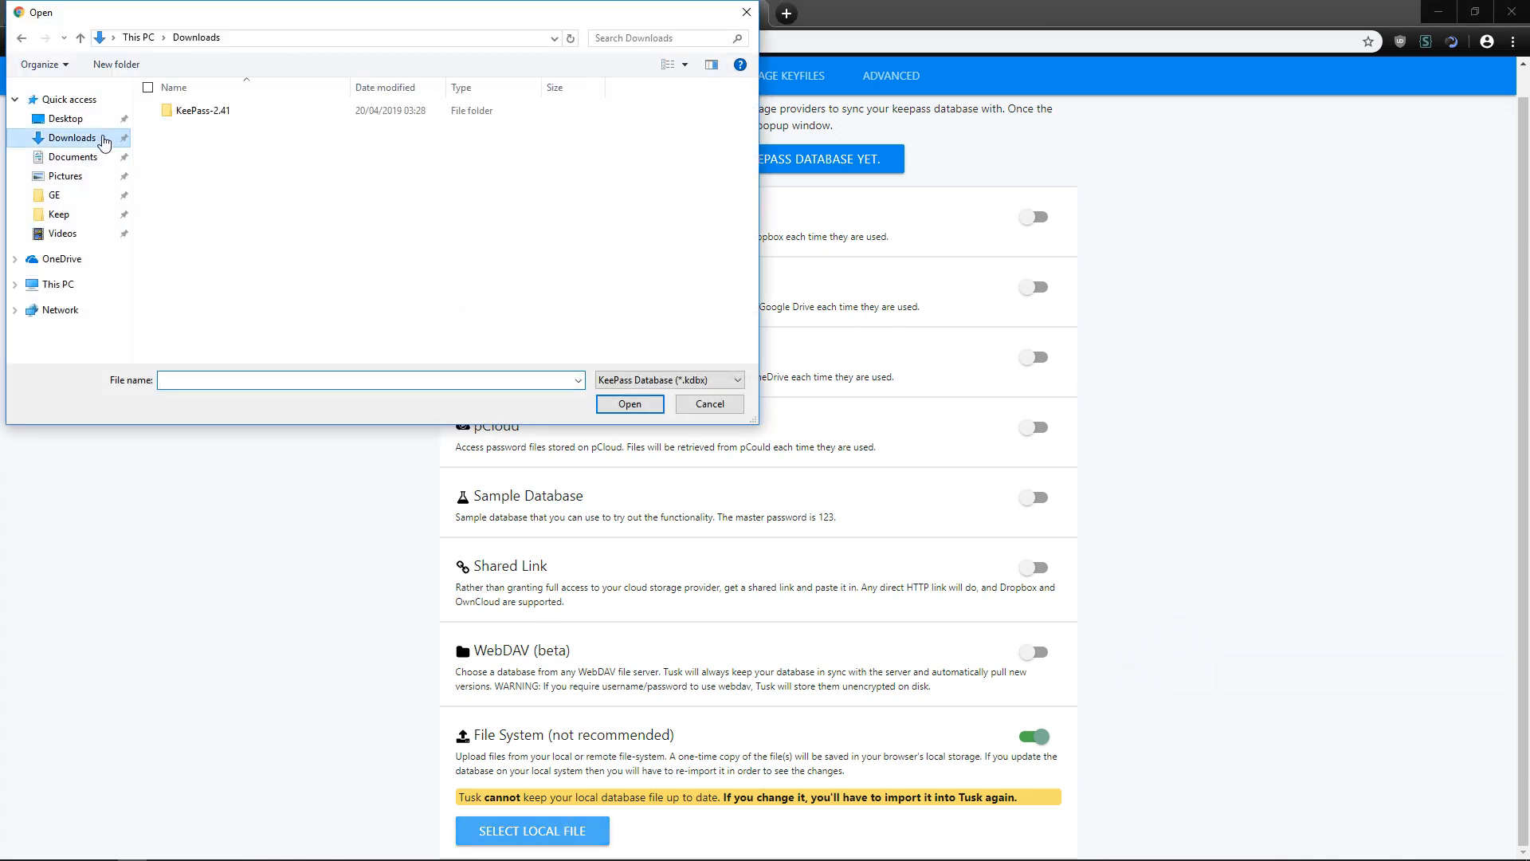
pyautogui.doubleClick(215, 111)
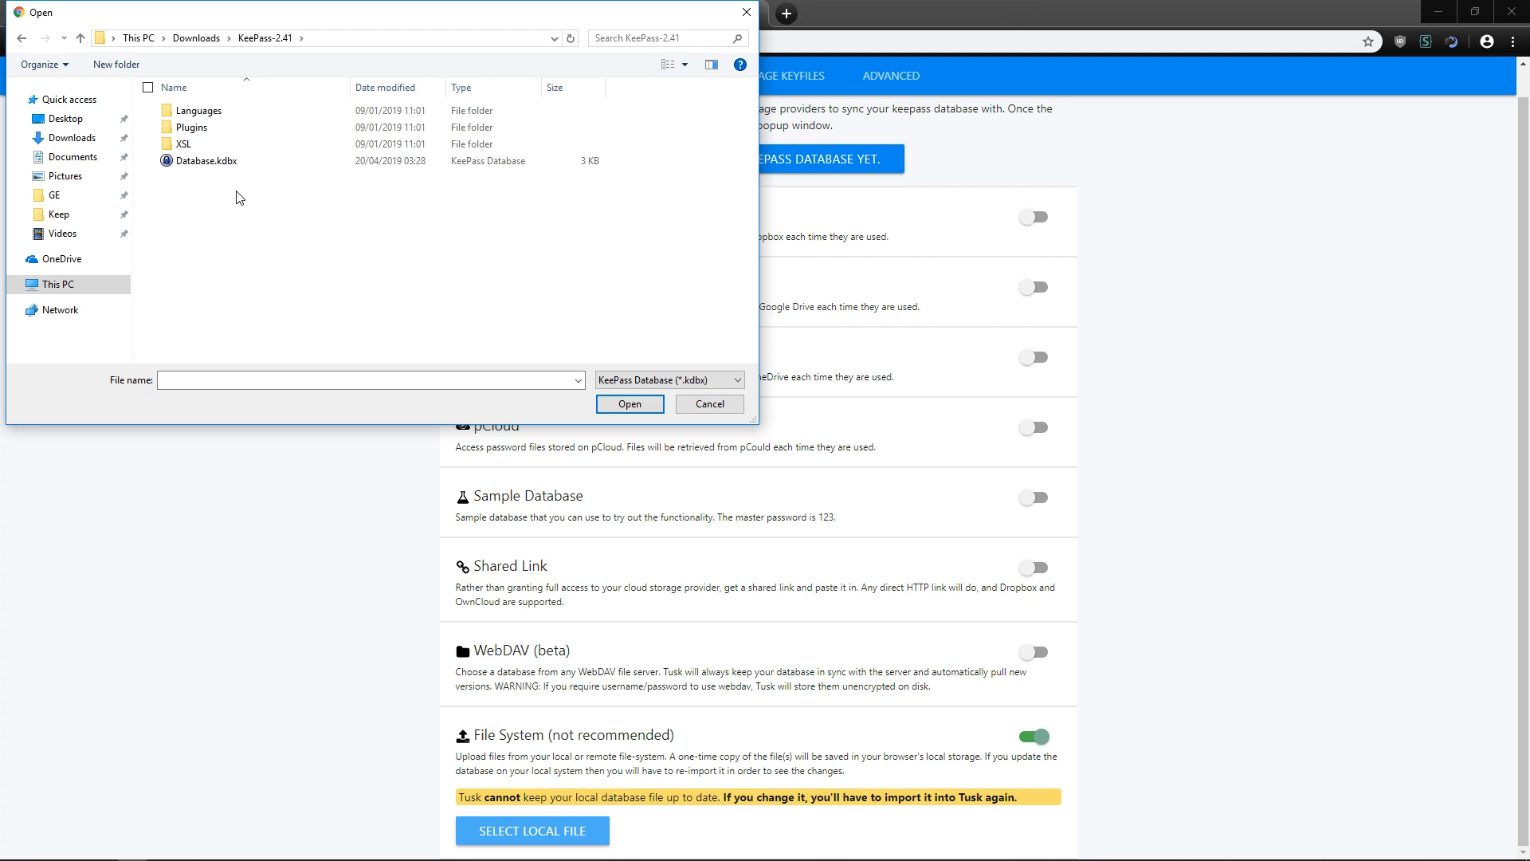
pyautogui.click(210, 165)
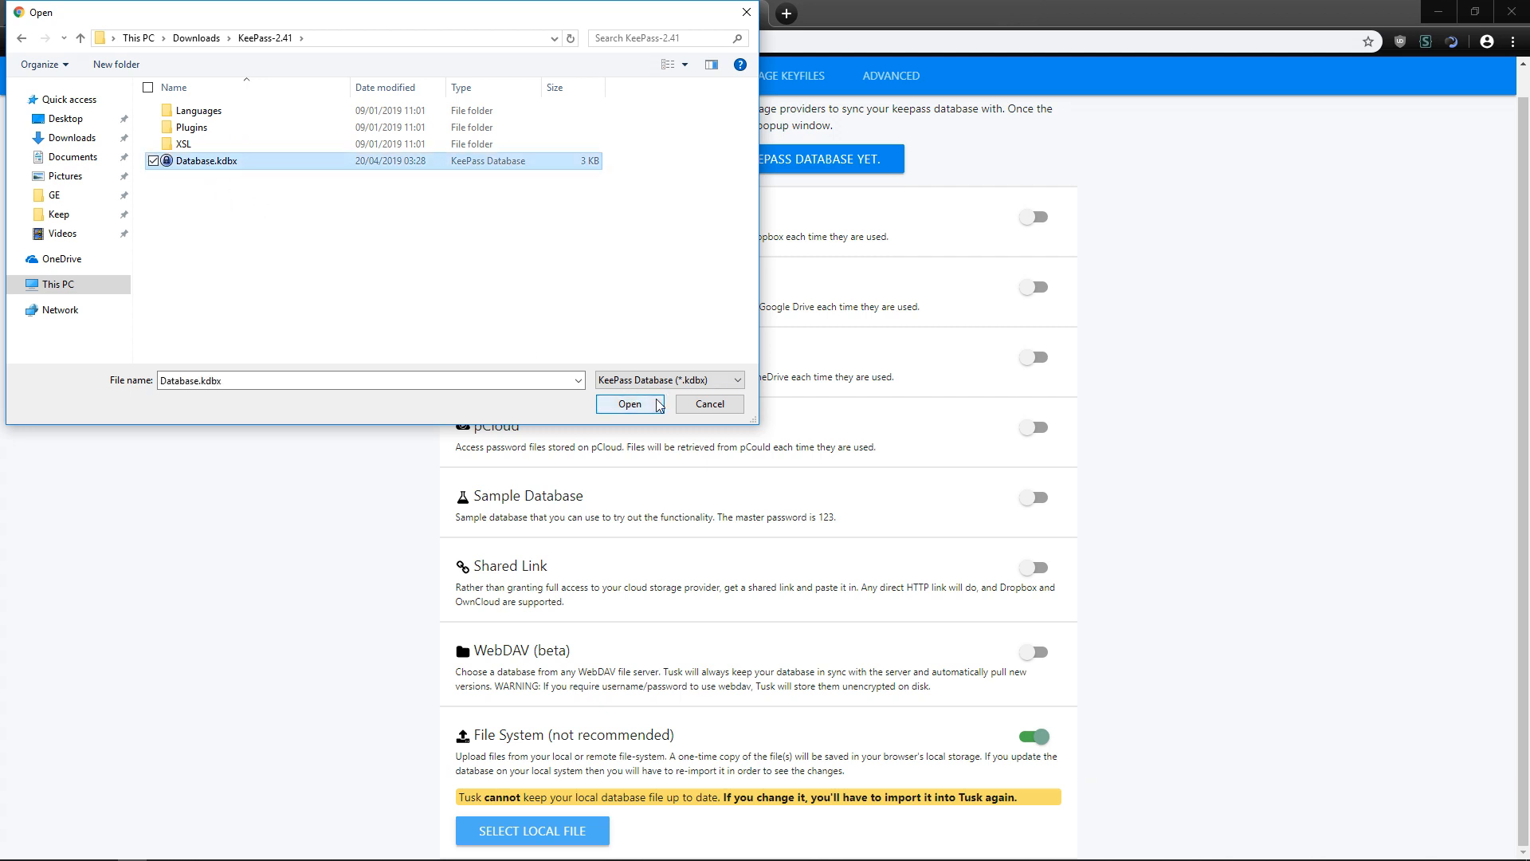
pyautogui.click(630, 404)
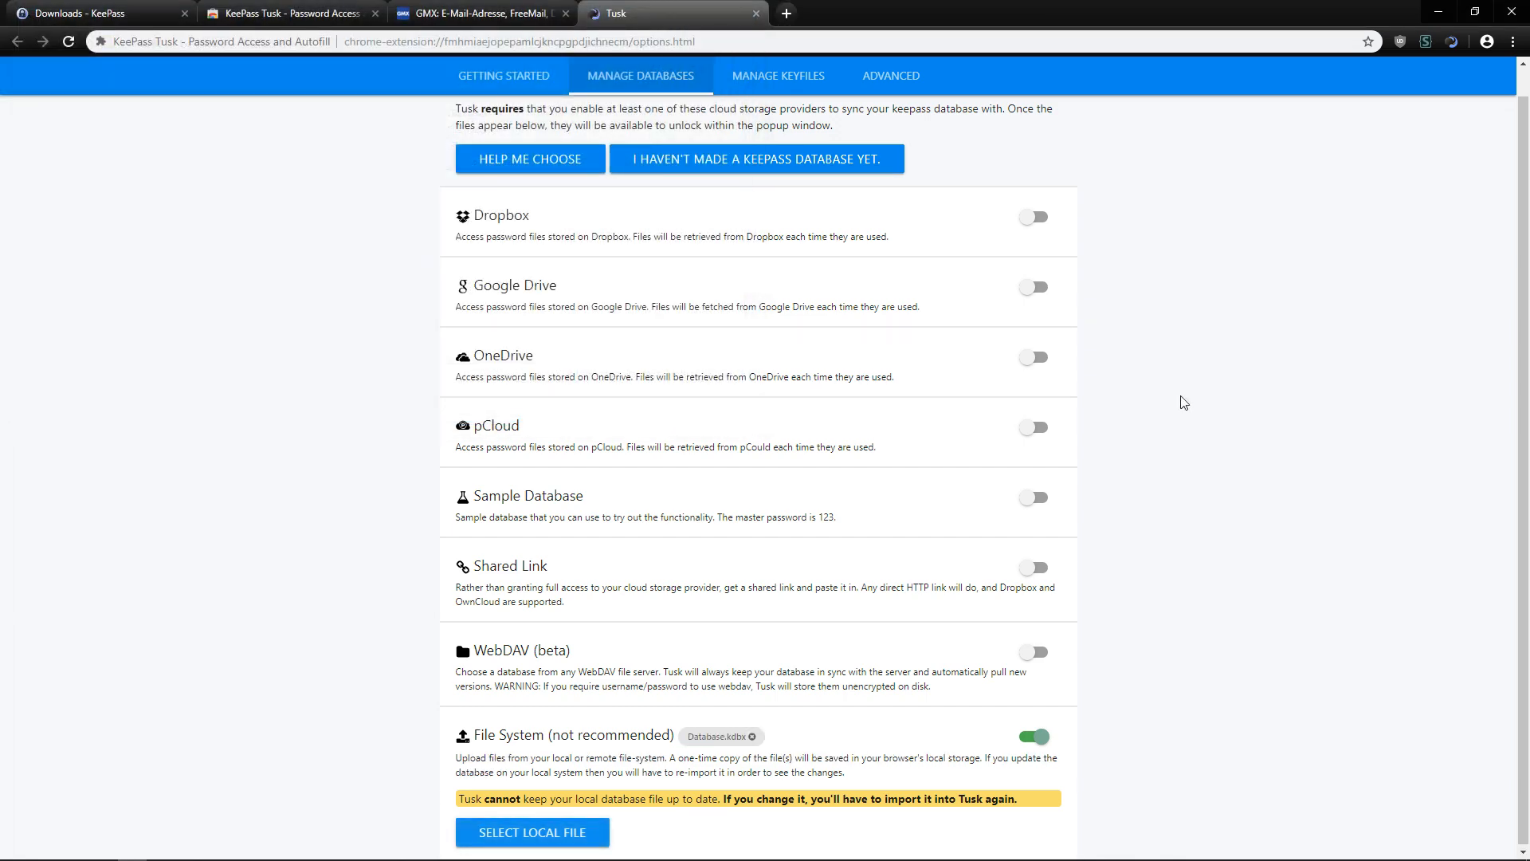
pyautogui.click(471, 13)
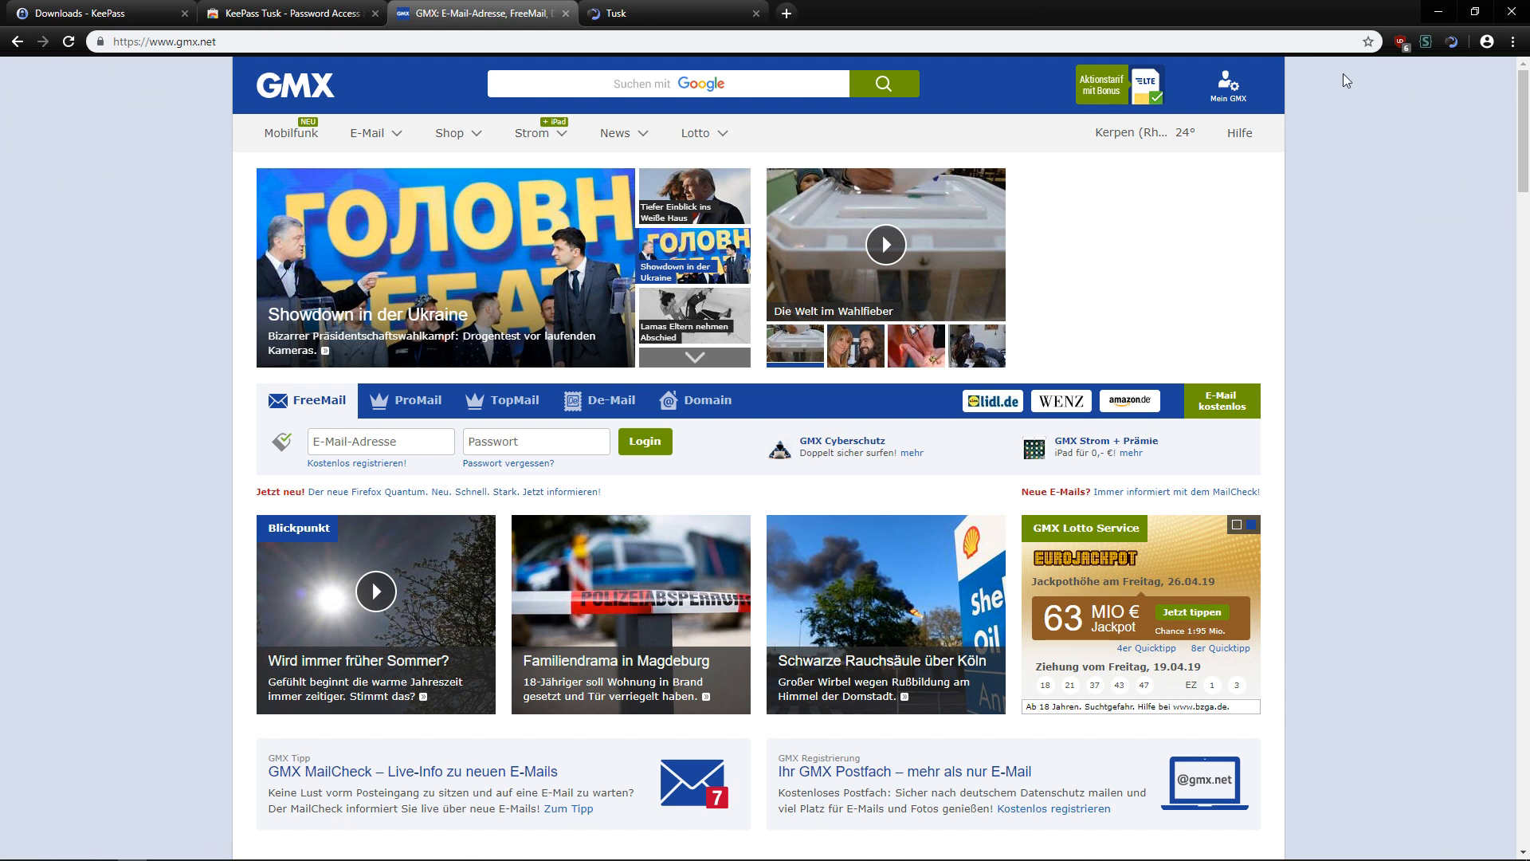
# Unlock Database.kdbx in Tusk by entering the master password.
pyautogui.click(1452, 46)
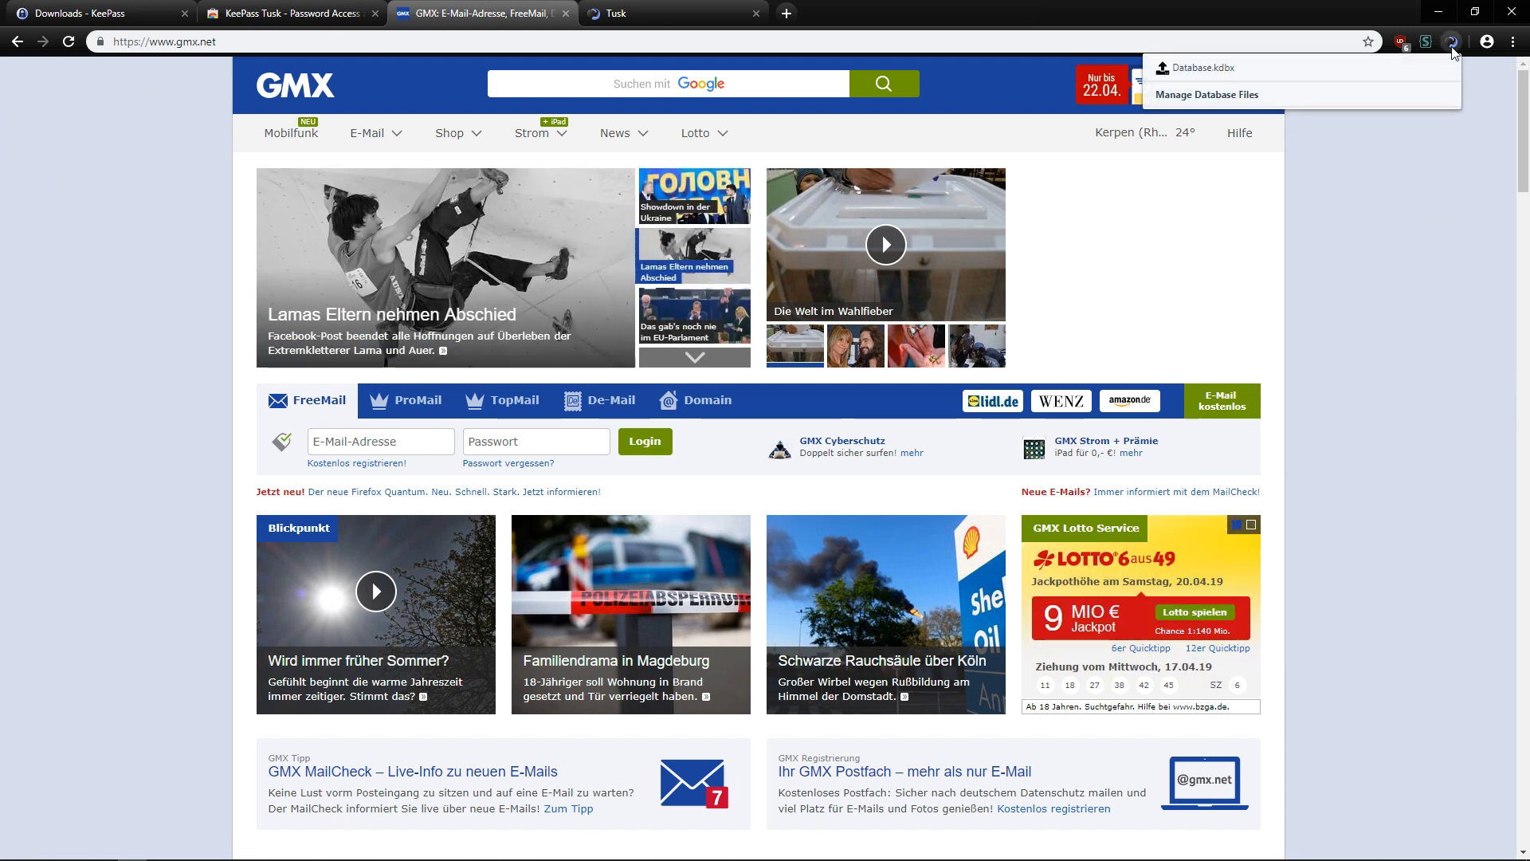
pyautogui.click(1299, 72)
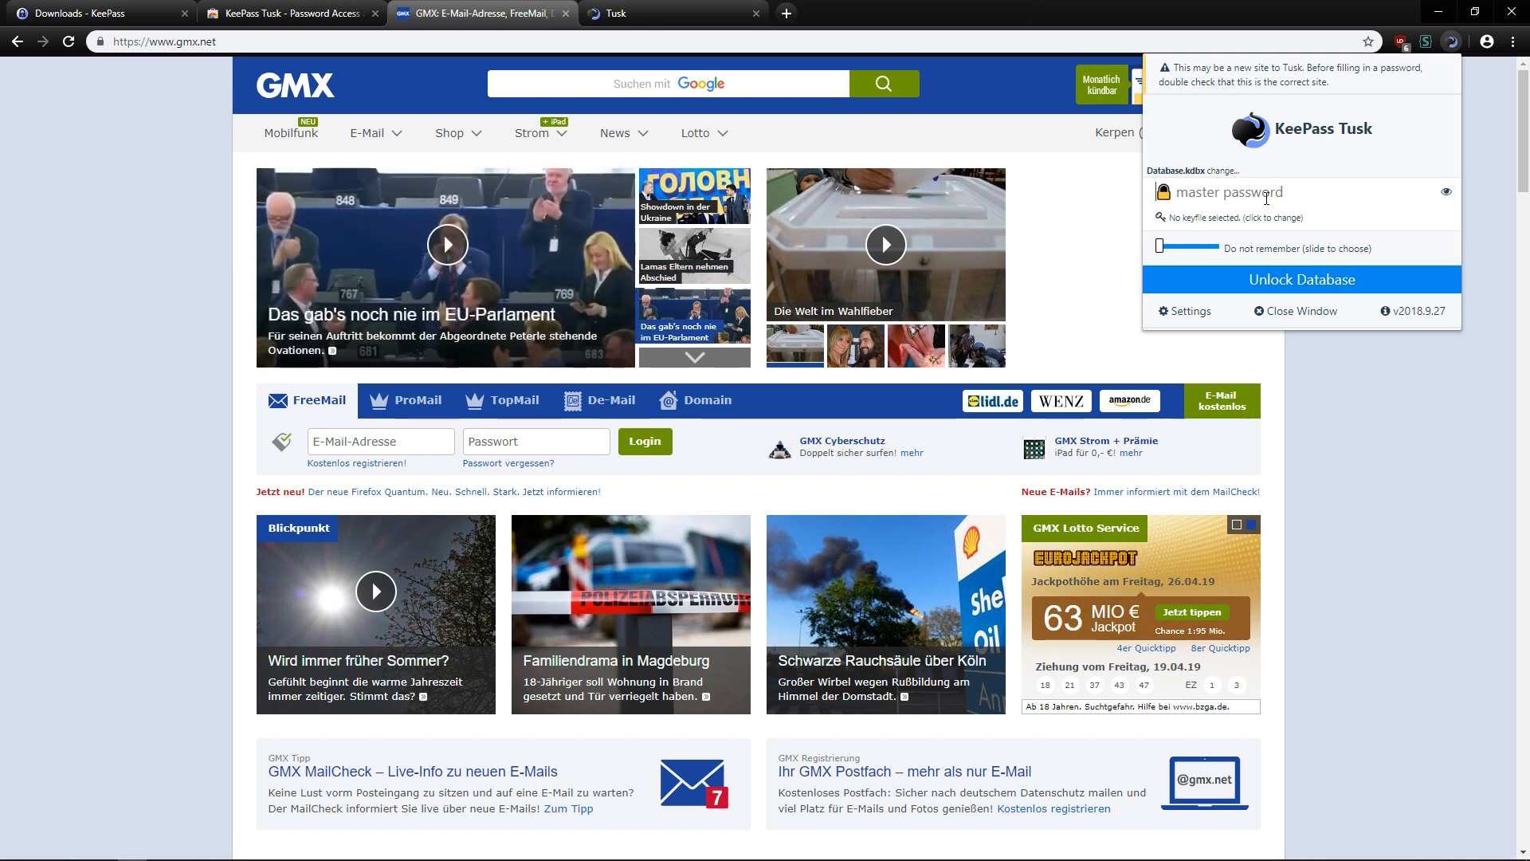
pyautogui.write('••••••••••••••')
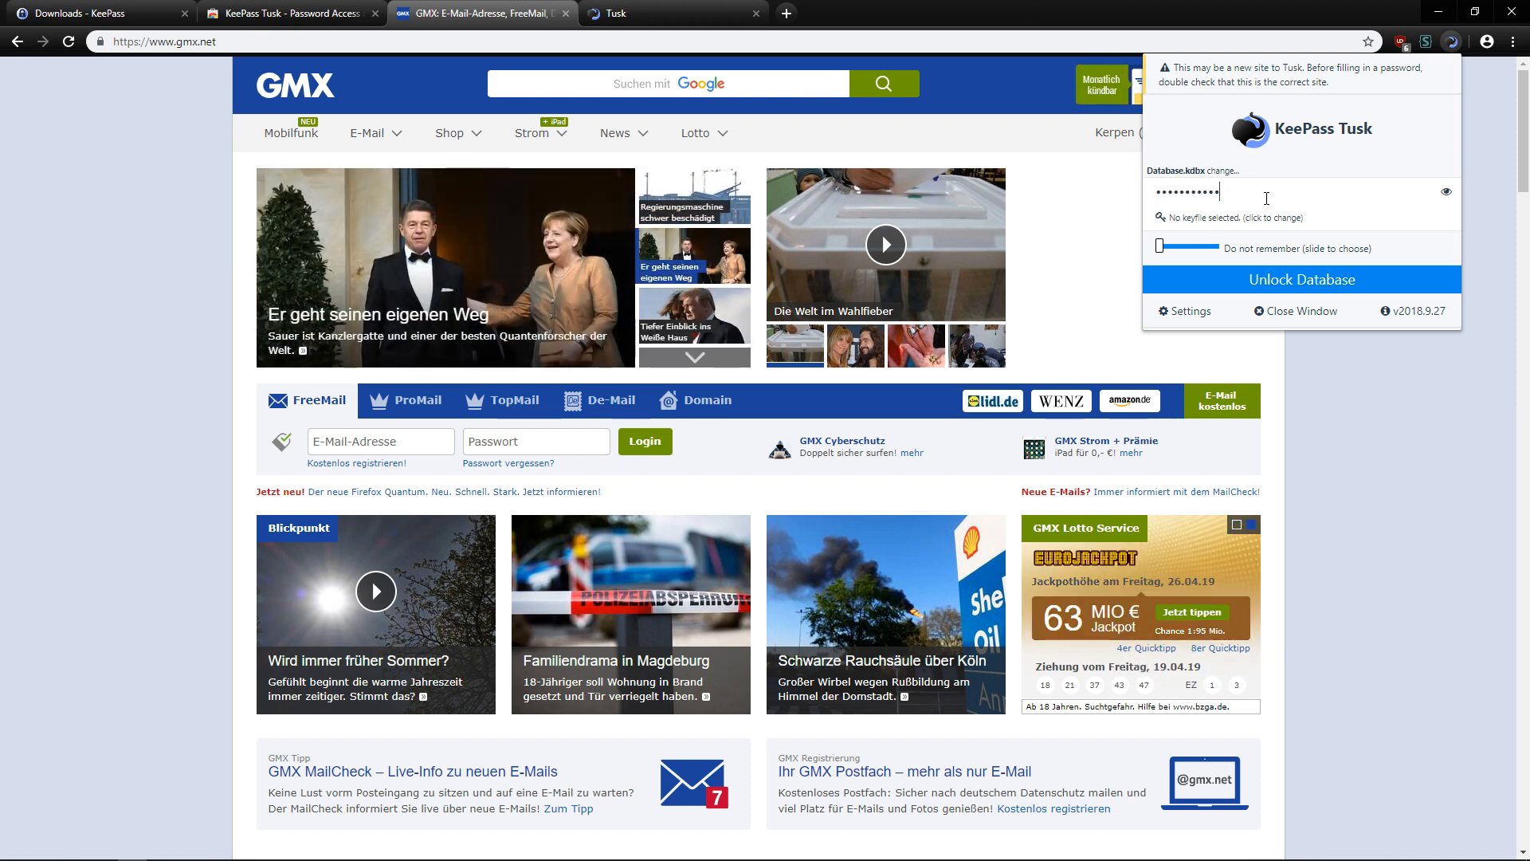
pyautogui.click(1340, 280)
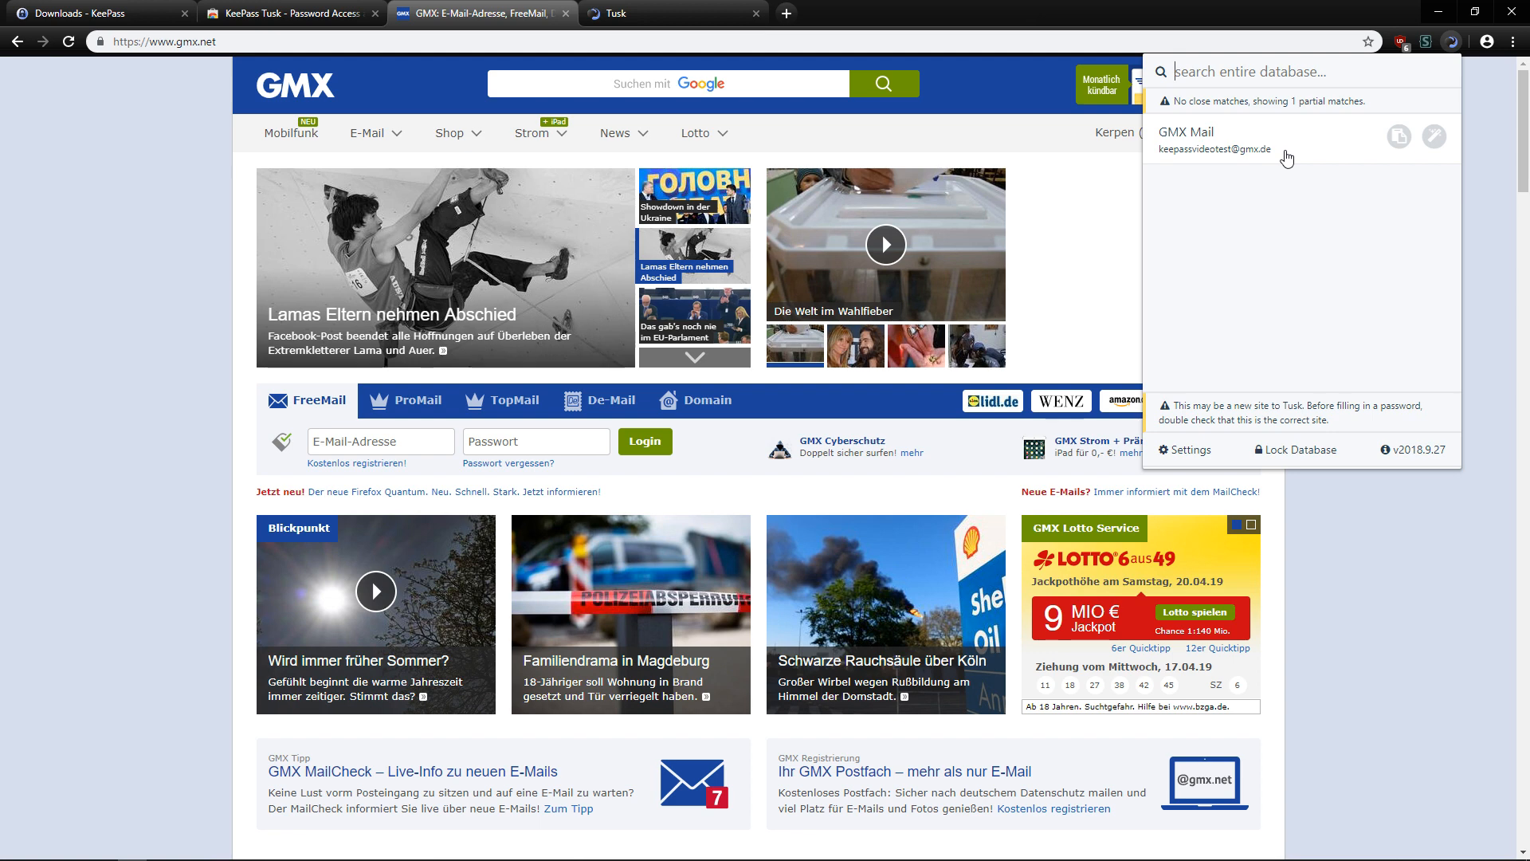
# Autofill the GMX login from Tusk's GMX Mail entry, granting Tusk access to the site.
pyautogui.click(1399, 137)
pyautogui.click(414, 442)
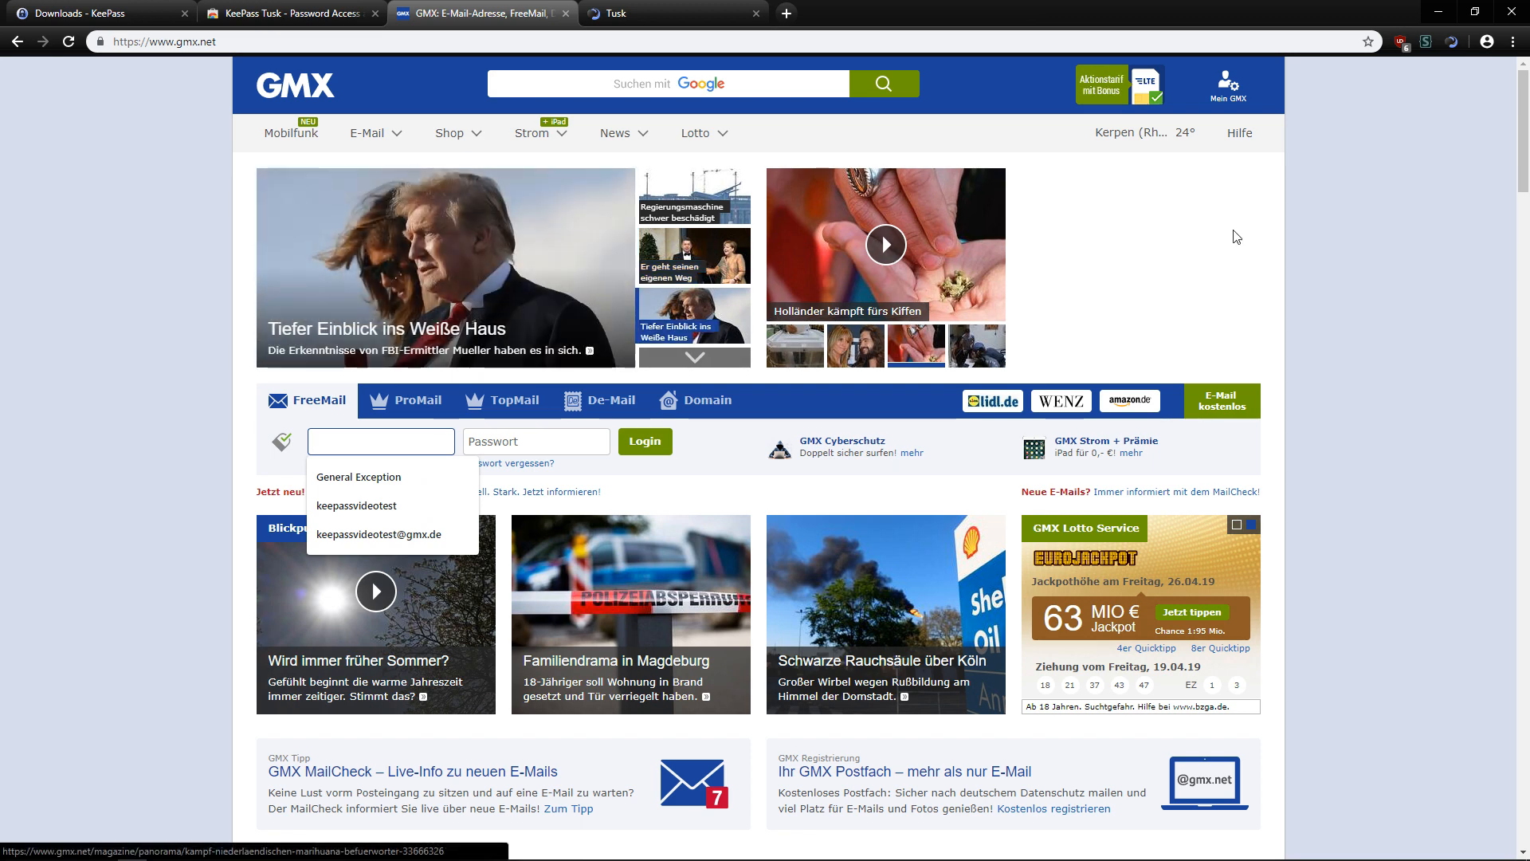
pyautogui.click(1451, 42)
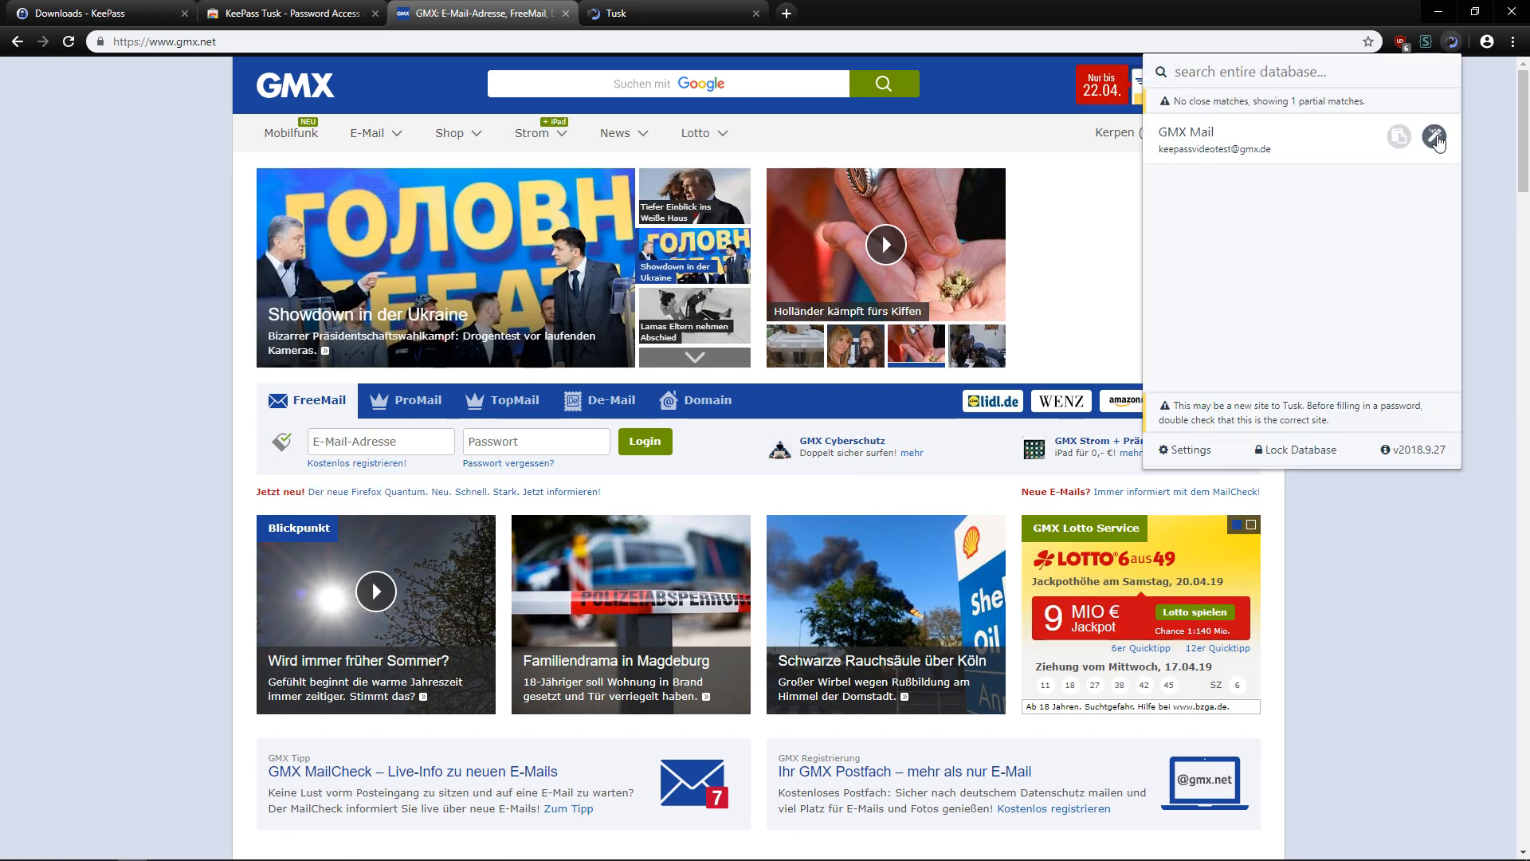
pyautogui.click(1434, 138)
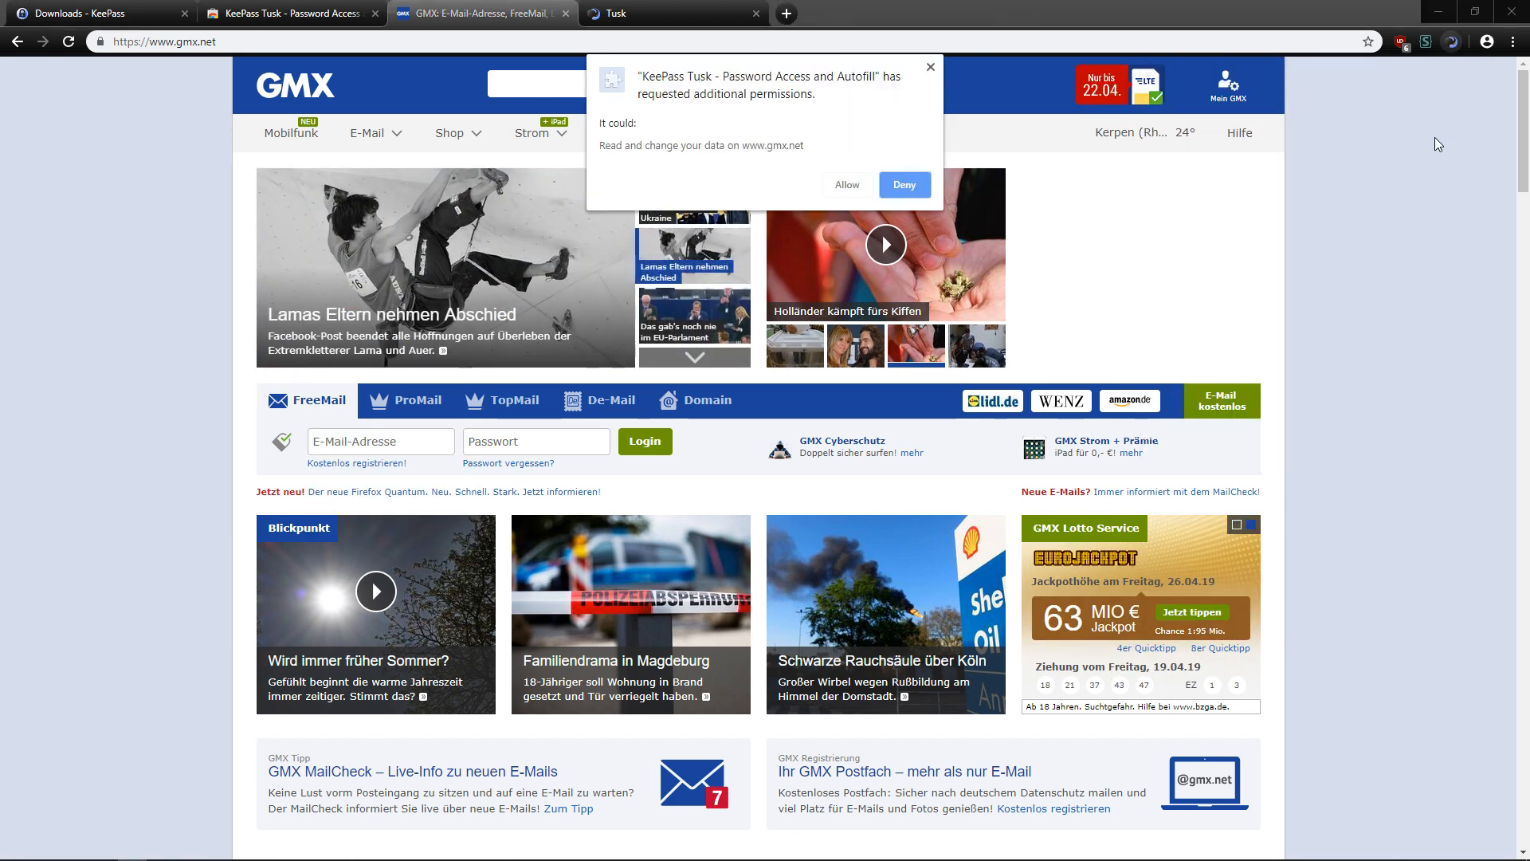
pyautogui.click(847, 187)
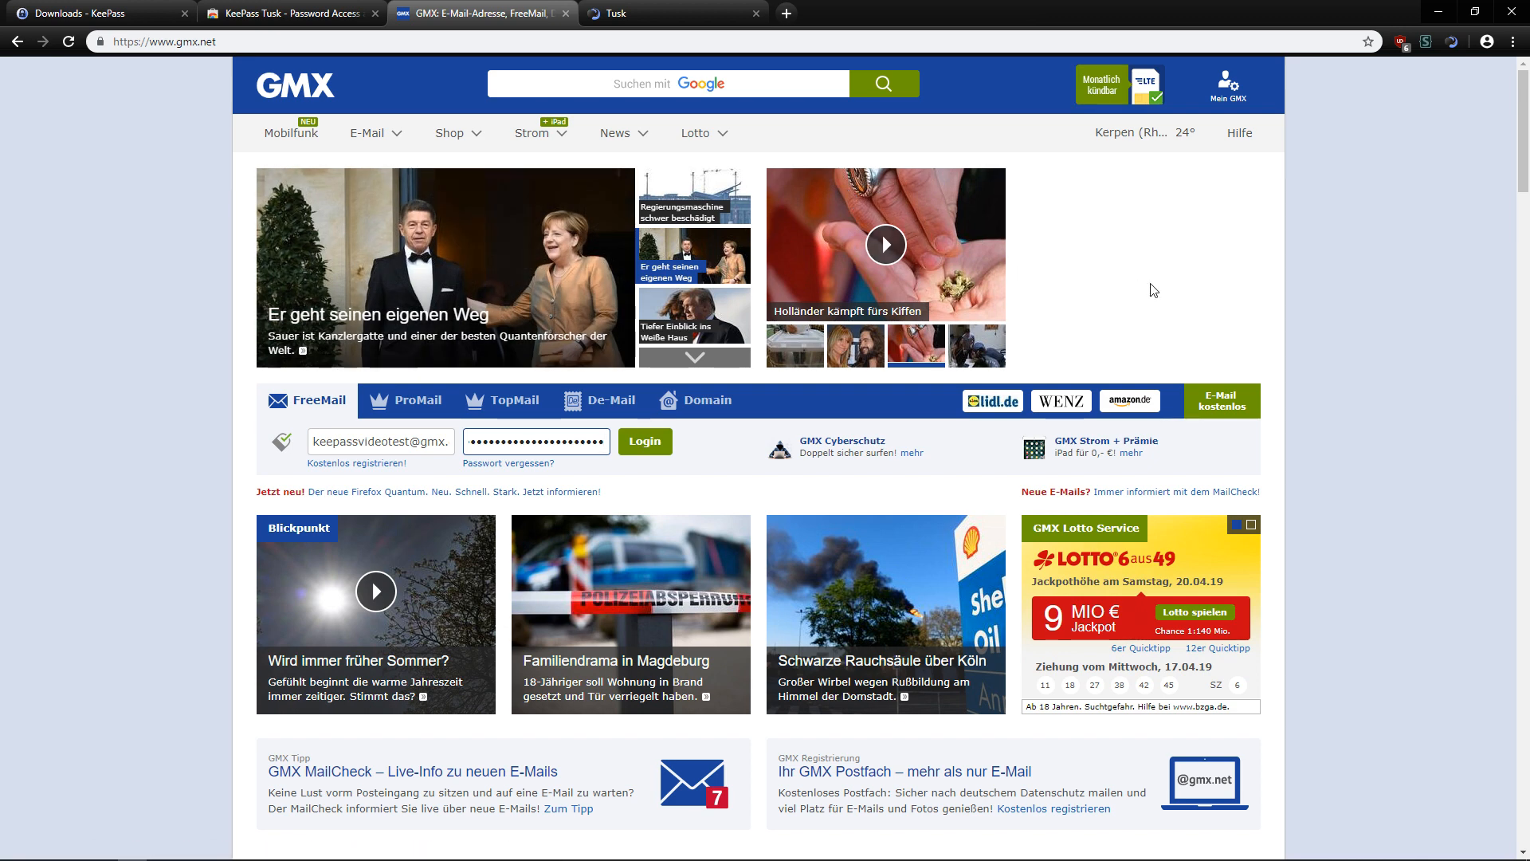
# Log in to GMX and dismiss the save-password and Online Office popups.
pyautogui.click(647, 444)
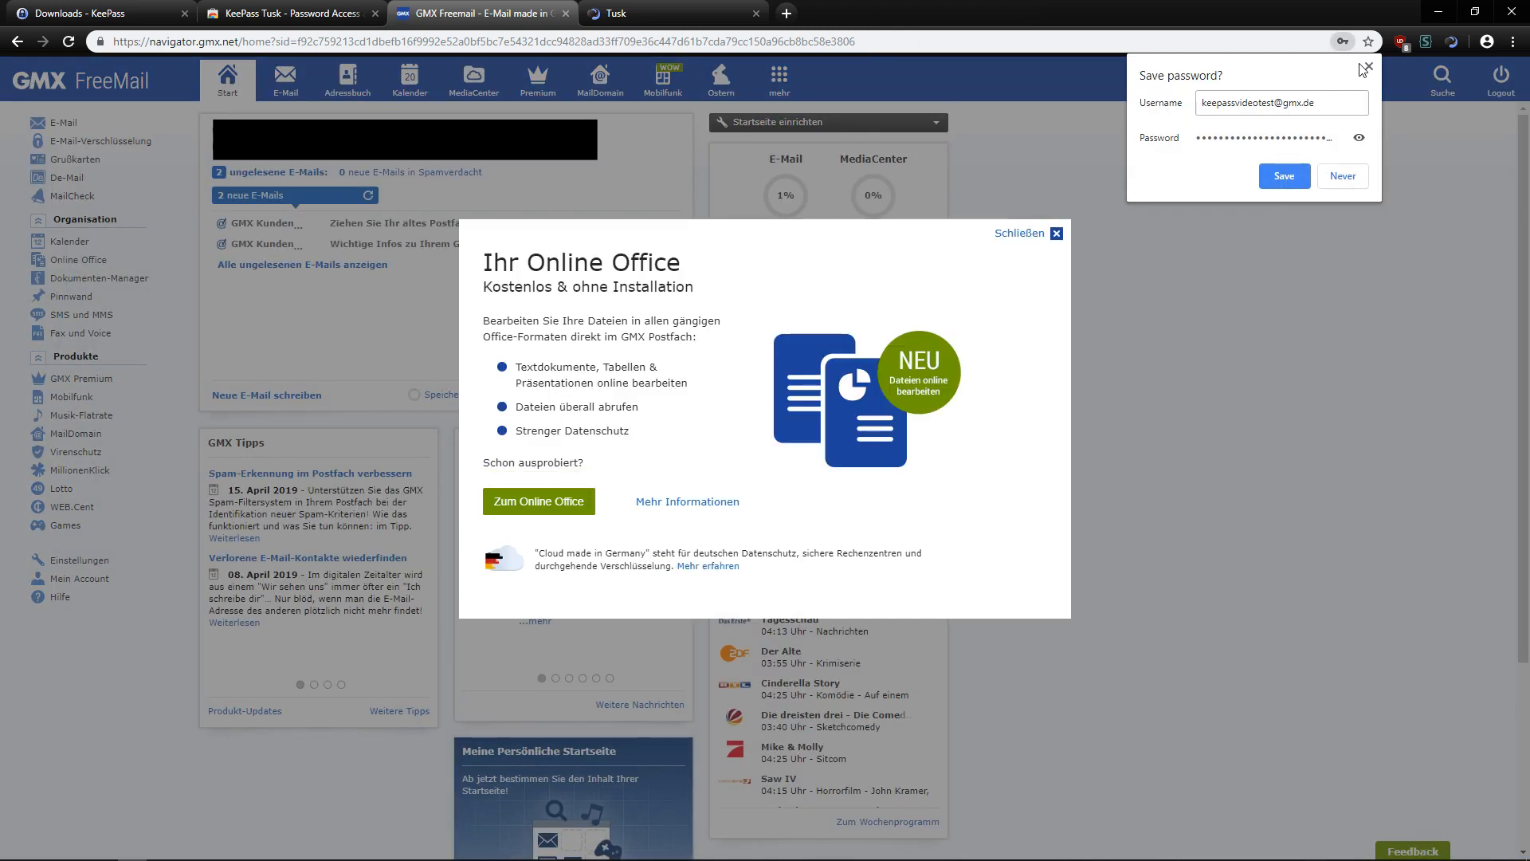
pyautogui.click(1367, 68)
pyautogui.click(1036, 233)
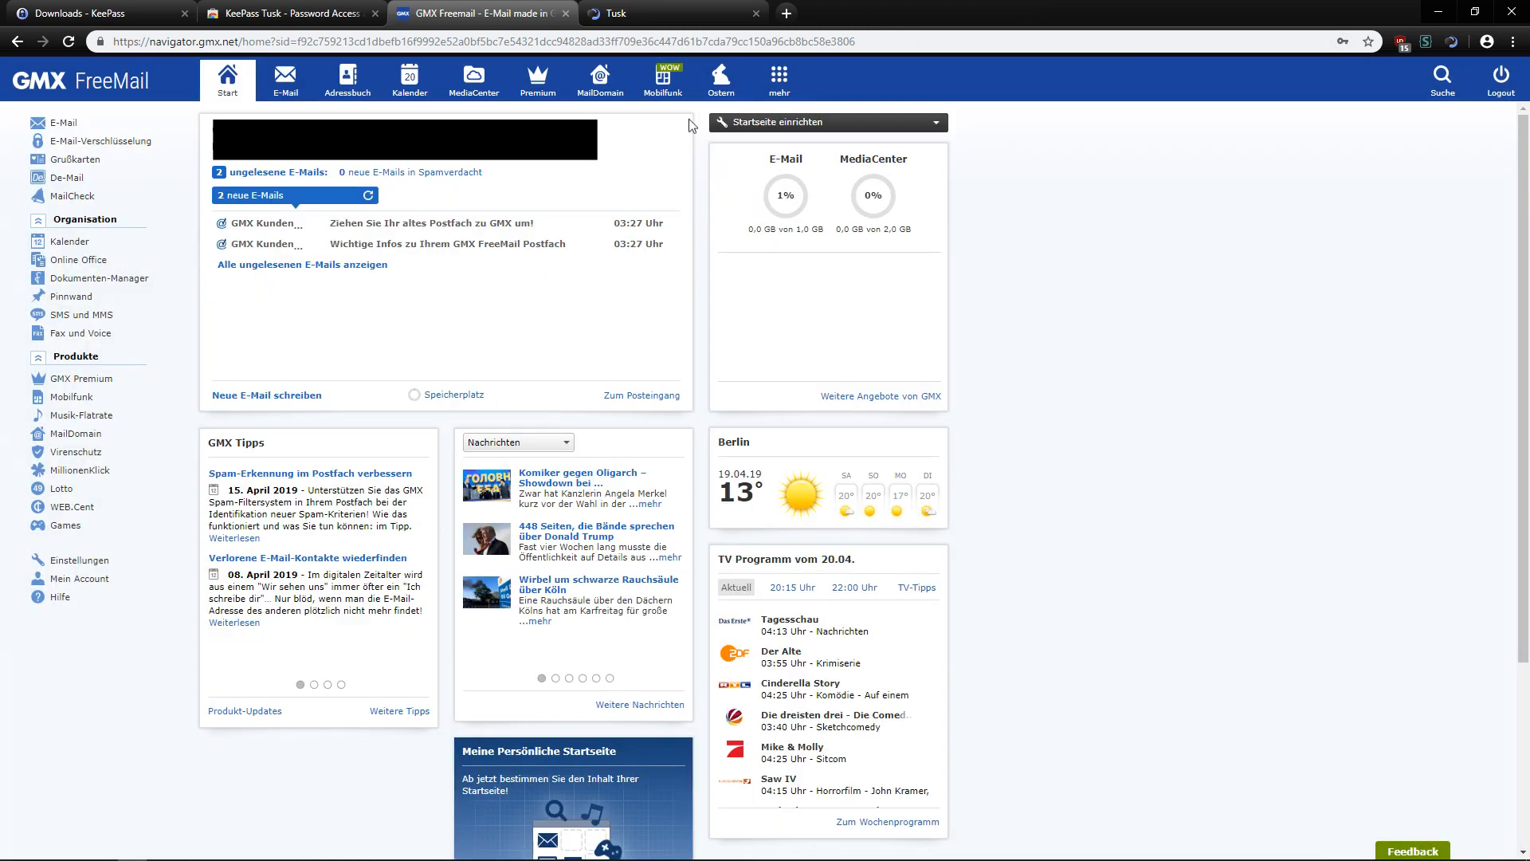
# Reopen the KeePass-2.41 folder from Downloads in Explorer, showing Database.kdbx and KeePass.exe.
pyautogui.click(666, 10)
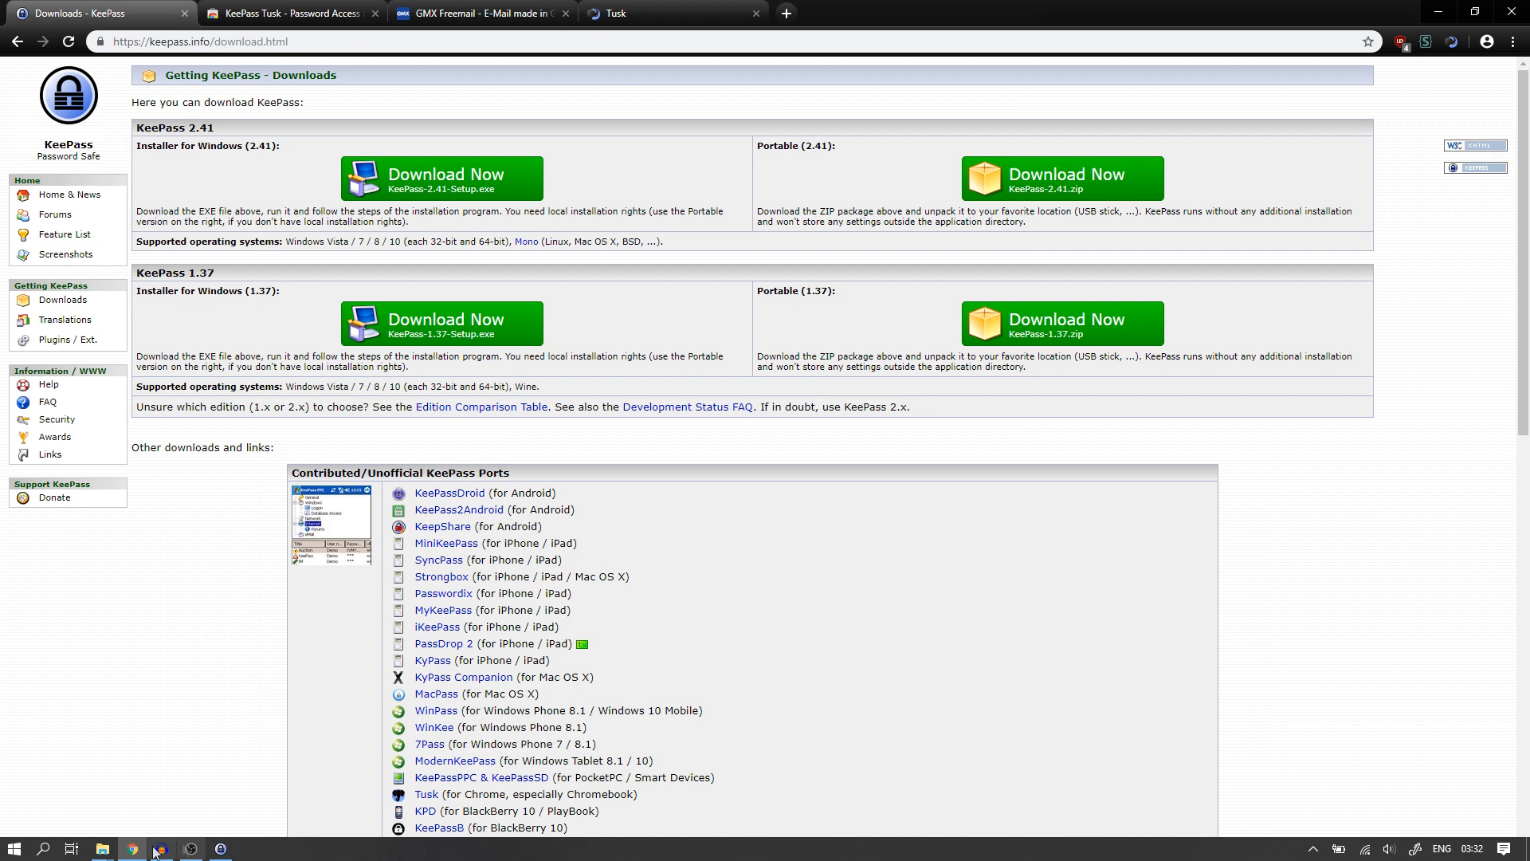
pyautogui.moveTo(112, 853)
pyautogui.click(86, 785)
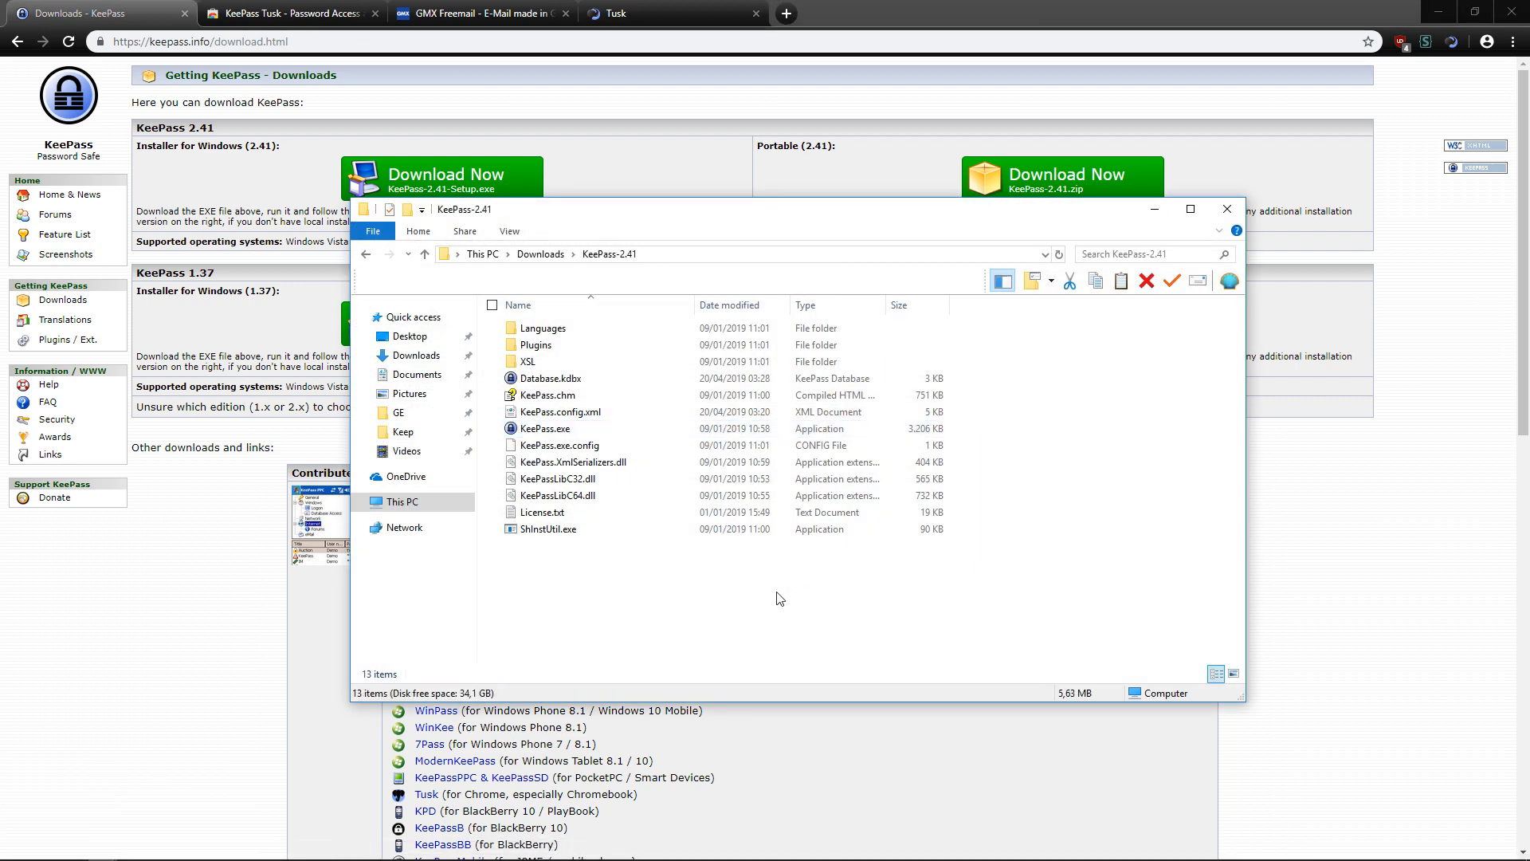
pyautogui.click(540, 254)
pyautogui.rightClick(556, 333)
pyautogui.click(668, 389)
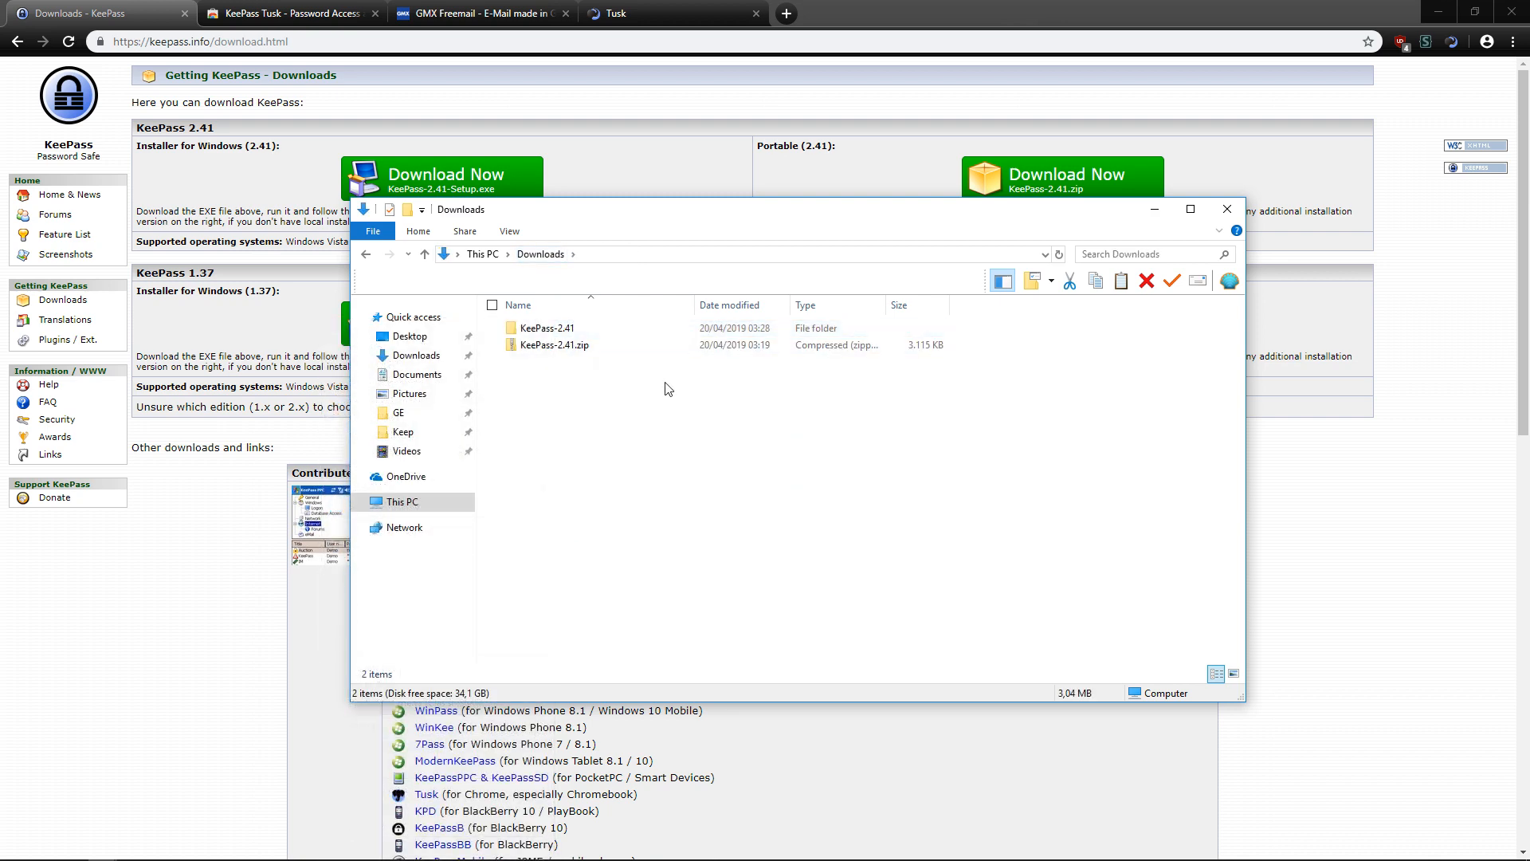
pyautogui.doubleClick(546, 328)
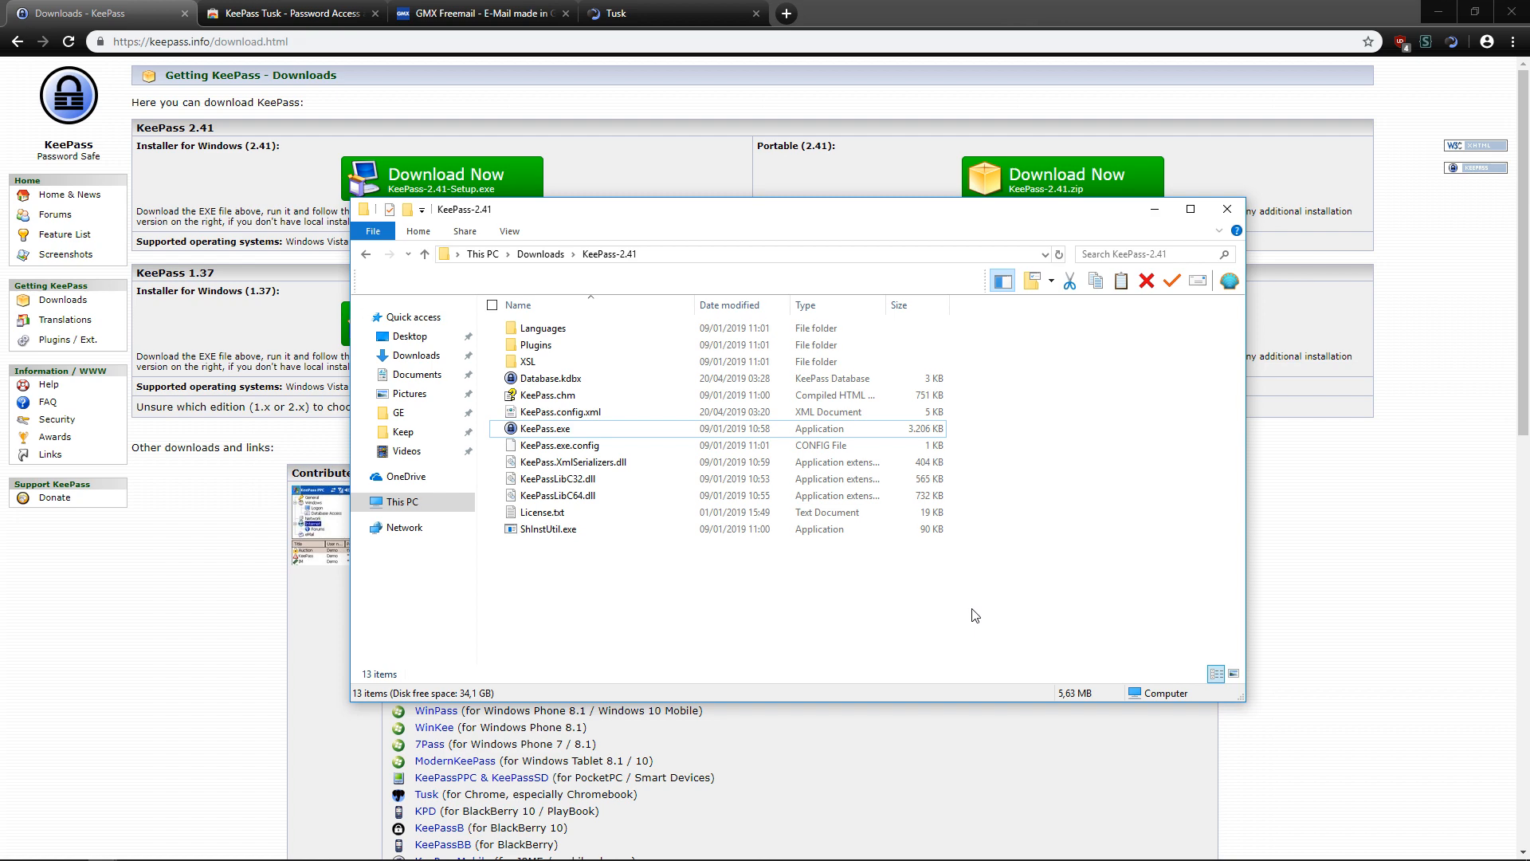
# Check the GMX Mail entry's password in KeePass without saving changes, then return to Chrome.
pyautogui.click(231, 850)
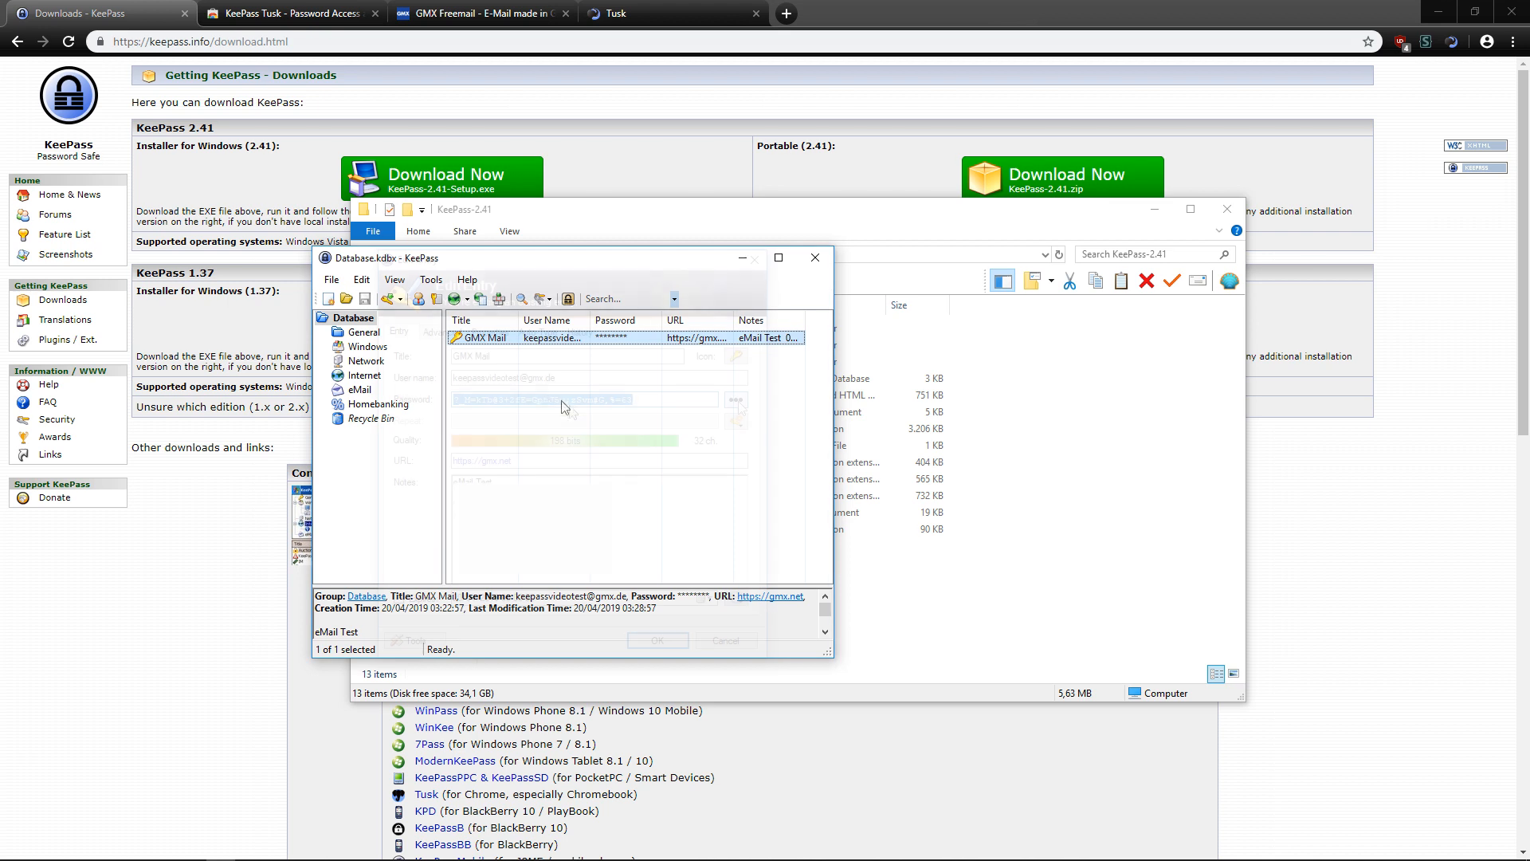
pyautogui.press('Return')
pyautogui.click(735, 400)
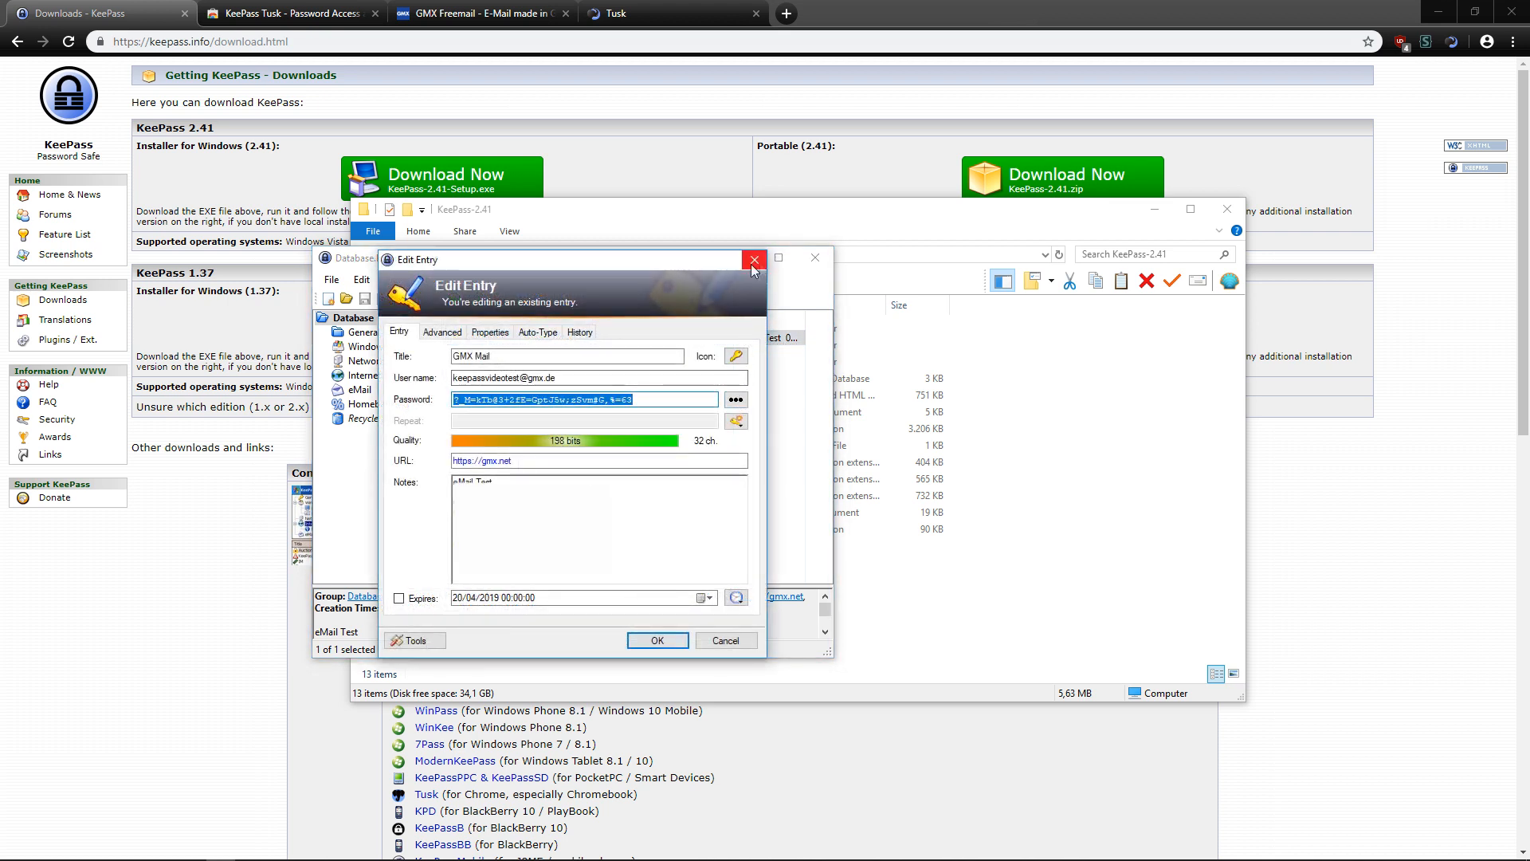
pyautogui.click(754, 259)
pyautogui.click(710, 400)
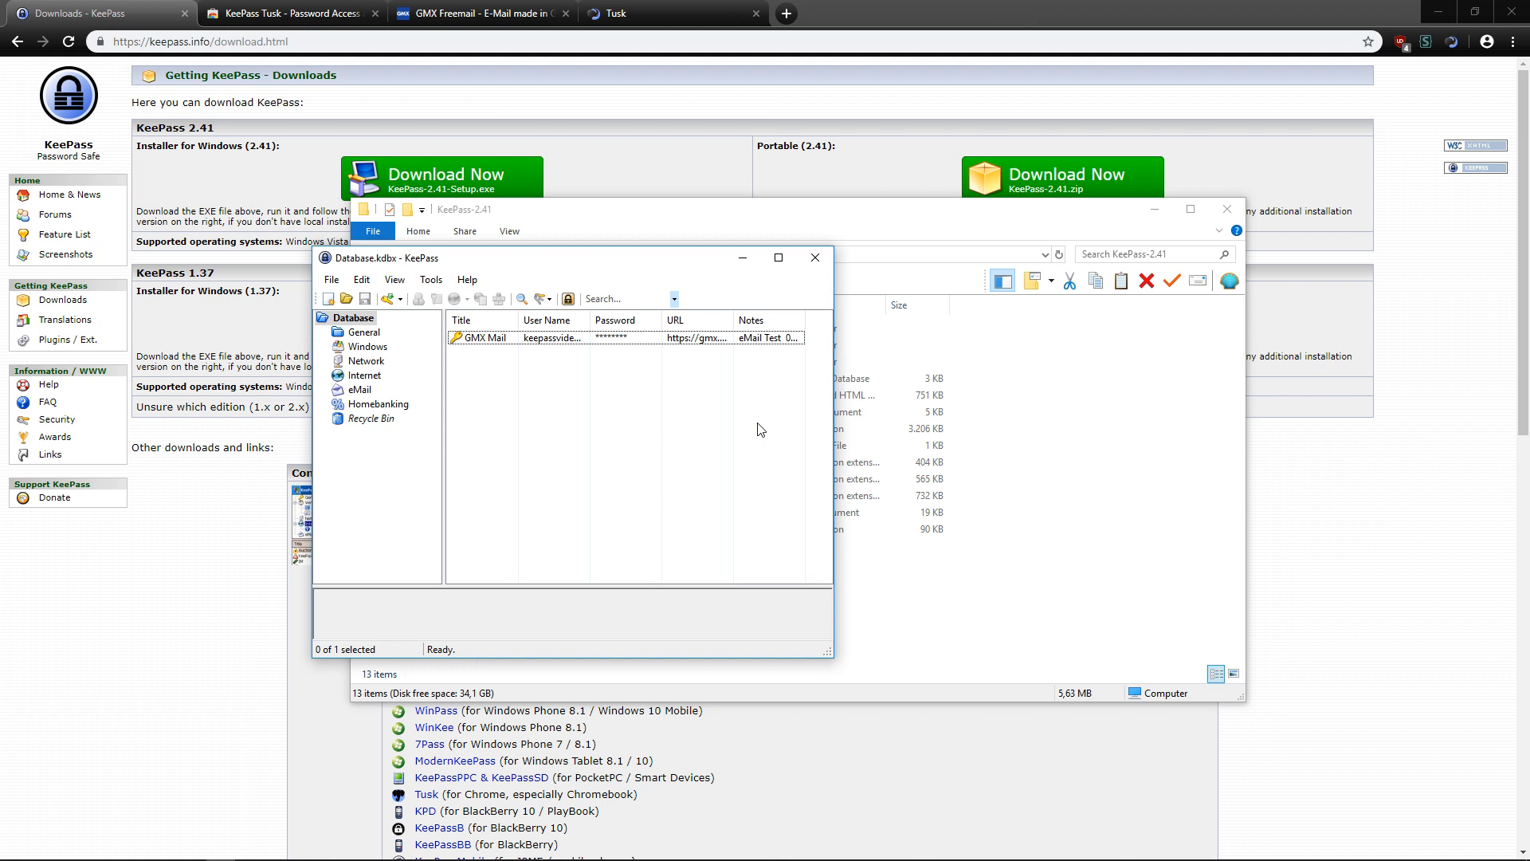
pyautogui.click(1312, 474)
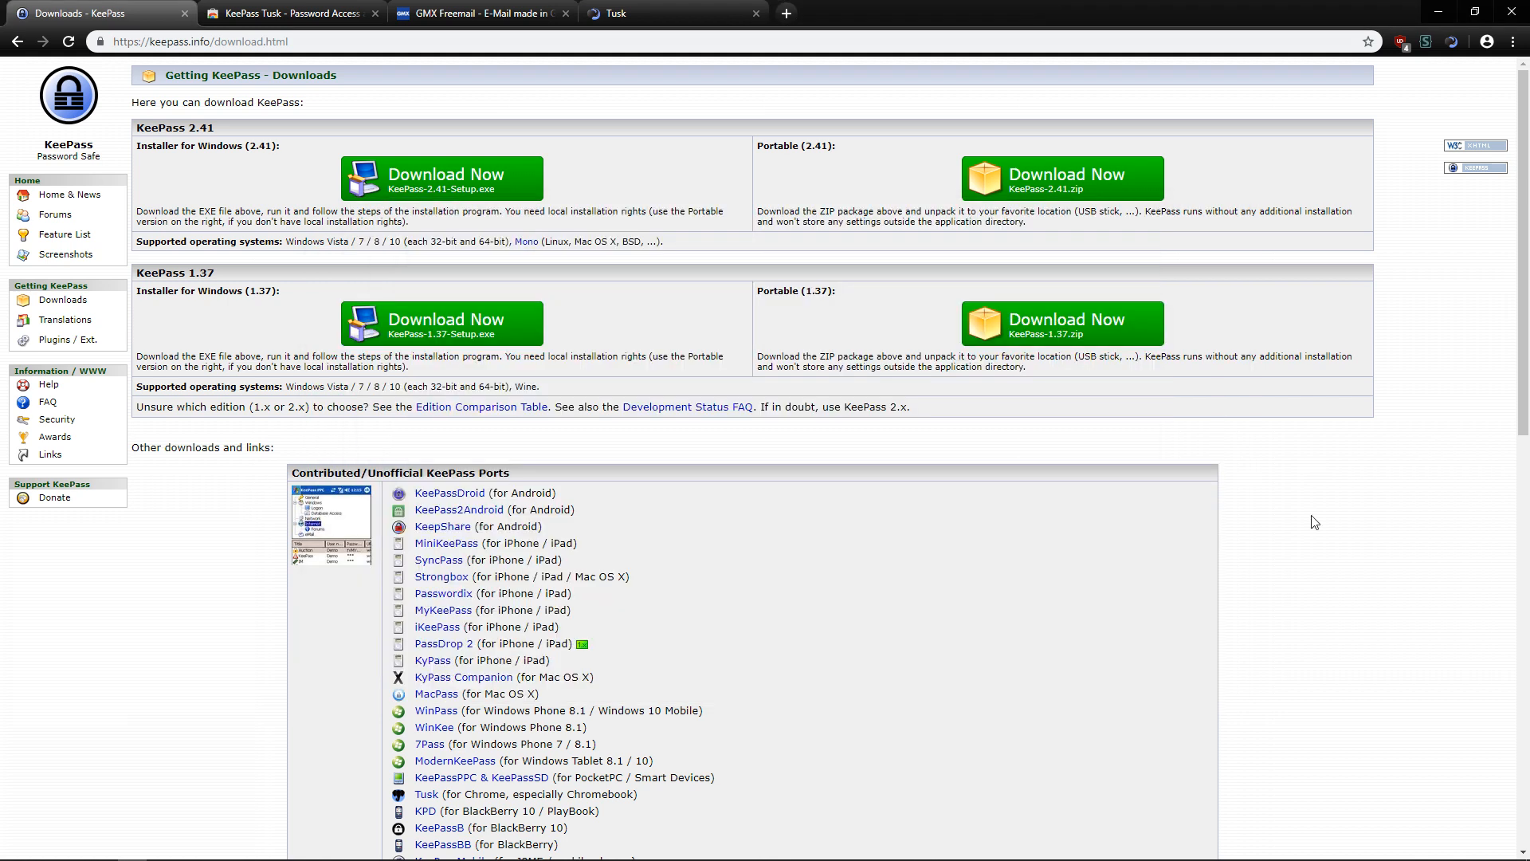
pyautogui.scroll(-3, 1312, 519)
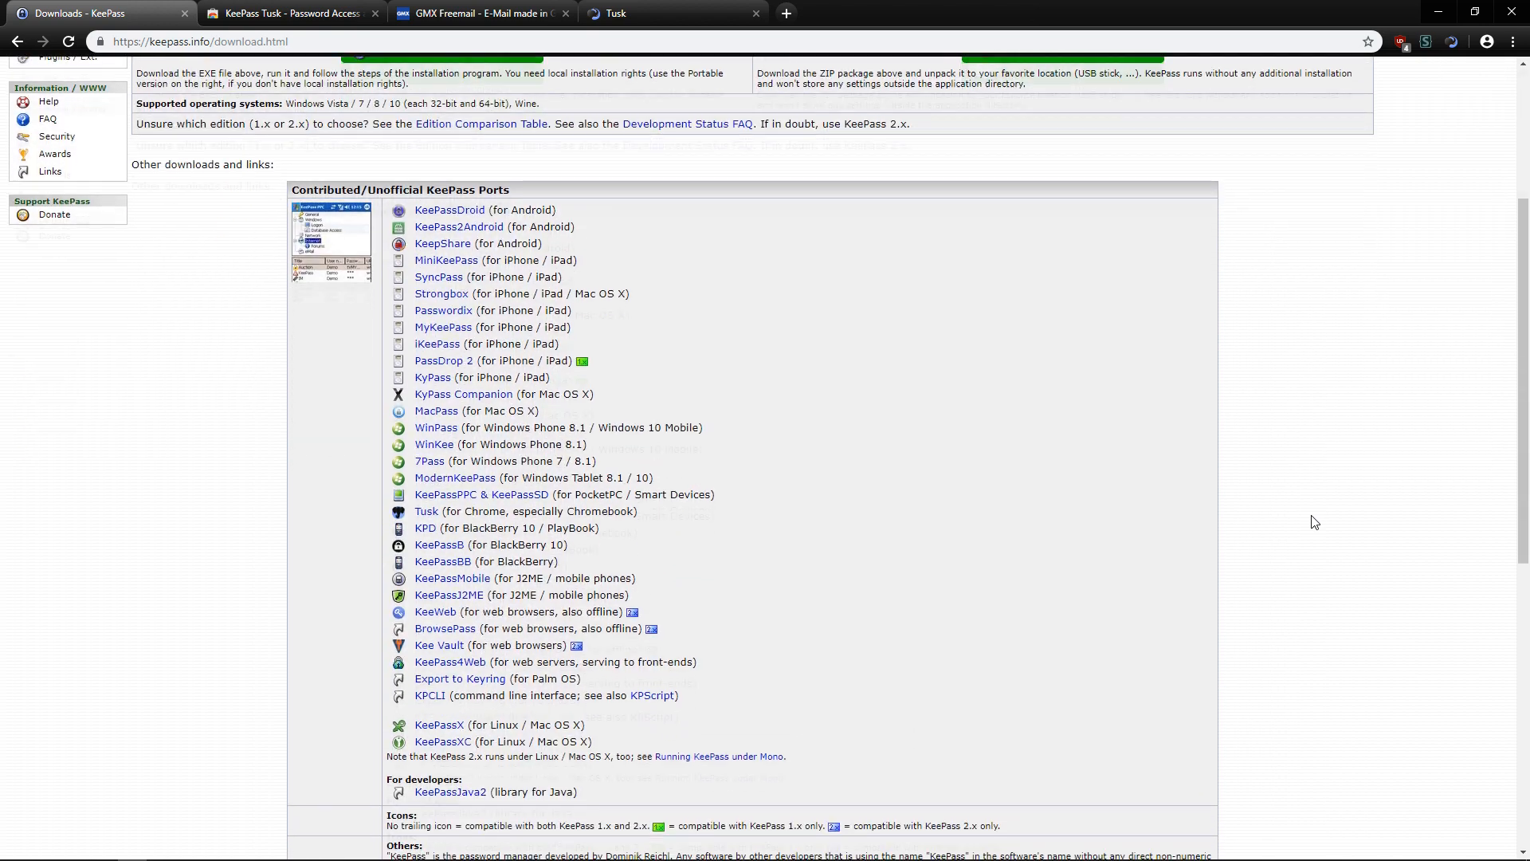
pyautogui.scroll(3, 853, 608)
pyautogui.scroll(-4, 855, 603)
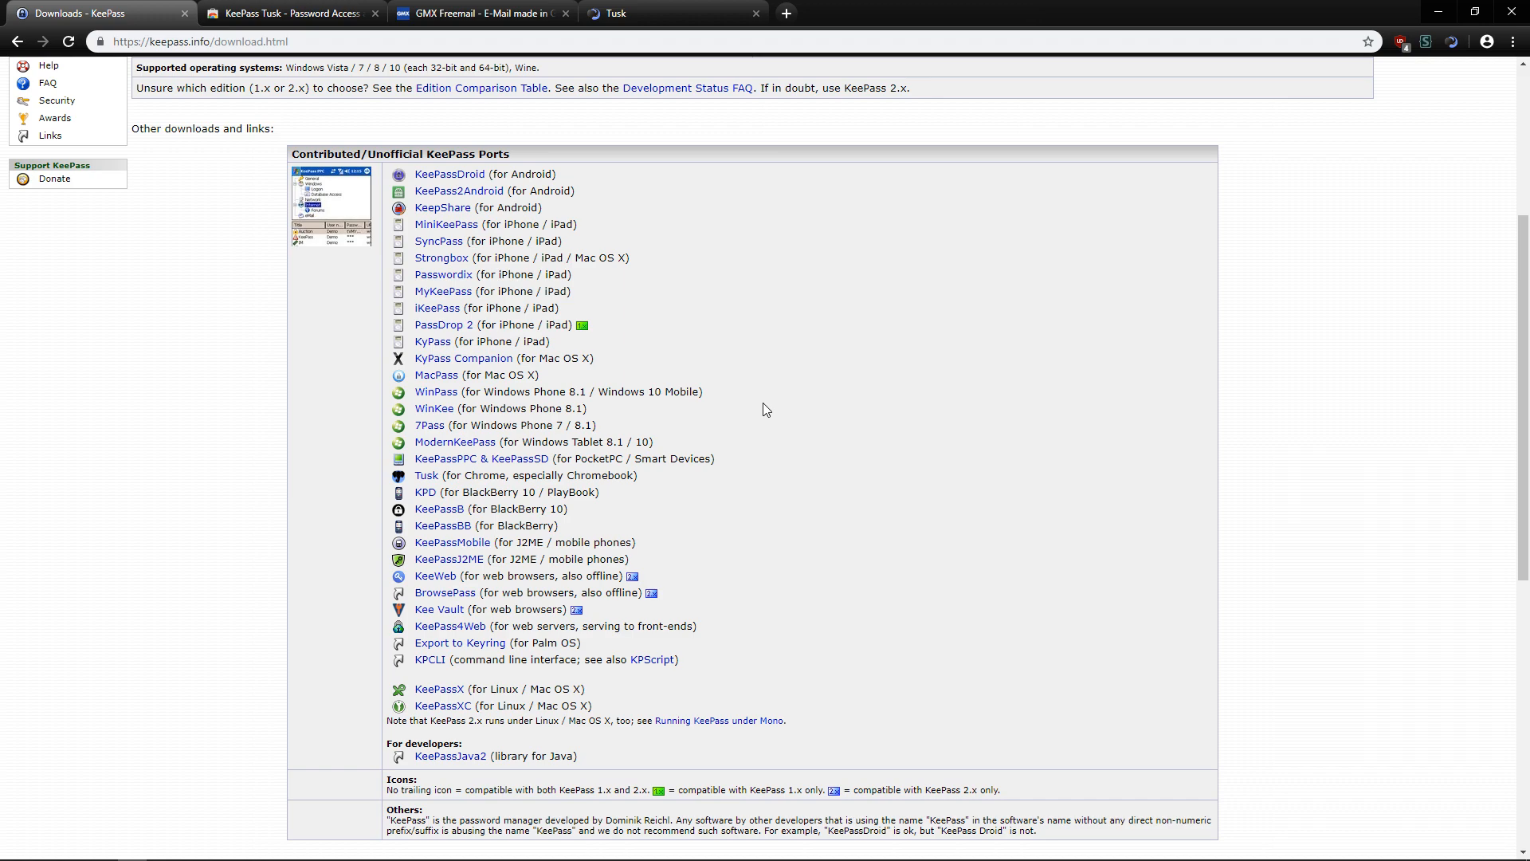
pyautogui.scroll(4, 762, 409)
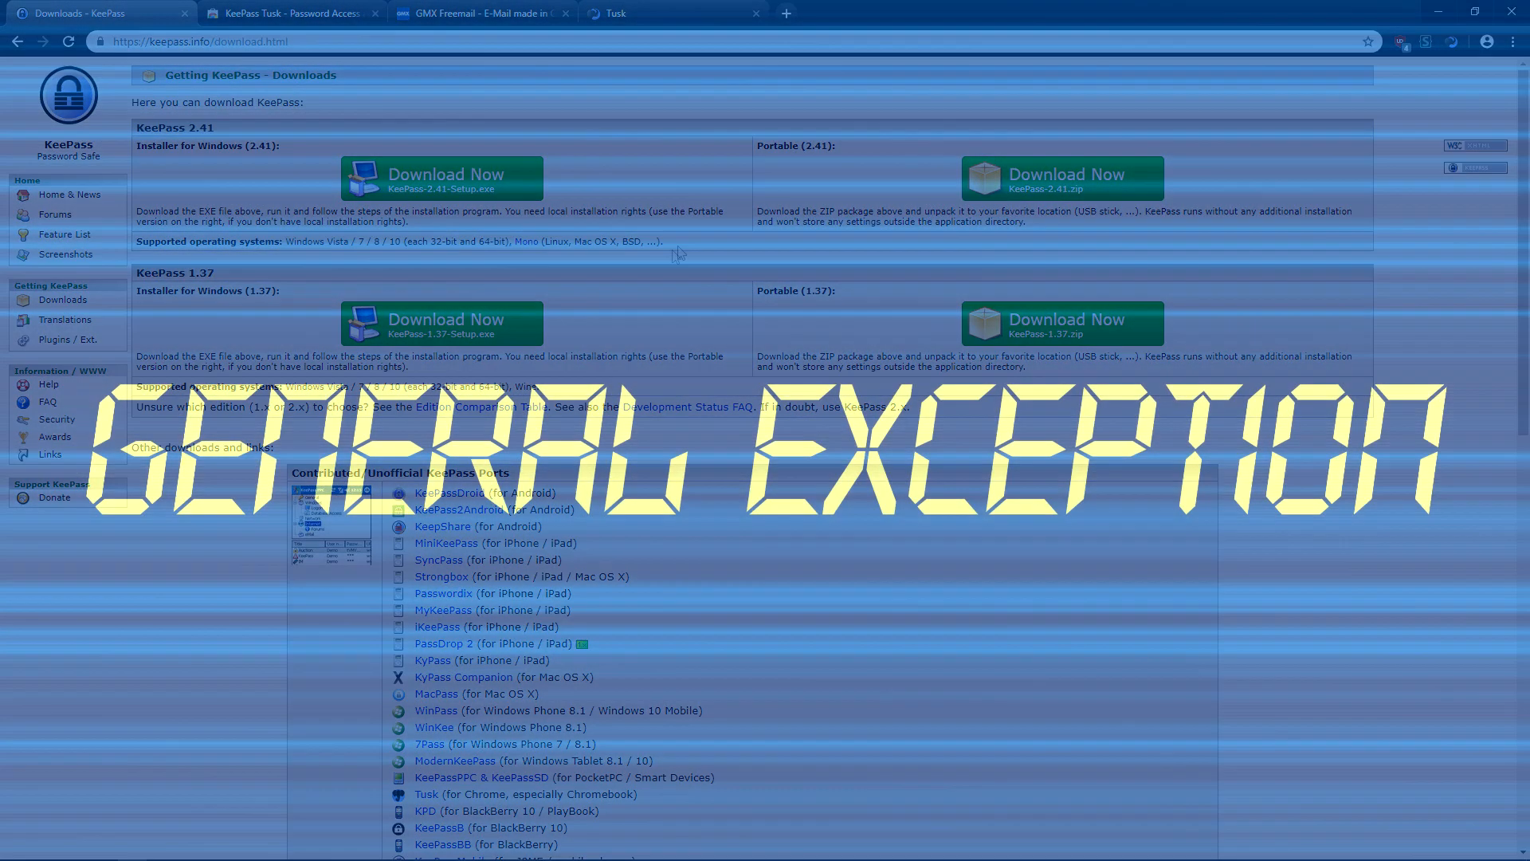